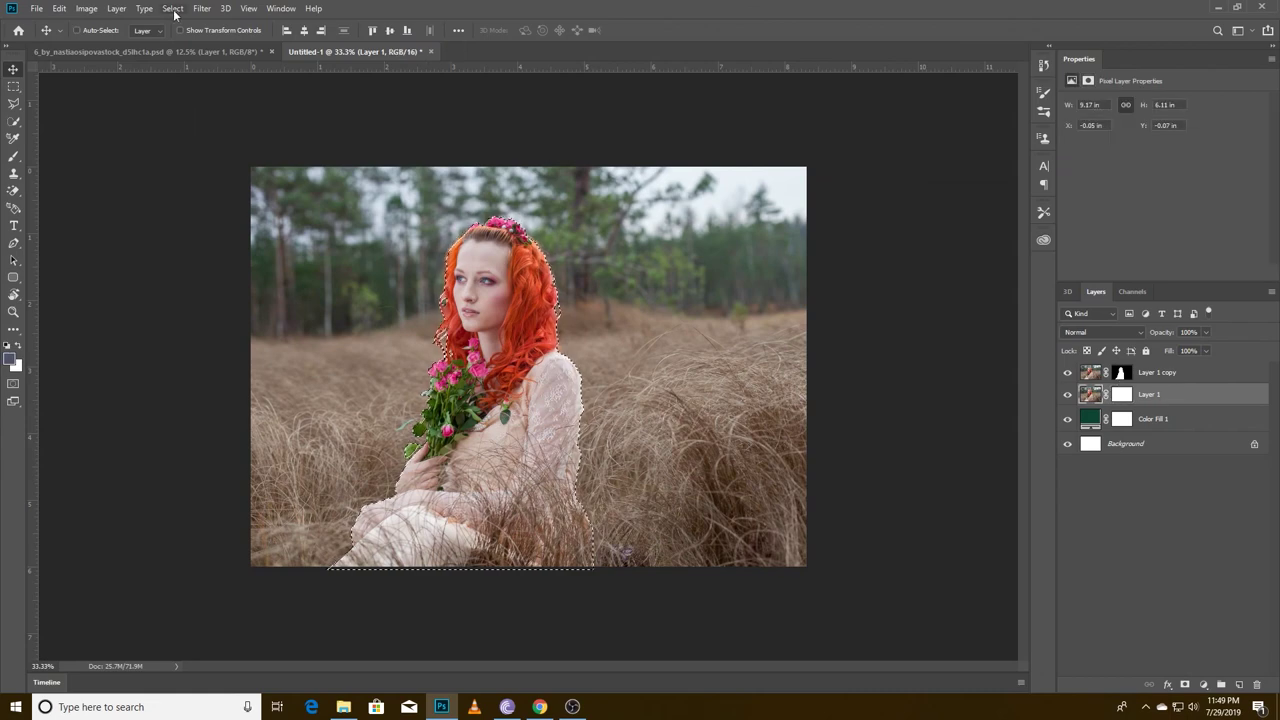
# Expand the woman's selection slightly outward
pyautogui.click(173, 9)
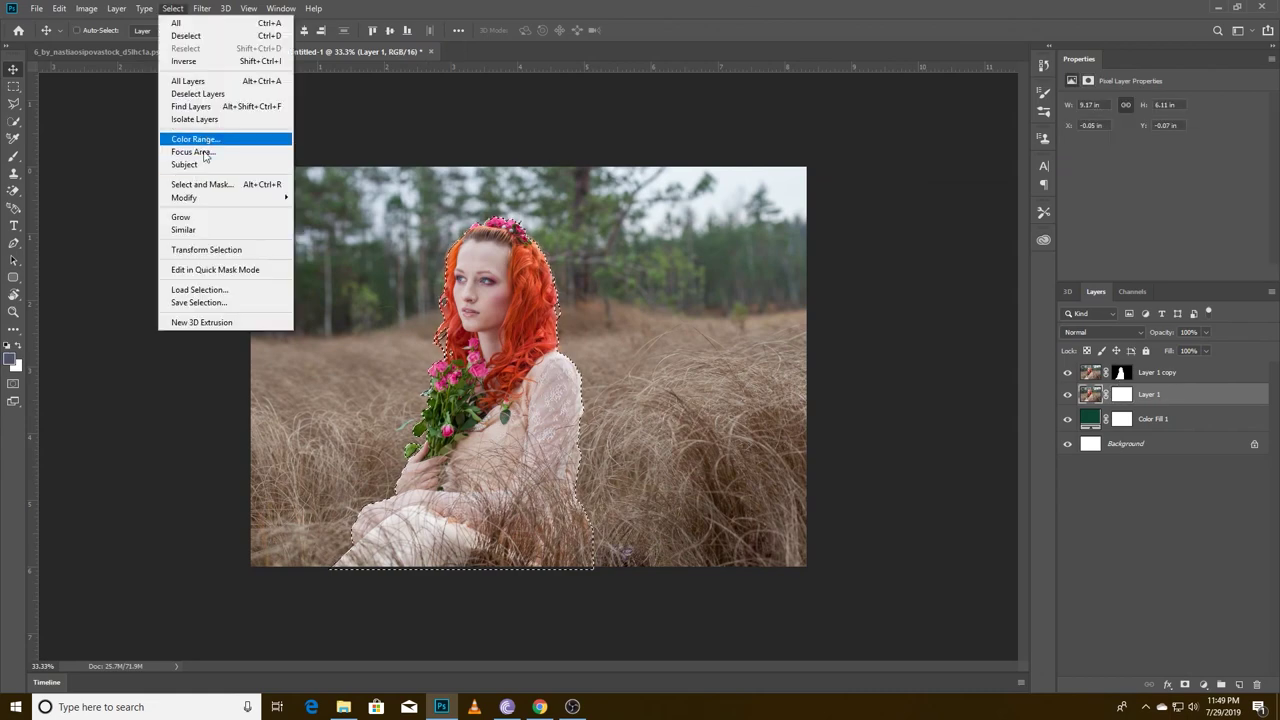
pyautogui.click(320, 217)
pyautogui.click(774, 219)
# Content-Aware fill the selection to replace the woman with surrounding grass
pyautogui.click(59, 8)
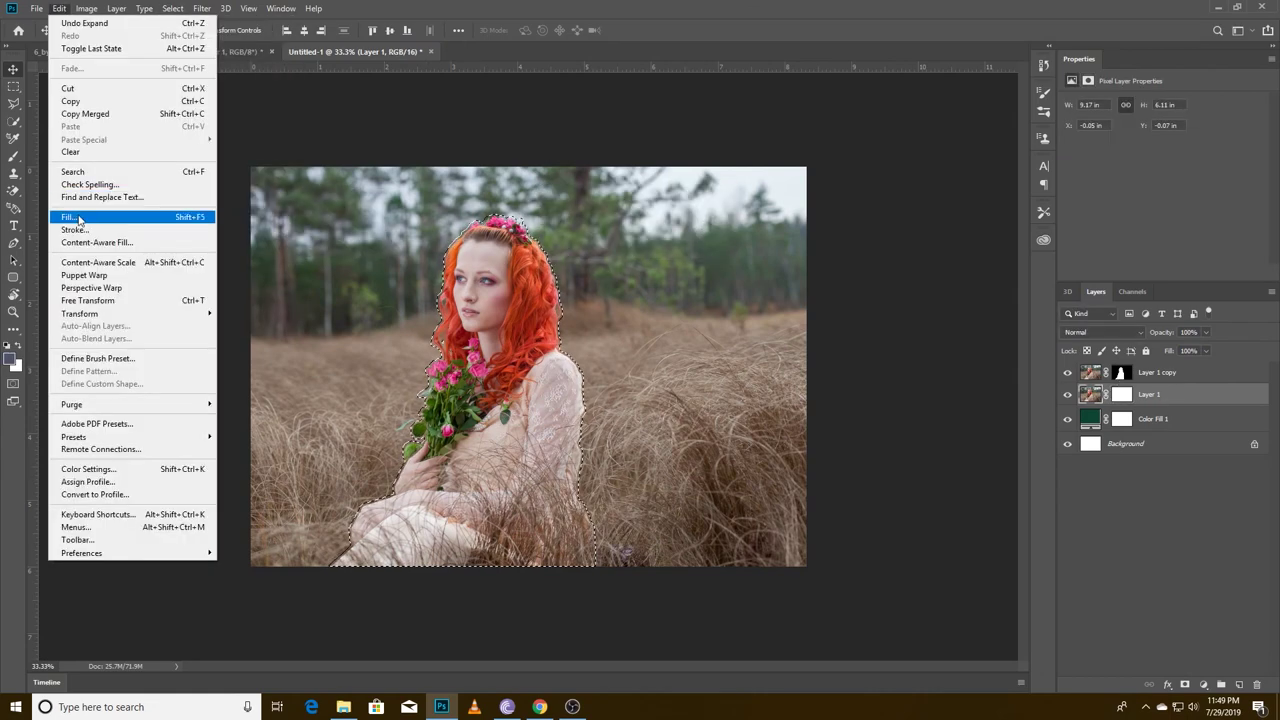
pyautogui.click(80, 157)
pyautogui.click(637, 223)
pyautogui.click(630, 186)
pyautogui.click(637, 246)
pyautogui.click(718, 187)
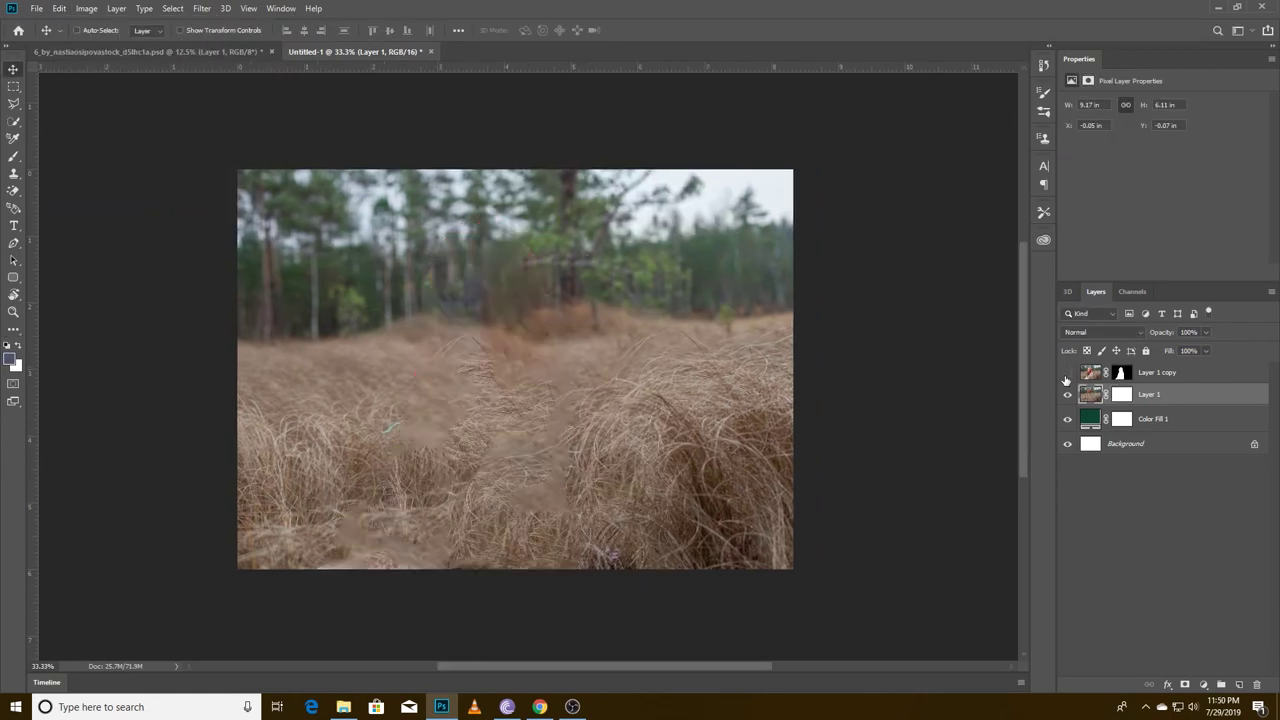
# Duplicate the grass layer and gradient its mask so the top fades into green
pyautogui.hotkey('ctrl', 'j')
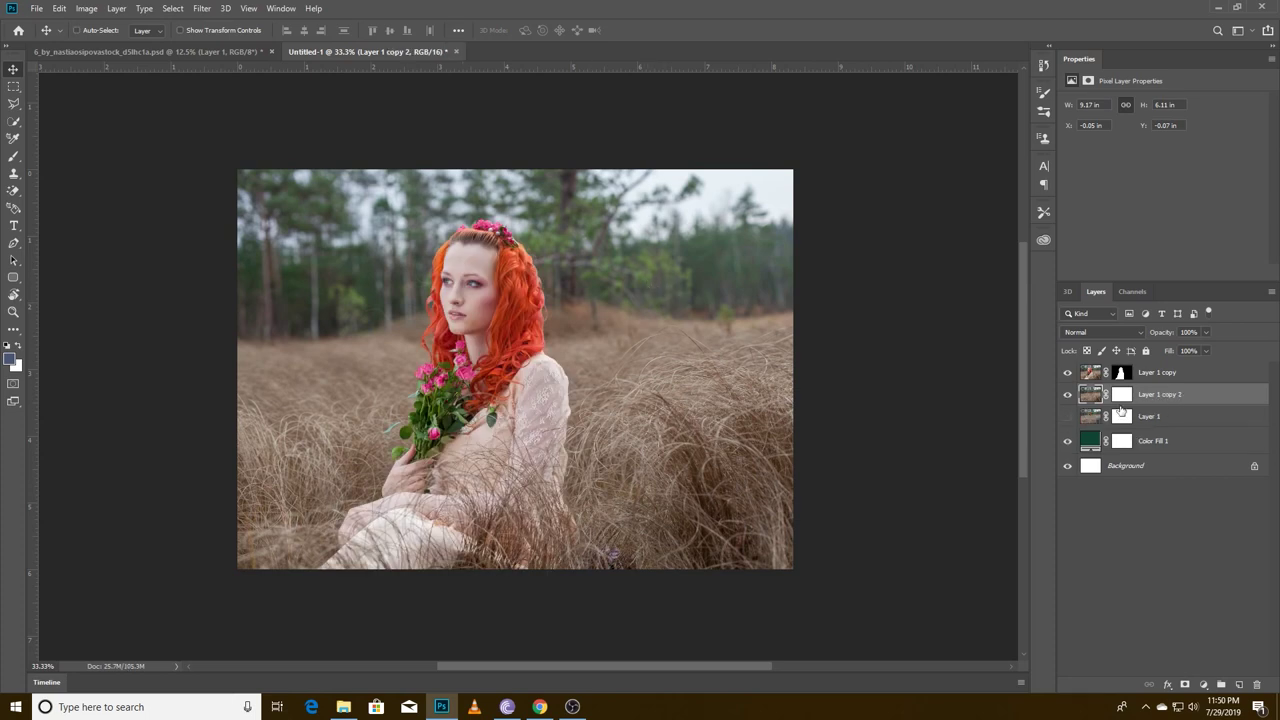
pyautogui.click(1122, 396)
pyautogui.press('g')
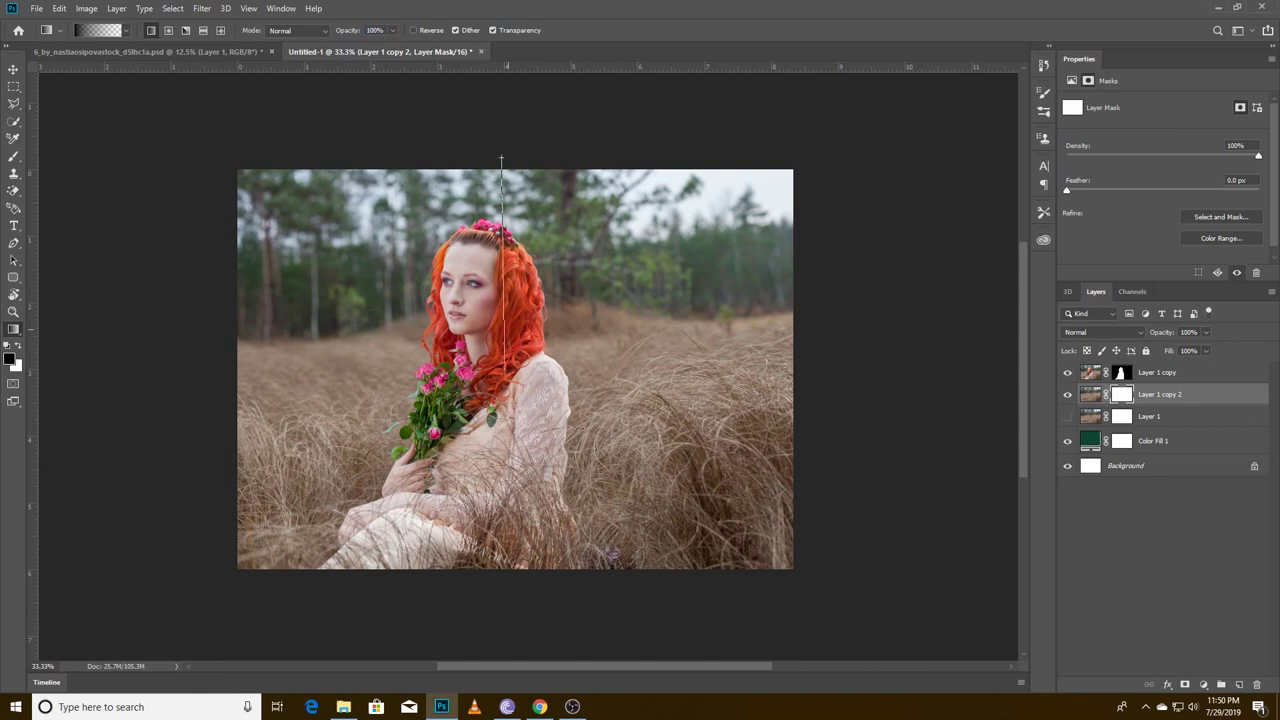
pyautogui.moveTo(501, 158); pyautogui.dragTo(505, 375)
pyautogui.moveTo(503, 200); pyautogui.dragTo(505, 430)
pyautogui.moveTo(534, 228); pyautogui.dragTo(534, 424)
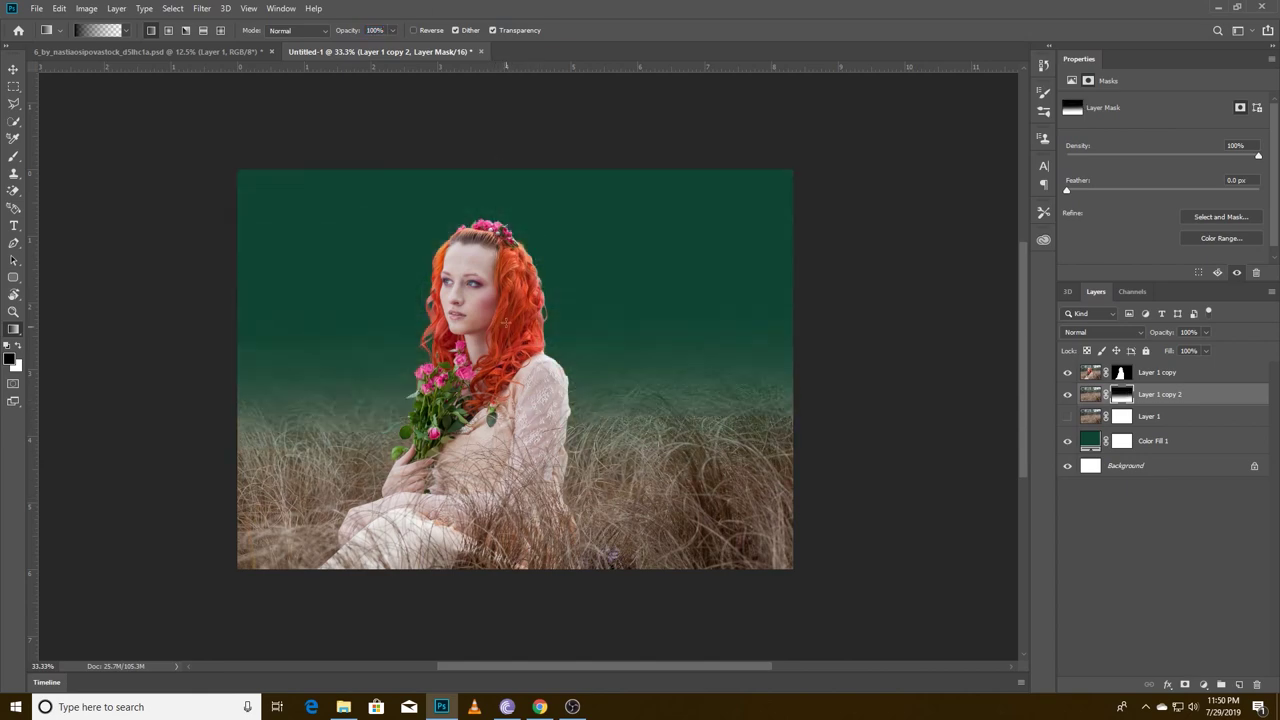
pyautogui.click(10, 72)
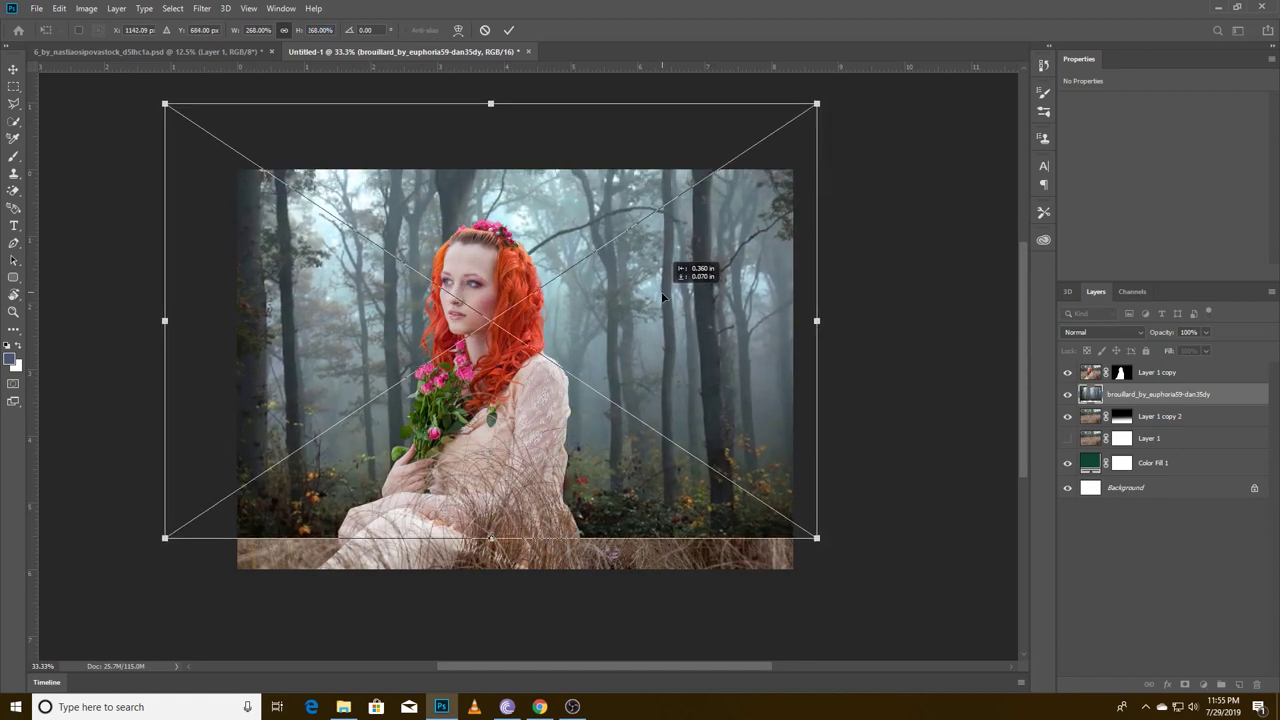
# Scale the forest photo to cover the canvas, rasterize it, and move it below Layer 1 copy 2
pyautogui.moveTo(664, 258); pyautogui.dragTo(647, 296)
pyautogui.press('Return')
pyautogui.rightClick(1113, 418)
pyautogui.click(1110, 362)
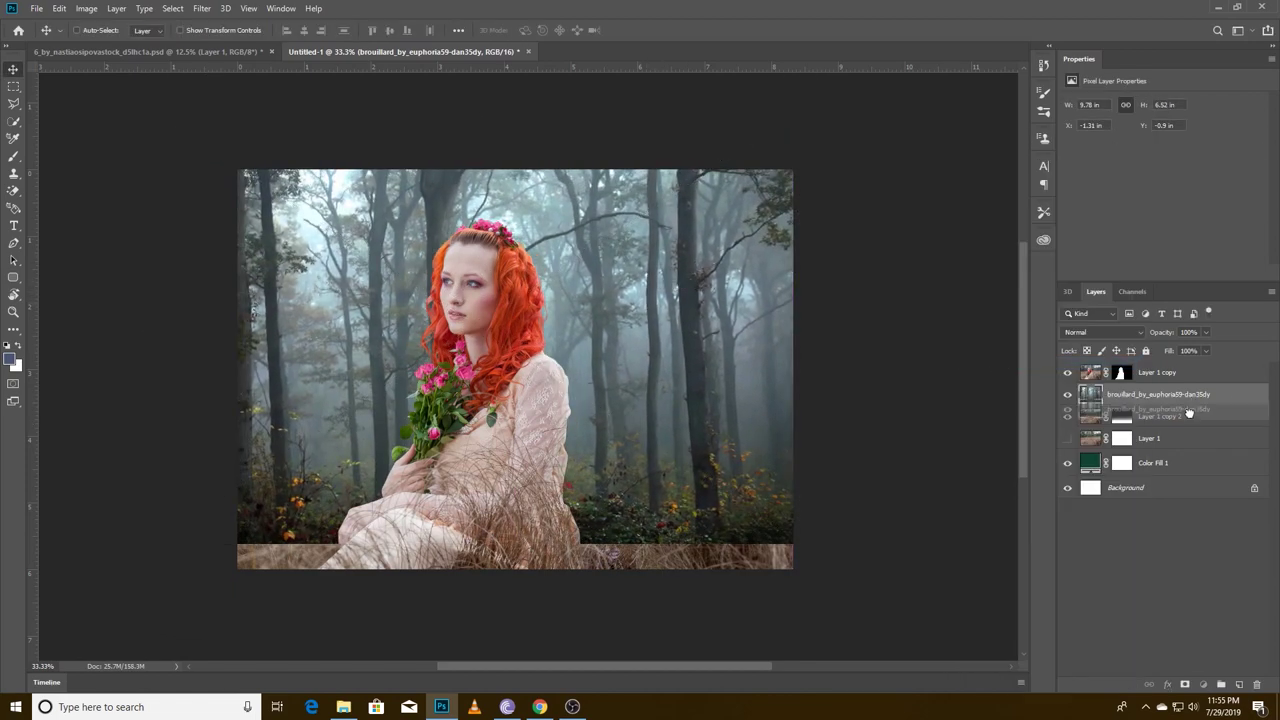
pyautogui.moveTo(1180, 394); pyautogui.dragTo(1190, 423)
pyautogui.moveTo(622, 254); pyautogui.dragTo(627, 368)
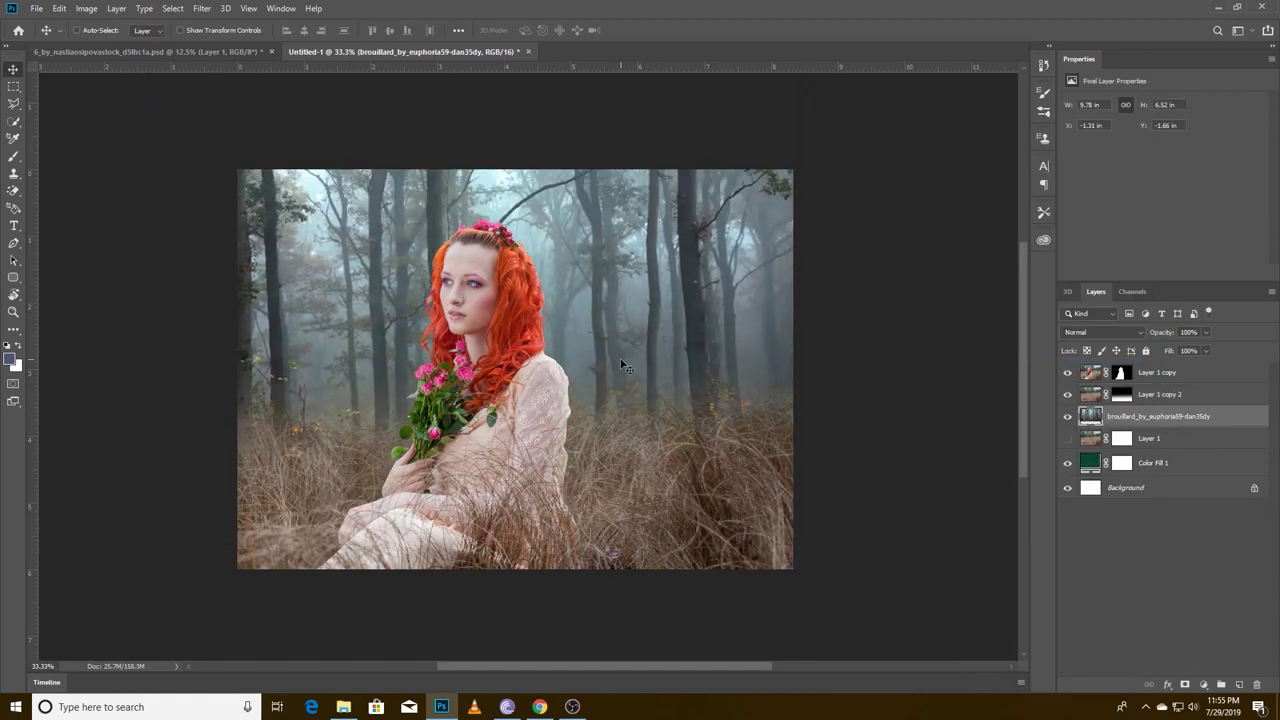
# Mask the forest with a gradient fading into the grass and lower it to meet the grass
pyautogui.click(1186, 685)
pyautogui.press('g')
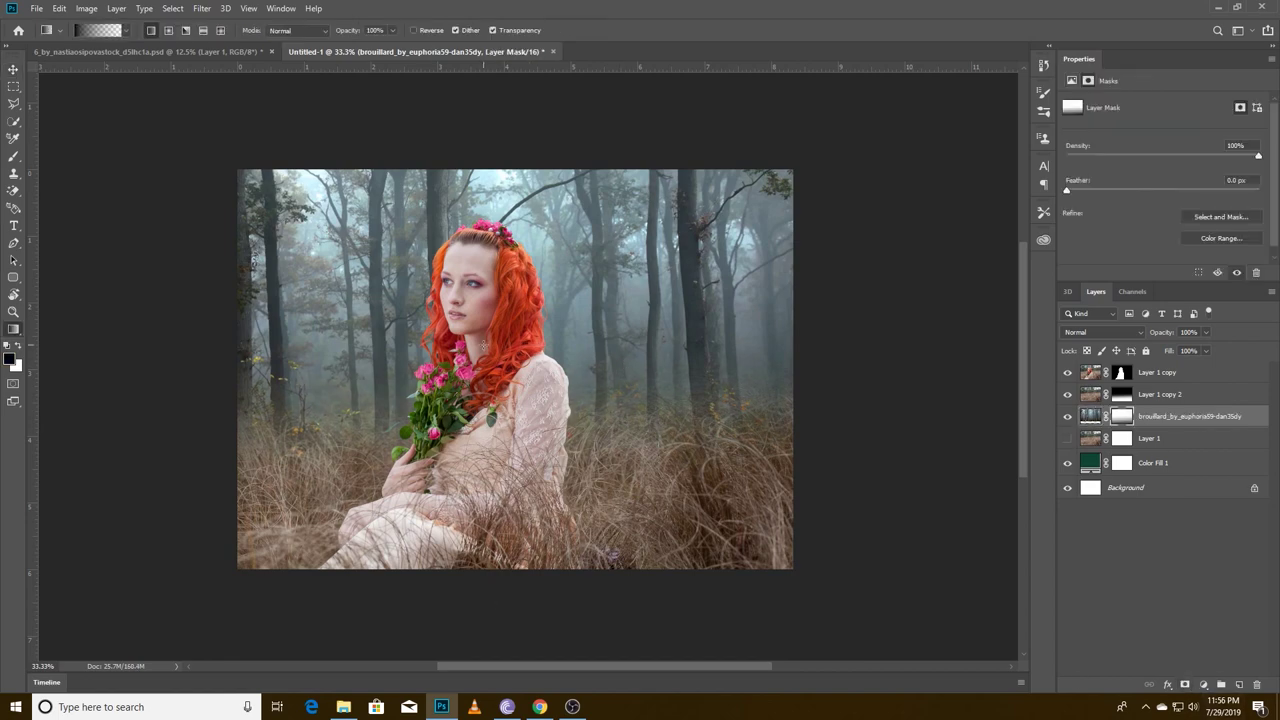
pyautogui.press('v')
pyautogui.moveTo(640, 315); pyautogui.dragTo(644, 333)
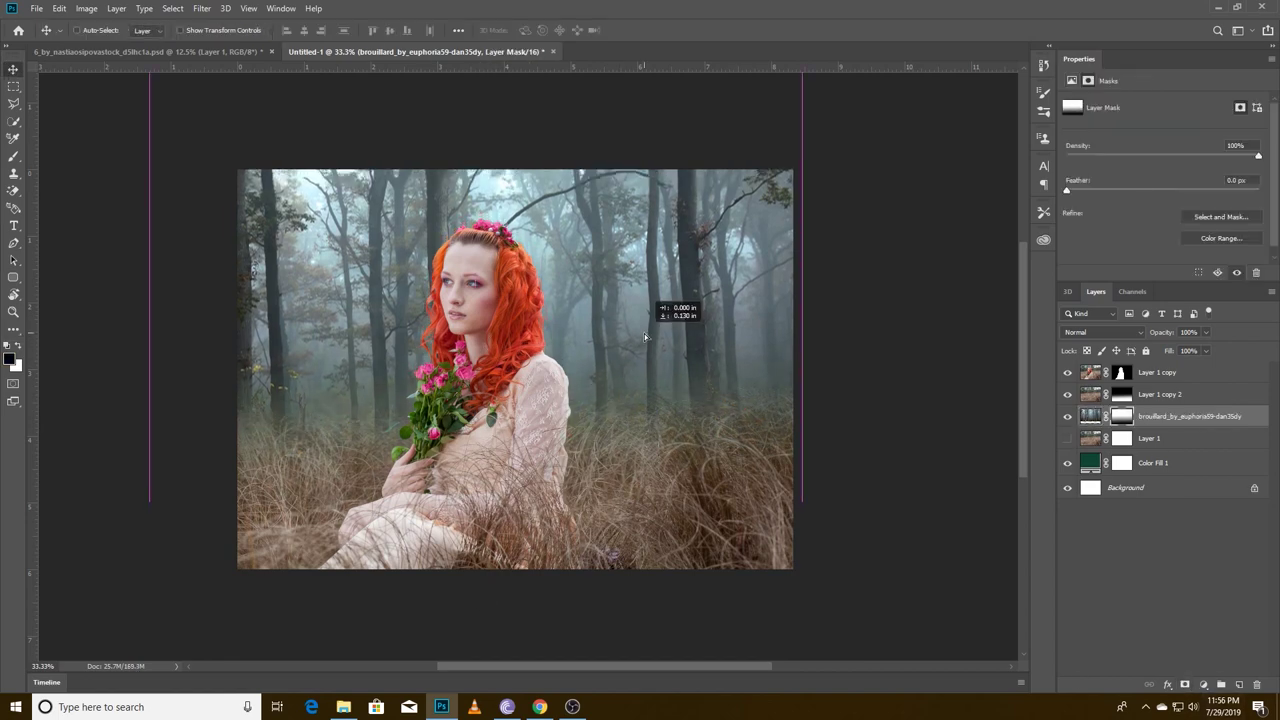
pyautogui.scroll(1, 623, 447)
pyautogui.scroll(1, 623, 447)
pyautogui.scroll(-2, 606, 451)
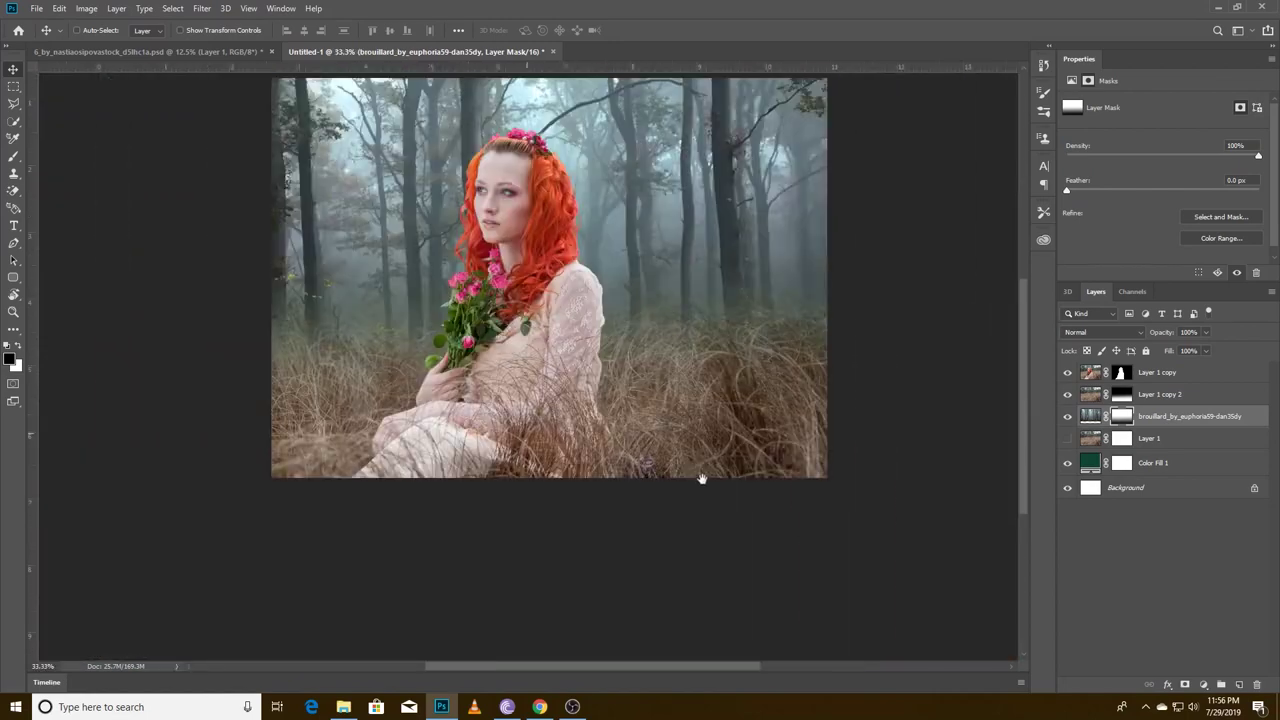
pyautogui.scroll(-2, 700, 477)
pyautogui.moveTo(486, 380); pyautogui.dragTo(488, 292)
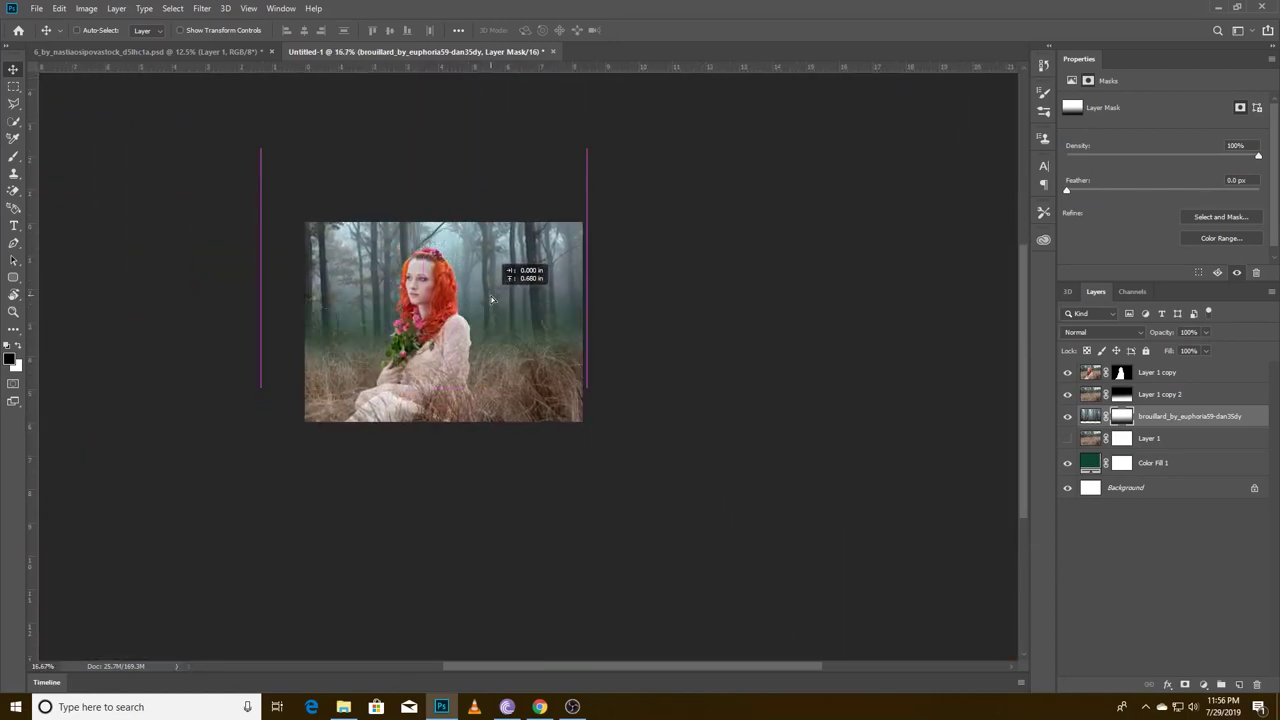
pyautogui.scroll(2, 487, 289)
# Add a Hue/Saturation adjustment clipped to the forest, targeting Greens
pyautogui.click(1203, 685)
pyautogui.click(1200, 554)
pyautogui.click(1178, 273)
pyautogui.click(1175, 120)
pyautogui.click(1110, 157)
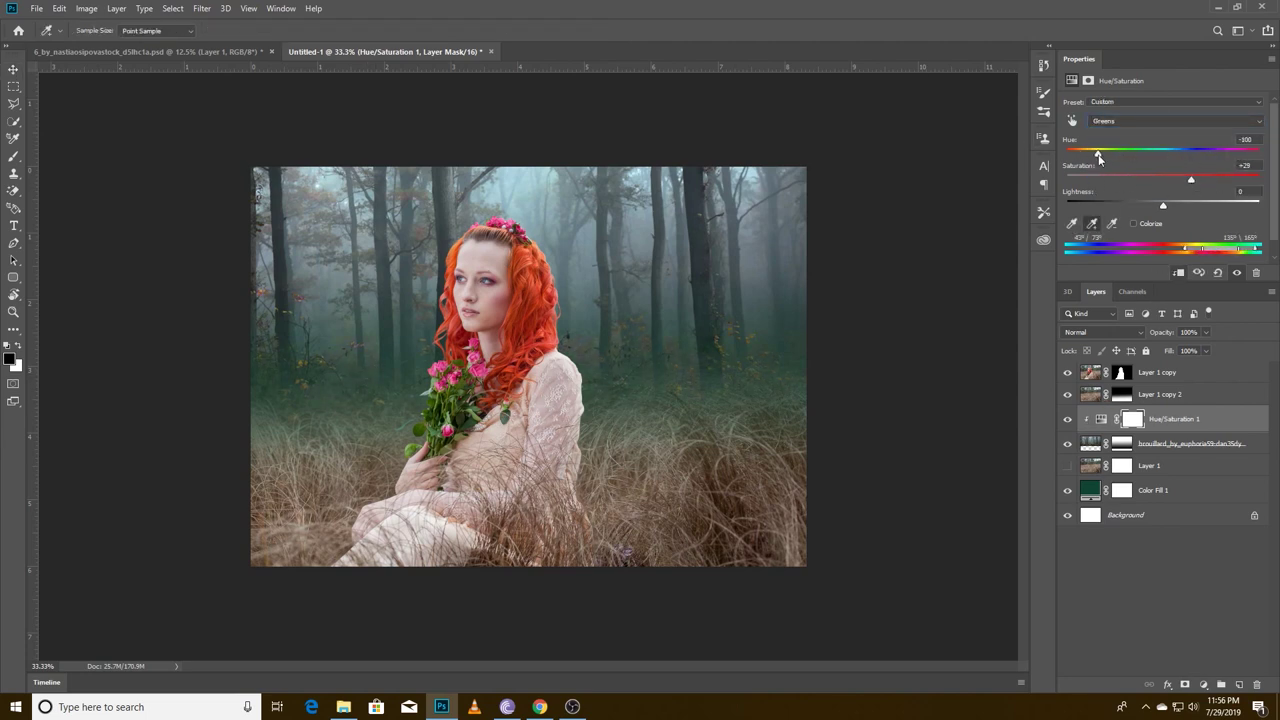
# Change the Color Fill 1 colour to dark teal
pyautogui.doubleClick(1095, 492)
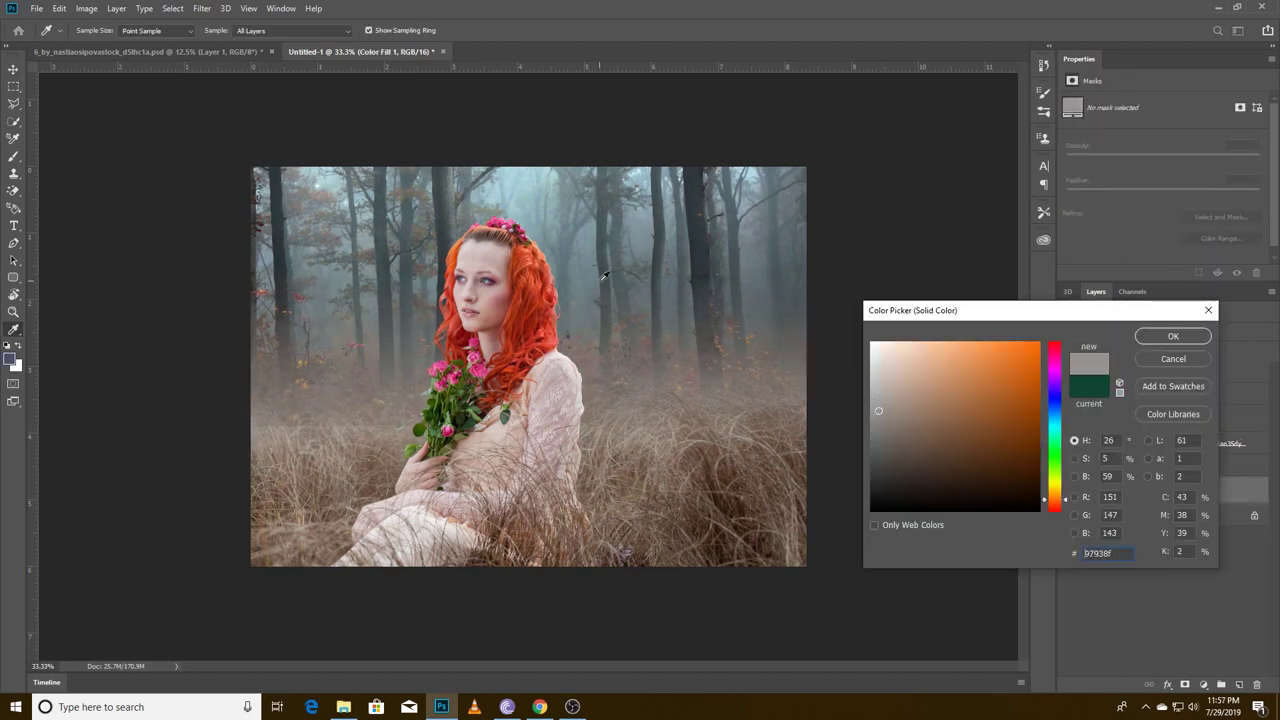
pyautogui.moveTo(685, 465); pyautogui.dragTo(609, 285)
pyautogui.click(1057, 490)
pyautogui.click(1057, 434)
pyautogui.click(1173, 336)
# Add Hue/Saturation 2 clipped to the grass, shifting Reds to hue -22, lightness -11
pyautogui.click(1160, 394)
pyautogui.click(1067, 394)
pyautogui.click(1067, 394)
pyautogui.click(1203, 684)
pyautogui.click(1210, 554)
pyautogui.click(1175, 120)
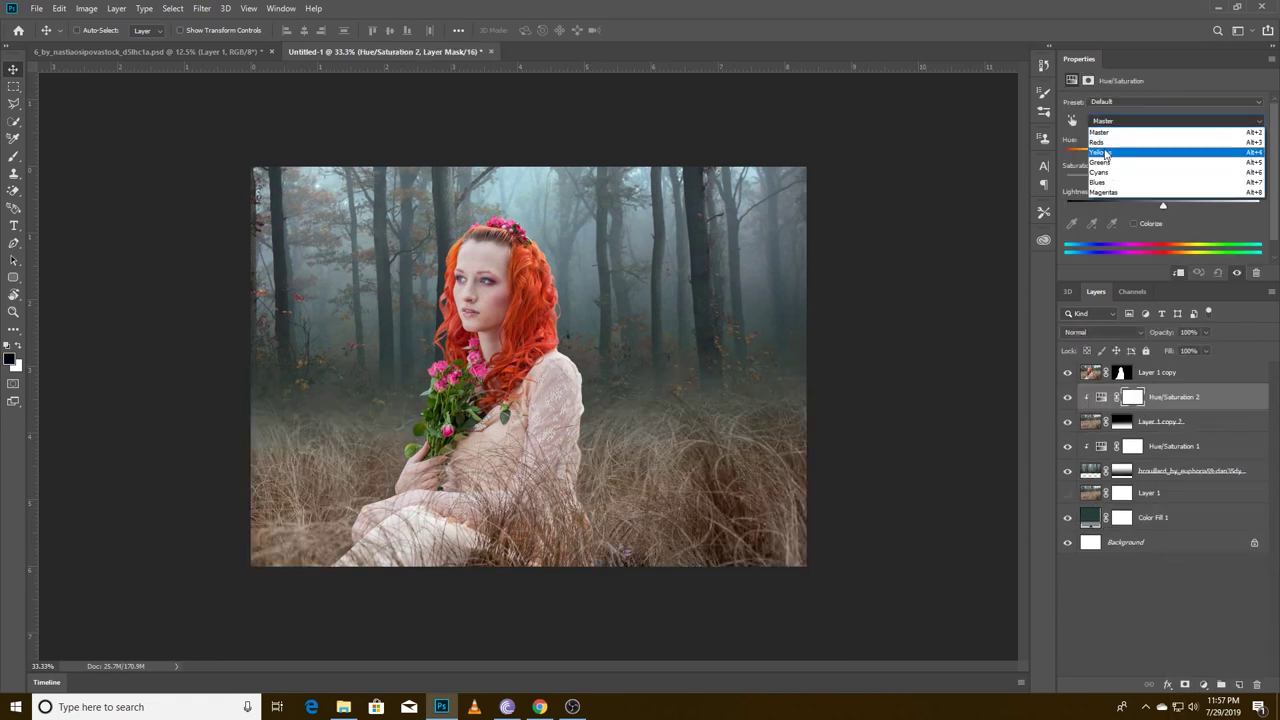
pyautogui.click(1110, 132)
pyautogui.moveTo(1172, 154); pyautogui.dragTo(1146, 170)
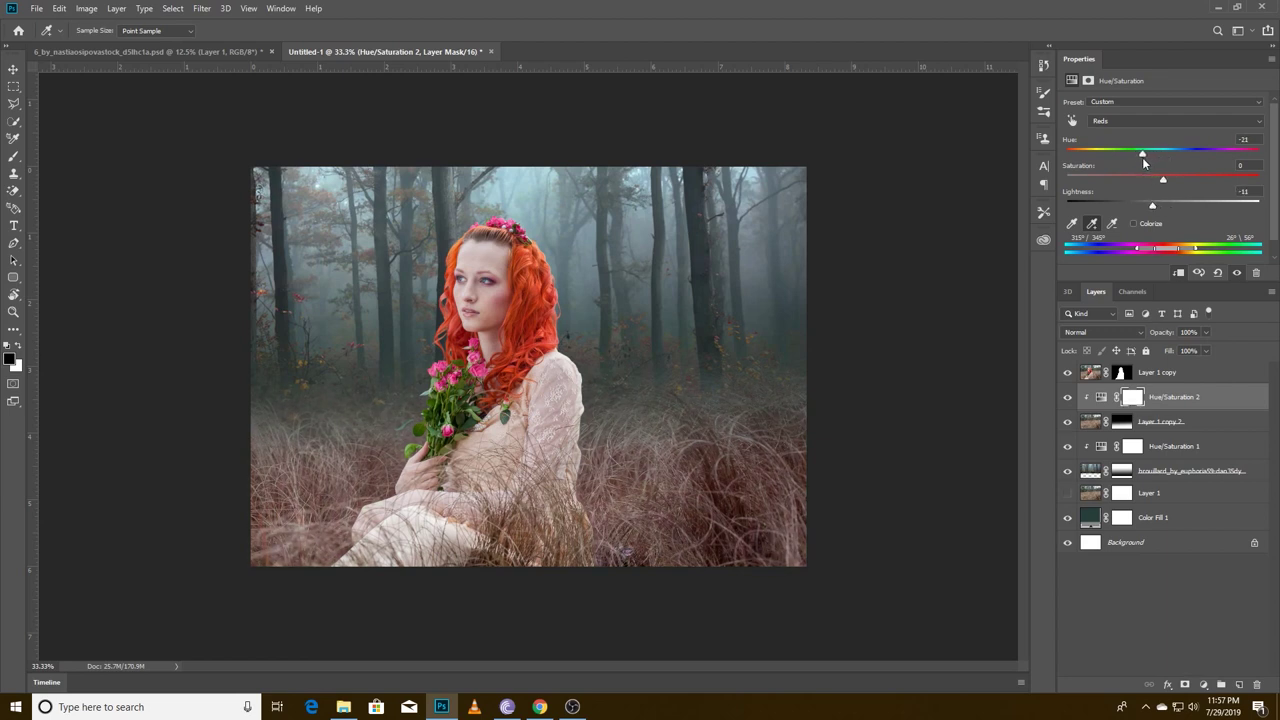
# Switch to the Move tool and select the forest layer
pyautogui.press('v')
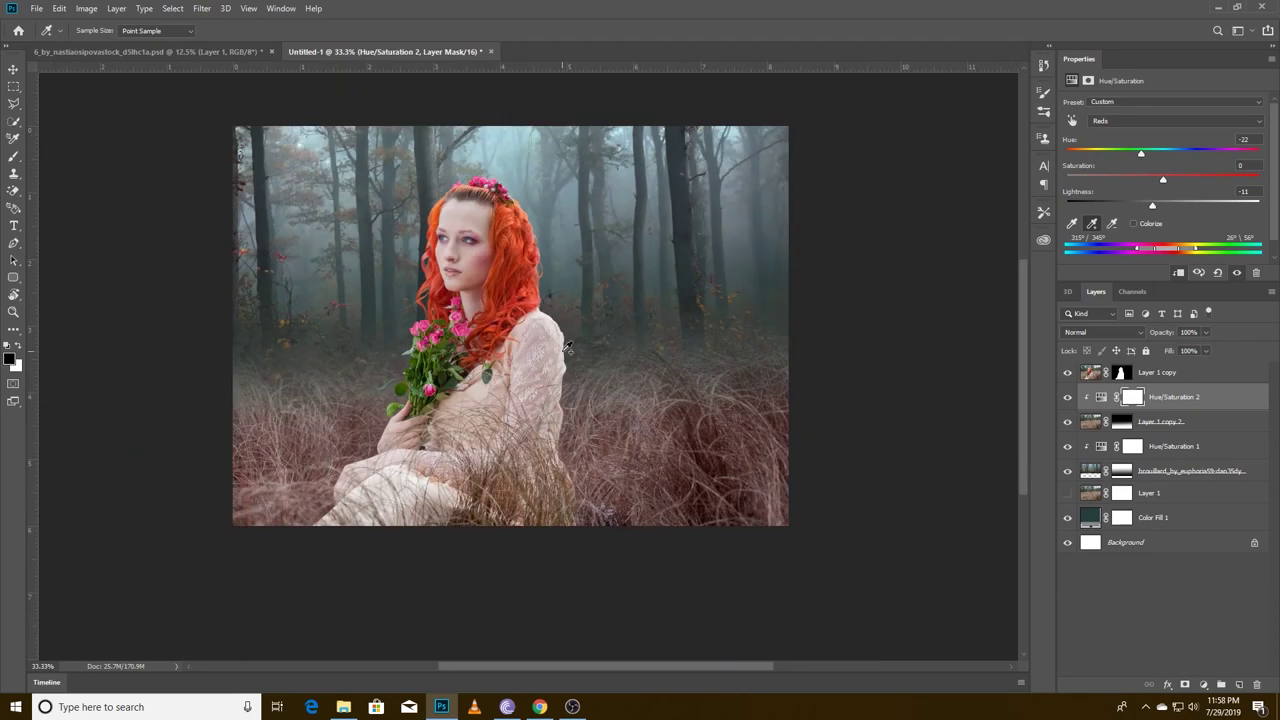
pyautogui.click(1073, 422)
pyautogui.click(1190, 471)
# Cancel the Gaussian Blur and merge the forest, grass and adjustments into one layer
pyautogui.click(202, 8)
pyautogui.click(400, 210)
pyautogui.moveTo(780, 143); pyautogui.dragTo(968, 178)
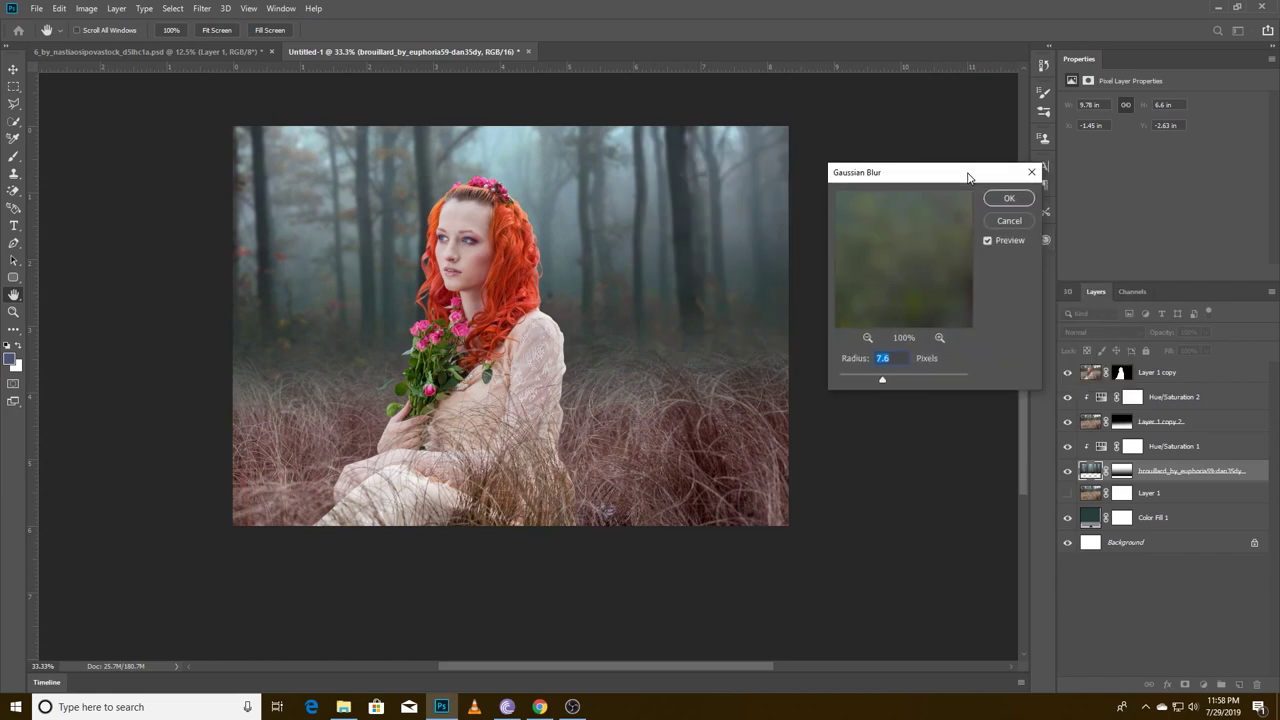
pyautogui.click(1009, 220)
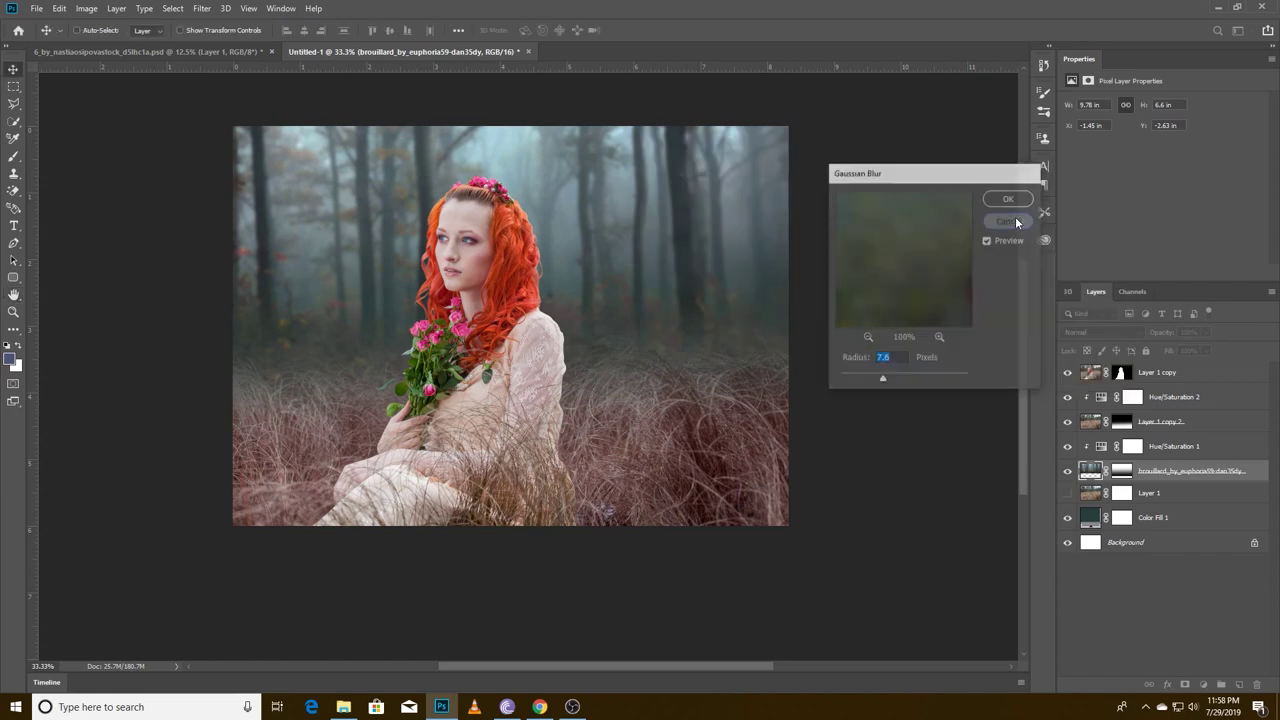
pyautogui.hotkey('ctrl', 'z')
pyautogui.hotkey('ctrl', 'z')
pyautogui.hotkey('ctrl', 'z')
pyautogui.hotkey('ctrl', 'z')
# Apply a Tilt-Shift blur with its sharp focus band over the lower grass
pyautogui.click(1067, 416)
pyautogui.click(202, 8)
pyautogui.click(400, 274)
pyautogui.moveTo(595, 403); pyautogui.dragTo(595, 452)
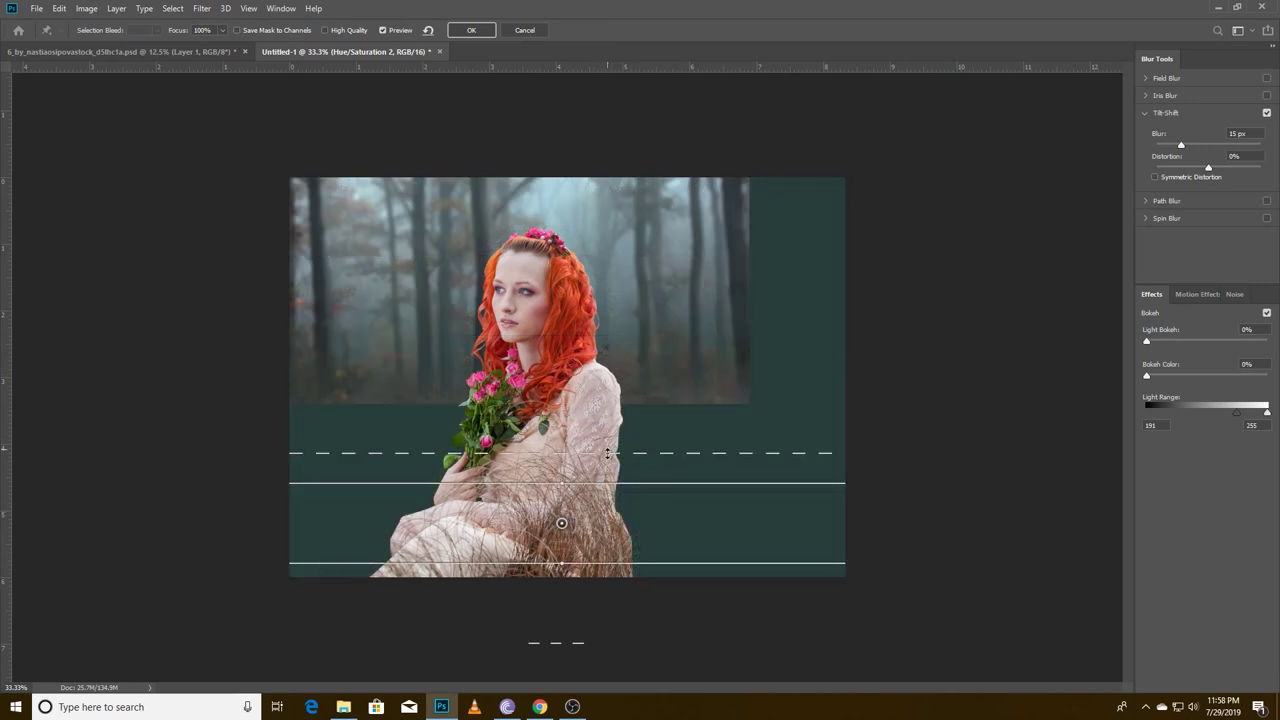
pyautogui.moveTo(595, 563); pyautogui.dragTo(595, 539)
pyautogui.moveTo(587, 643)
pyautogui.mouseDown()
pyautogui.moveTo(587, 572)
pyautogui.moveTo(585, 605)
pyautogui.mouseUp()
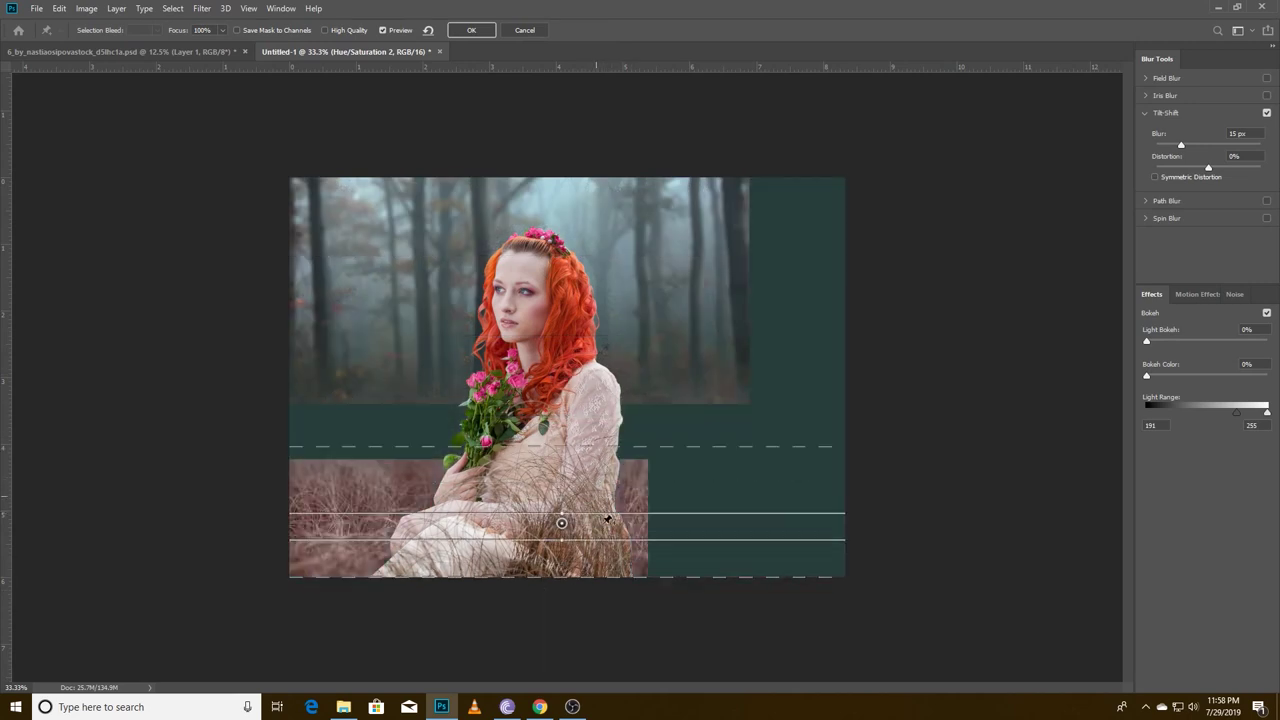
pyautogui.moveTo(585, 539); pyautogui.dragTo(585, 569)
pyautogui.moveTo(611, 483); pyautogui.dragTo(611, 455)
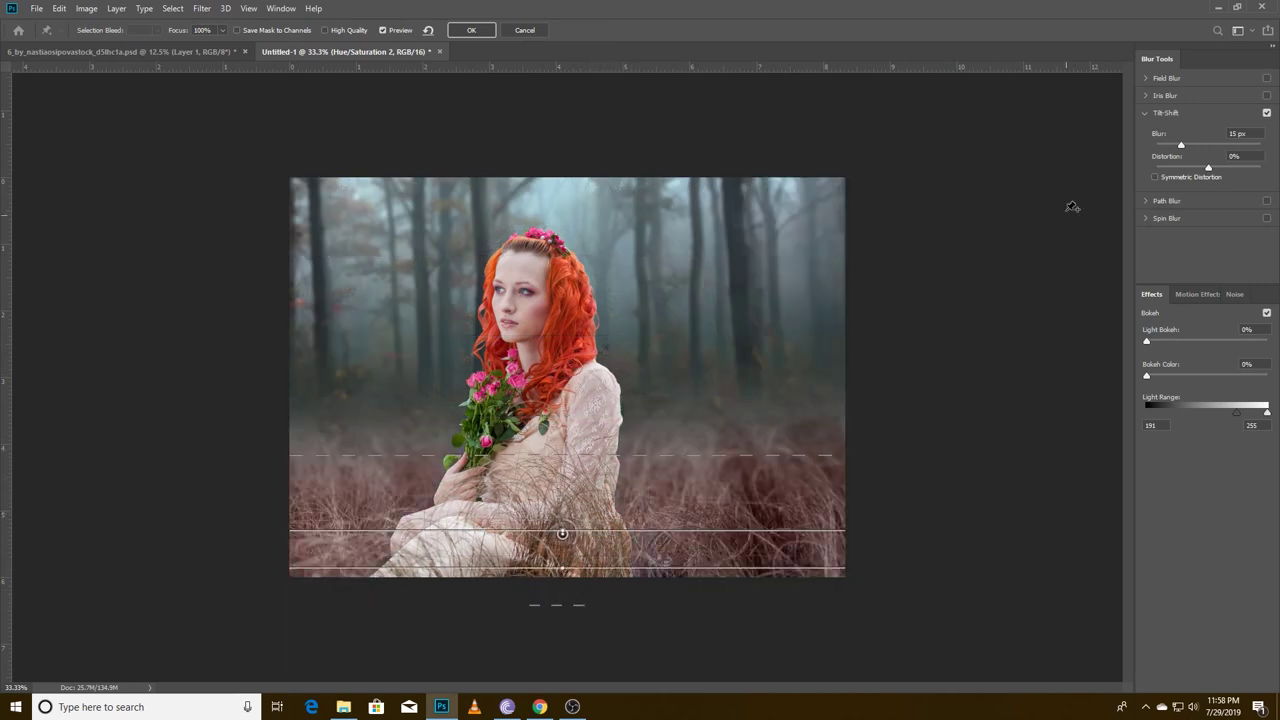
# Set the tilt-shift blur to 16 px with 28% Light Bokeh and apply it
pyautogui.moveTo(1180, 145); pyautogui.dragTo(1183, 145)
pyautogui.moveTo(1147, 341); pyautogui.dragTo(1179, 341)
pyautogui.moveTo(1236, 411); pyautogui.dragTo(1231, 411)
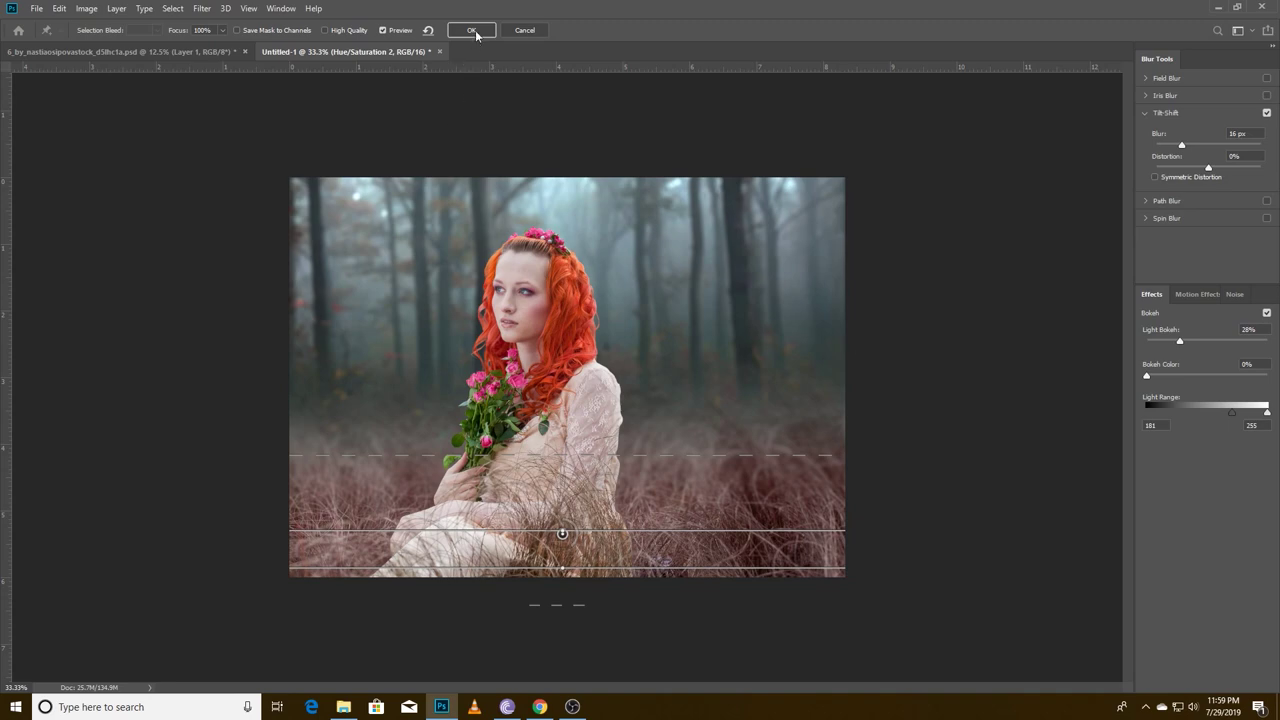
pyautogui.click(472, 31)
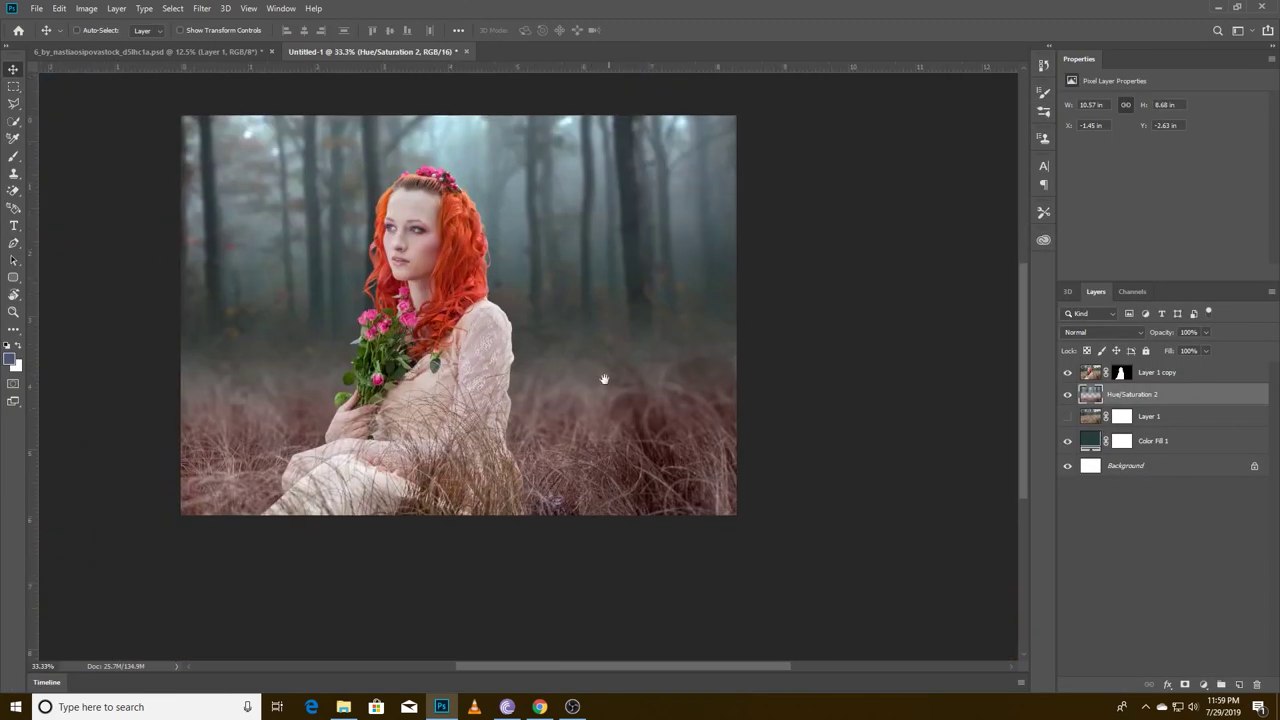
# Change the Color Fill 1 colour to dark brown
pyautogui.doubleClick(1090, 440)
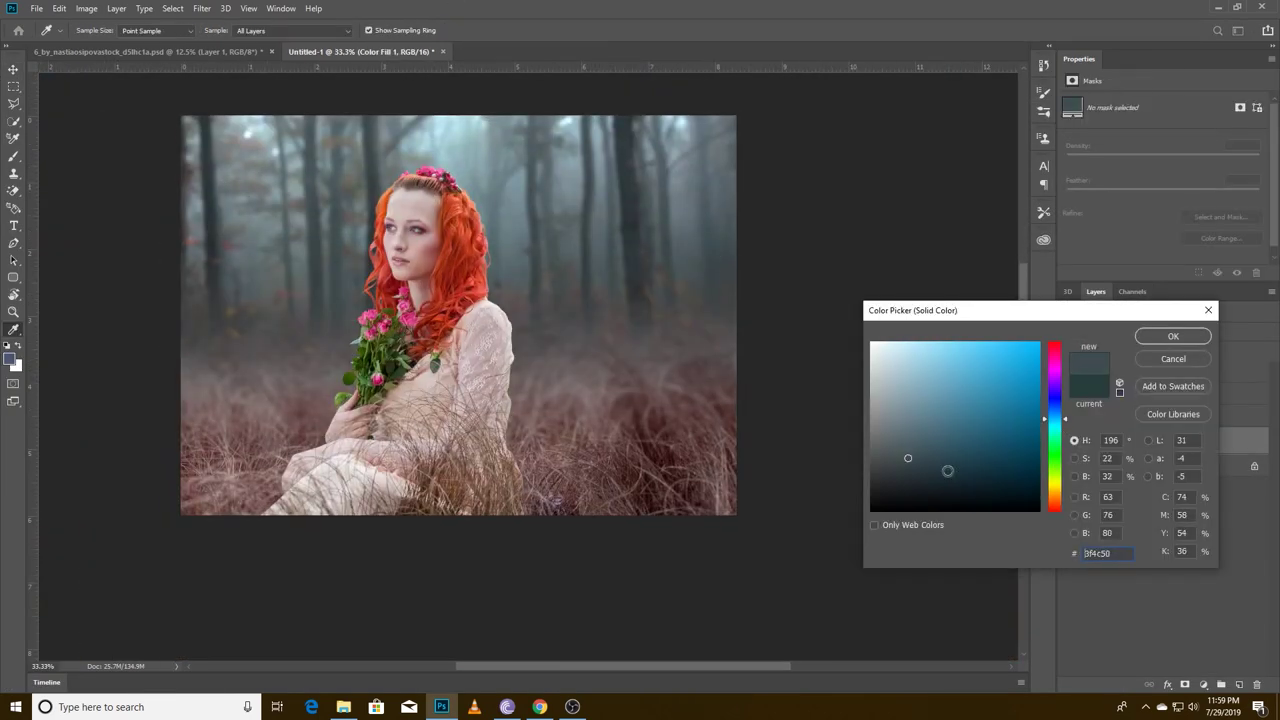
pyautogui.click(1003, 478)
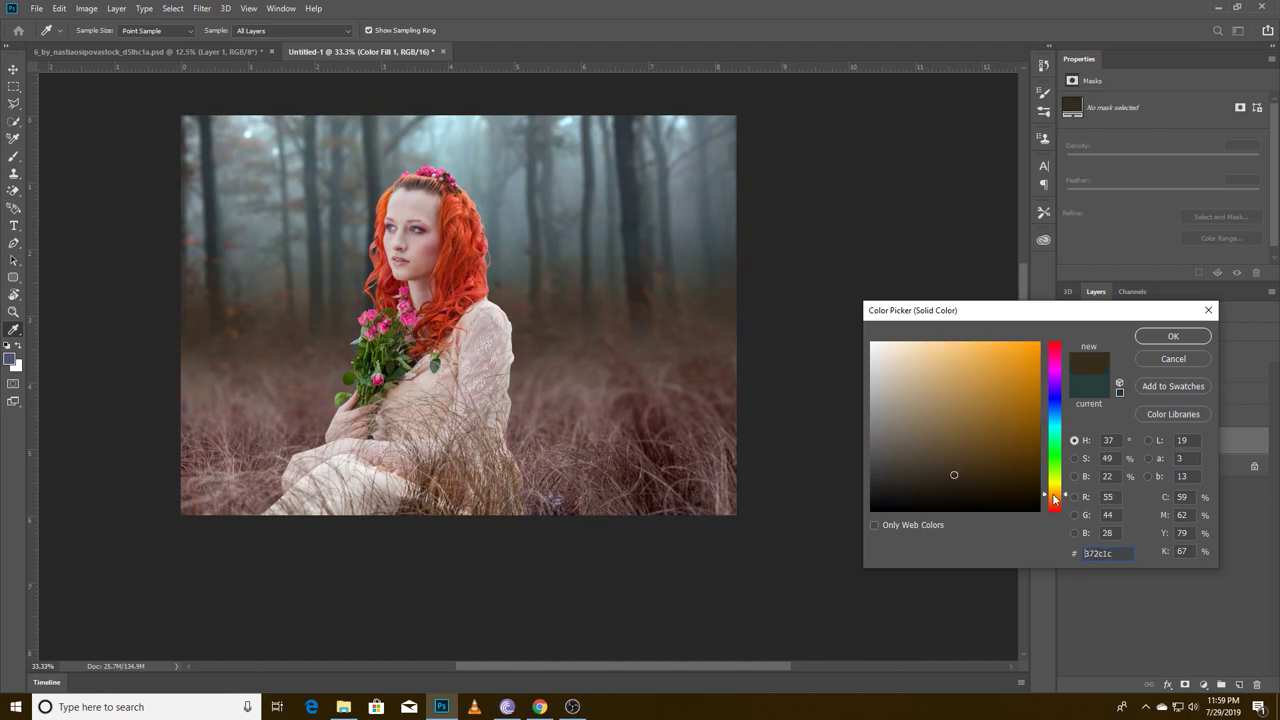
pyautogui.click(1173, 336)
# Add a Brightness/Contrast layer on the backdrop at brightness -46, contrast 66
pyautogui.click(1149, 396)
pyautogui.click(1203, 684)
pyautogui.click(1180, 486)
pyautogui.moveTo(1161, 139)
pyautogui.mouseDown()
pyautogui.moveTo(1133, 139)
pyautogui.moveTo(1204, 166)
pyautogui.mouseUp()
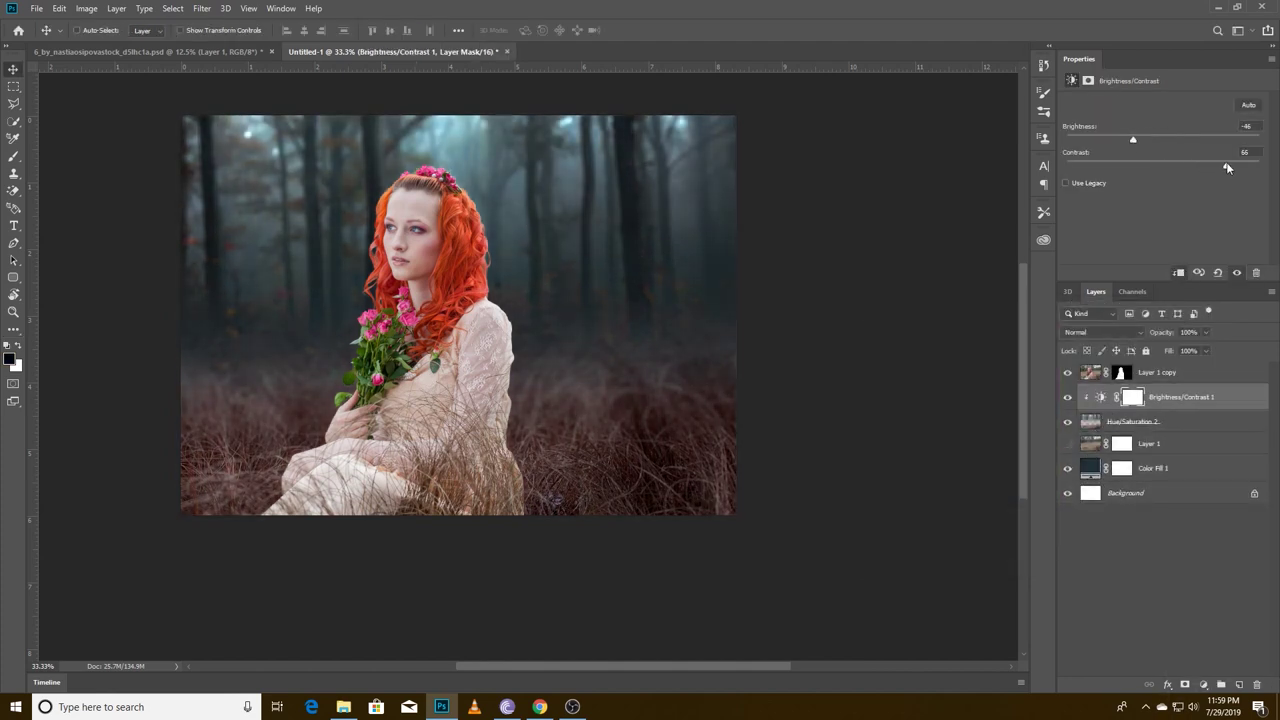
# Add a brightening Curves 1 adjustment and invert its mask to black
pyautogui.click(1203, 684)
pyautogui.click(1180, 526)
pyautogui.moveTo(1168, 205); pyautogui.dragTo(1151, 186)
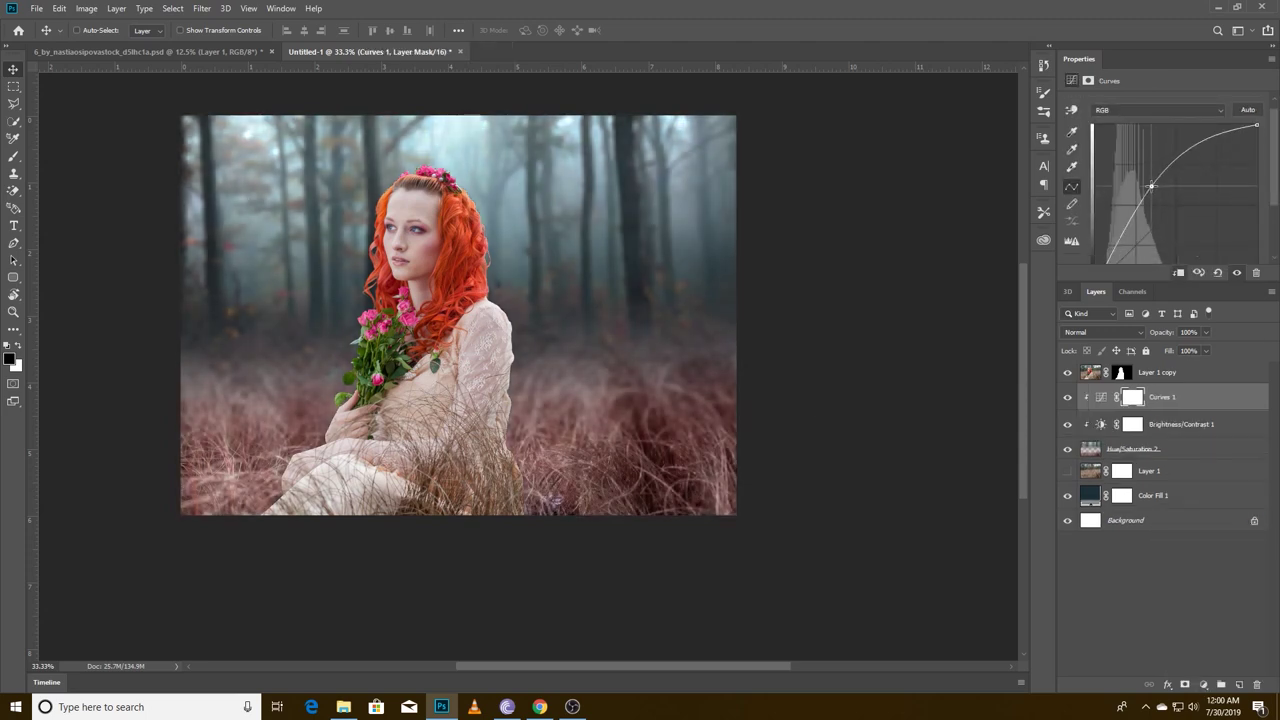
pyautogui.hotkey('ctrl', 'i')
# Hide the woman and fill a feathered oval over the lower grass into the Curves 1 mask
pyautogui.click(1067, 372)
pyautogui.rightClick(14, 86)
pyautogui.click(80, 100)
pyautogui.moveTo(222, 420); pyautogui.dragTo(636, 507)
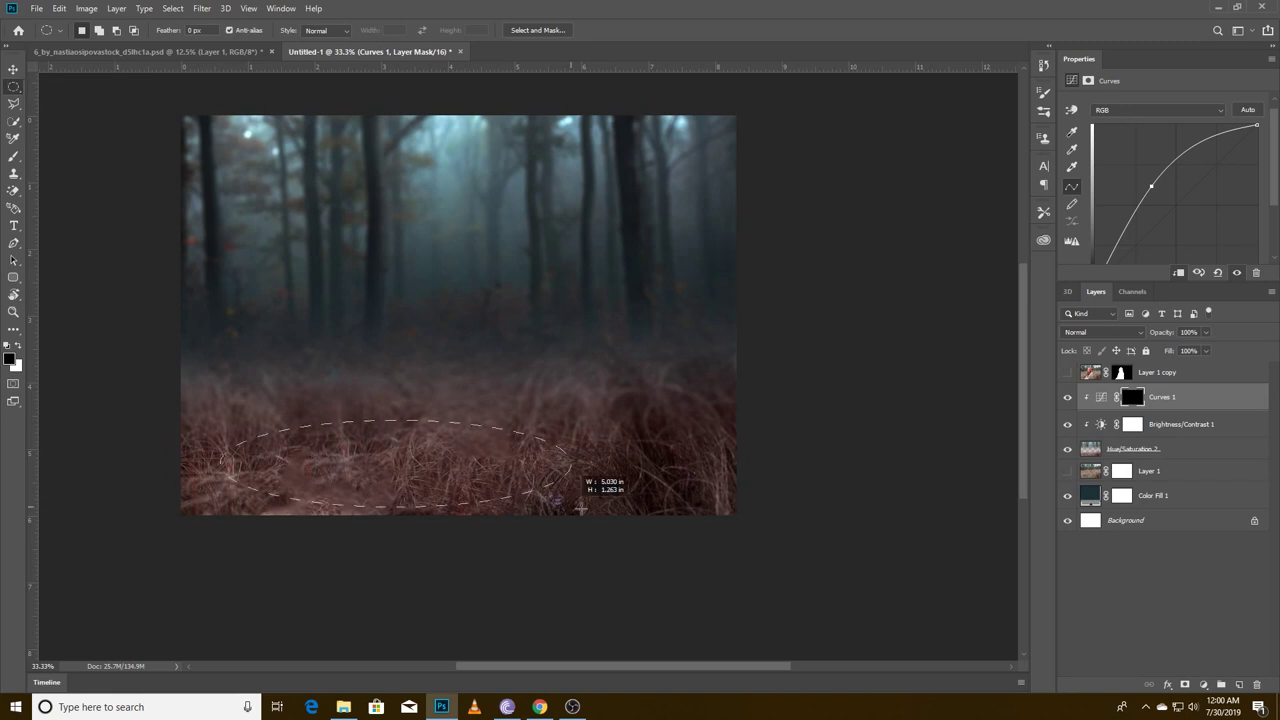
pyautogui.moveTo(168, 30); pyautogui.dragTo(416, 63)
pyautogui.hotkey('ctrl', 'BackSpace')
pyautogui.hotkey('ctrl', 'z')
pyautogui.hotkey('ctrl', 'd')
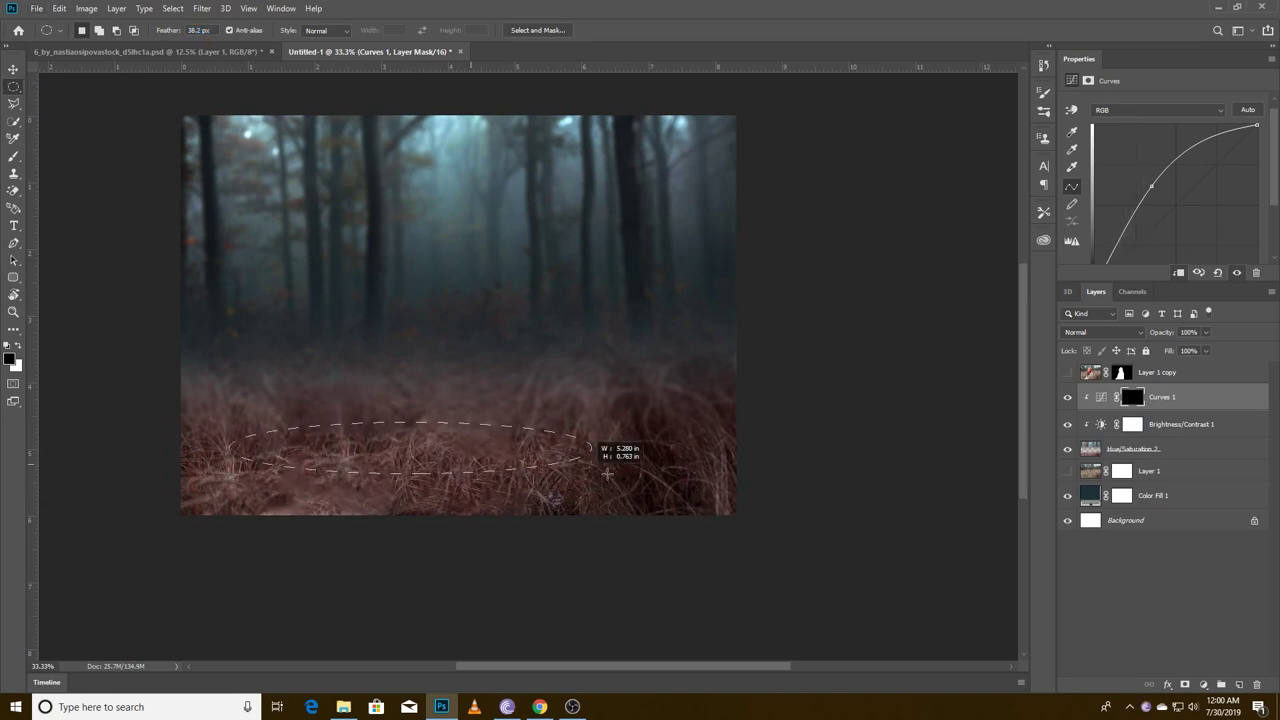
pyautogui.moveTo(514, 467); pyautogui.dragTo(700, 485)
pyautogui.hotkey('ctrl', 'BackSpace')
pyautogui.hotkey('ctrl', 'd')
# Blur the Curves 1 mask 98.5 px, stretch the glow wider and taller, then show the woman
pyautogui.click(201, 8)
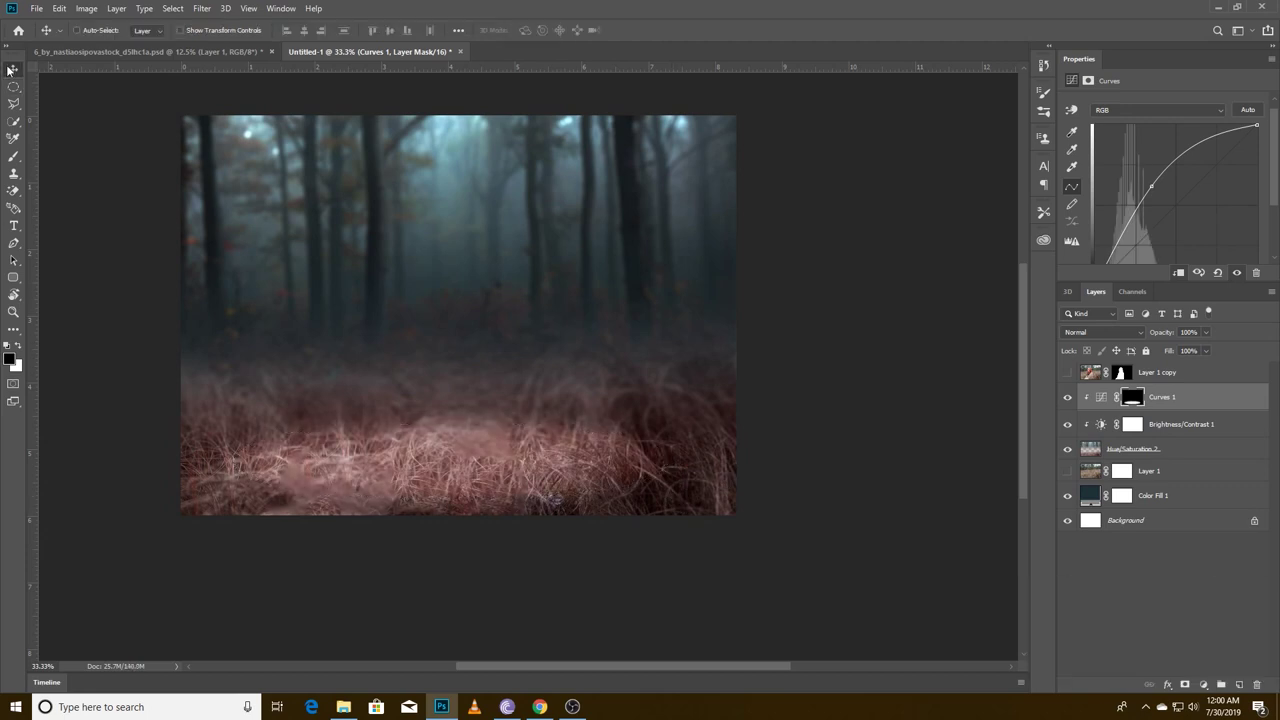
pyautogui.click(395, 209)
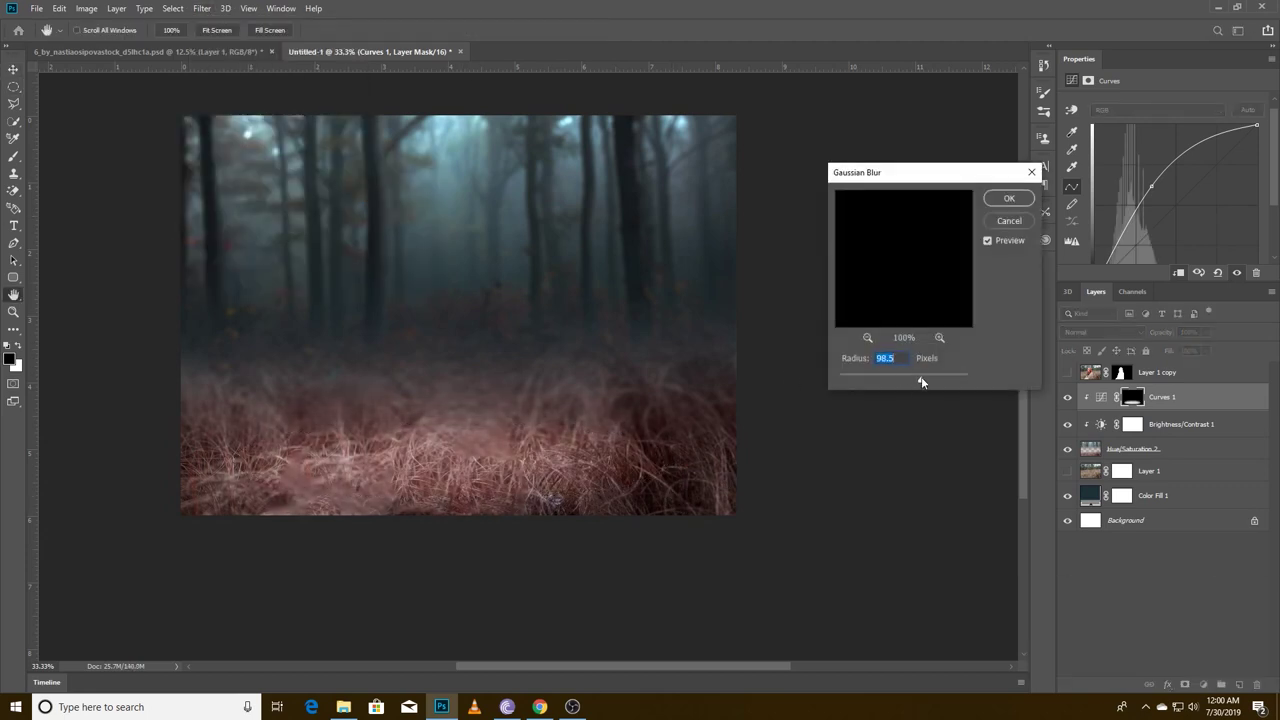
pyautogui.press('Return')
pyautogui.hotkey('ctrl', 't')
pyautogui.moveTo(740, 426); pyautogui.dragTo(820, 403)
pyautogui.moveTo(656, 430); pyautogui.dragTo(621, 430)
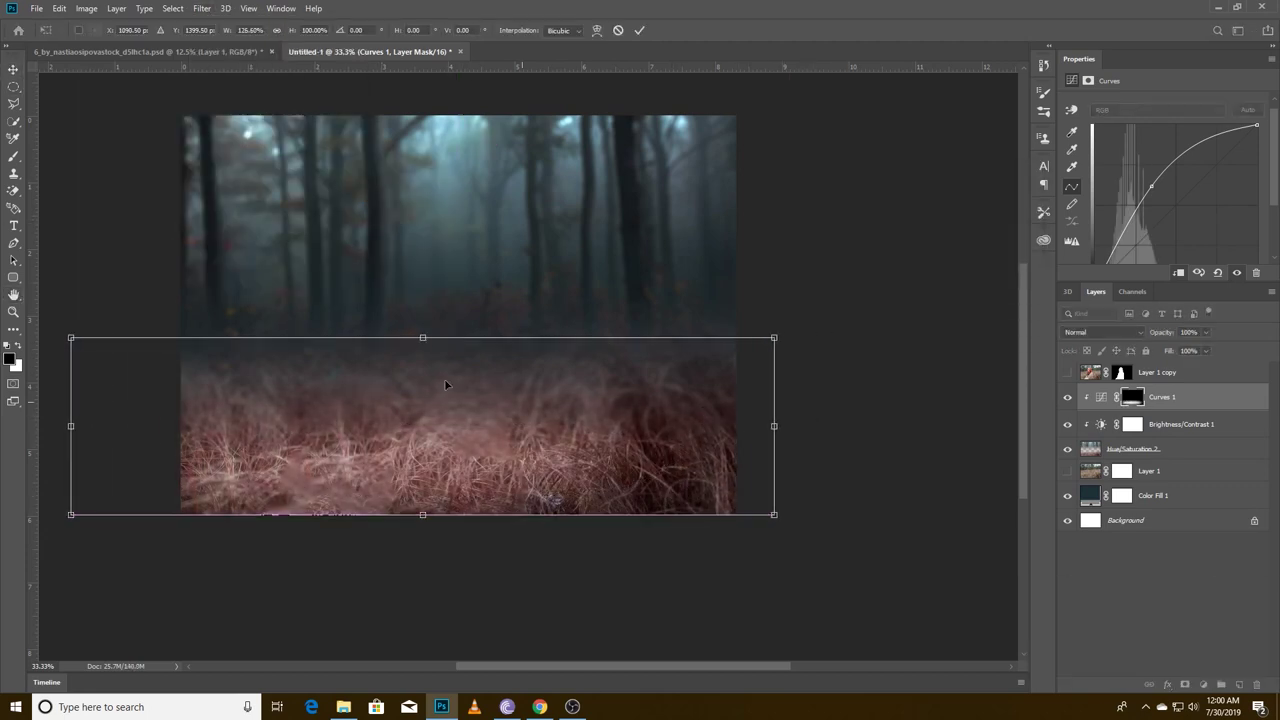
pyautogui.moveTo(423, 515); pyautogui.dragTo(423, 524)
pyautogui.moveTo(423, 336); pyautogui.dragTo(435, 319)
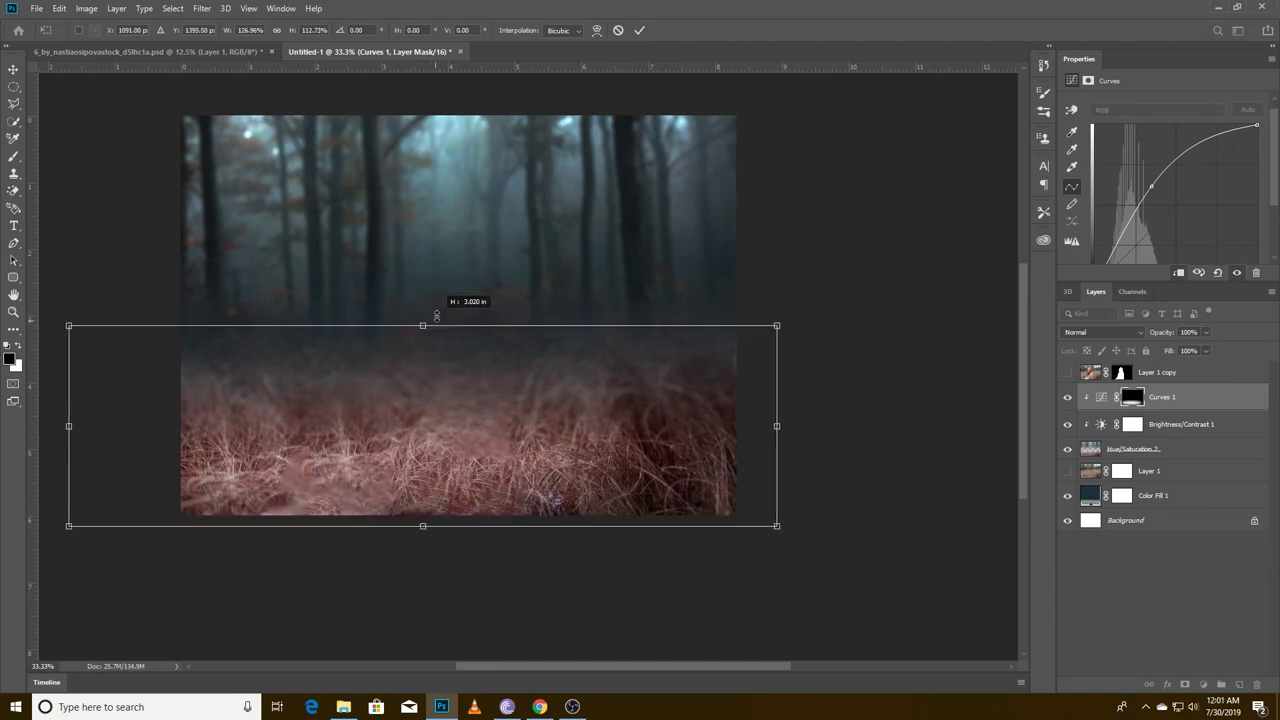
pyautogui.click(639, 30)
pyautogui.click(1067, 372)
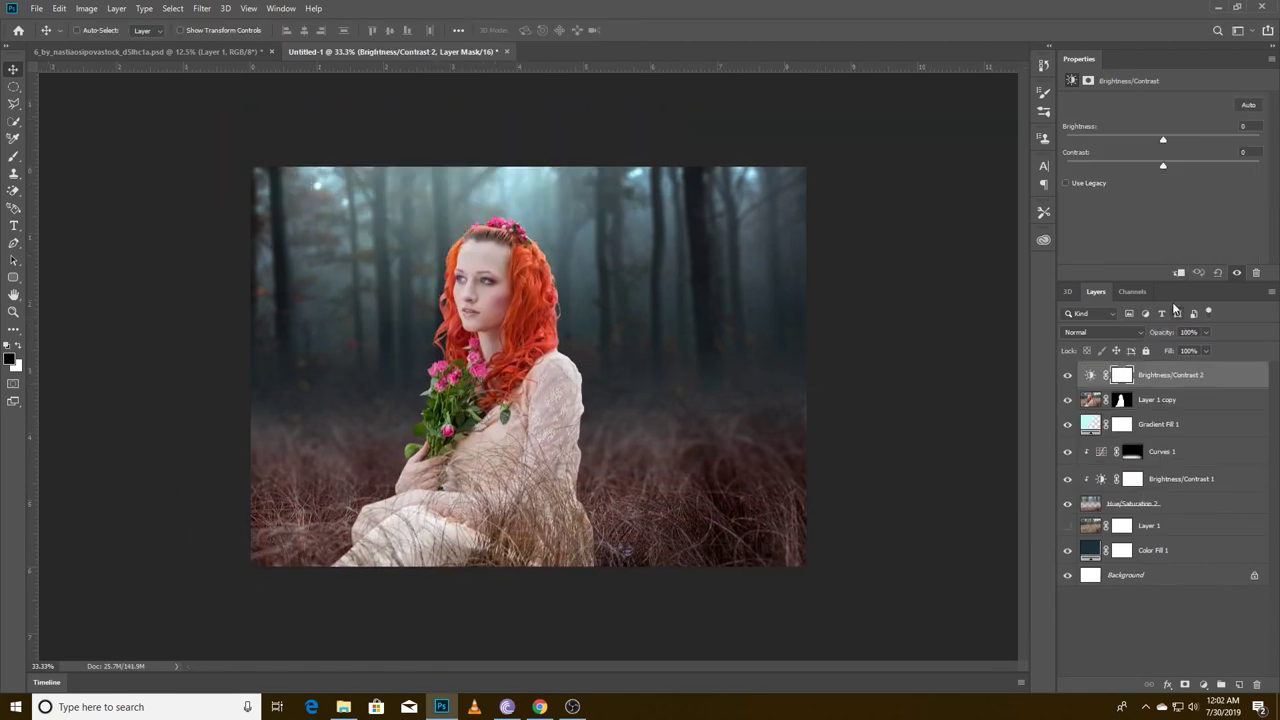
pyautogui.moveTo(1162, 139)
pyautogui.mouseDown()
pyautogui.moveTo(1118, 139)
pyautogui.moveTo(1211, 163)
pyautogui.mouseUp()
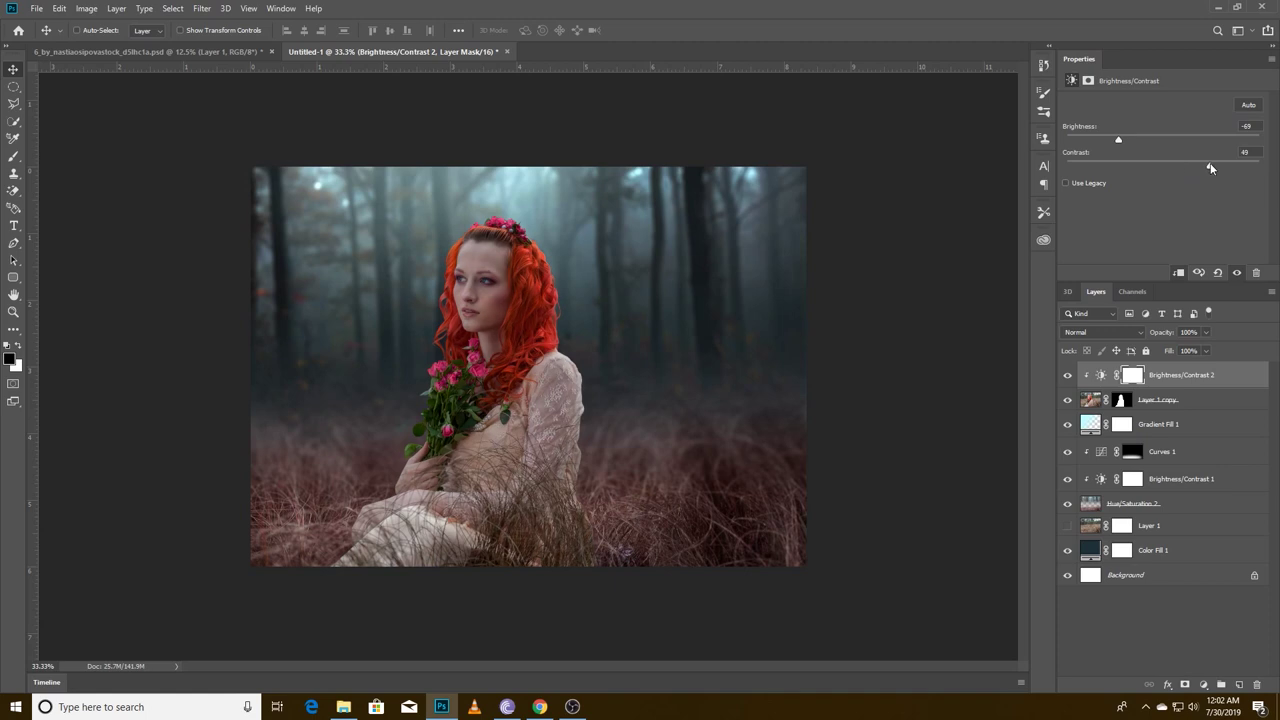
# Add Hue/Saturation 3 clipped to the woman, shifting hair-sampled Reds to hue -20
pyautogui.click(1067, 375)
pyautogui.click(1180, 400)
pyautogui.click(1205, 684)
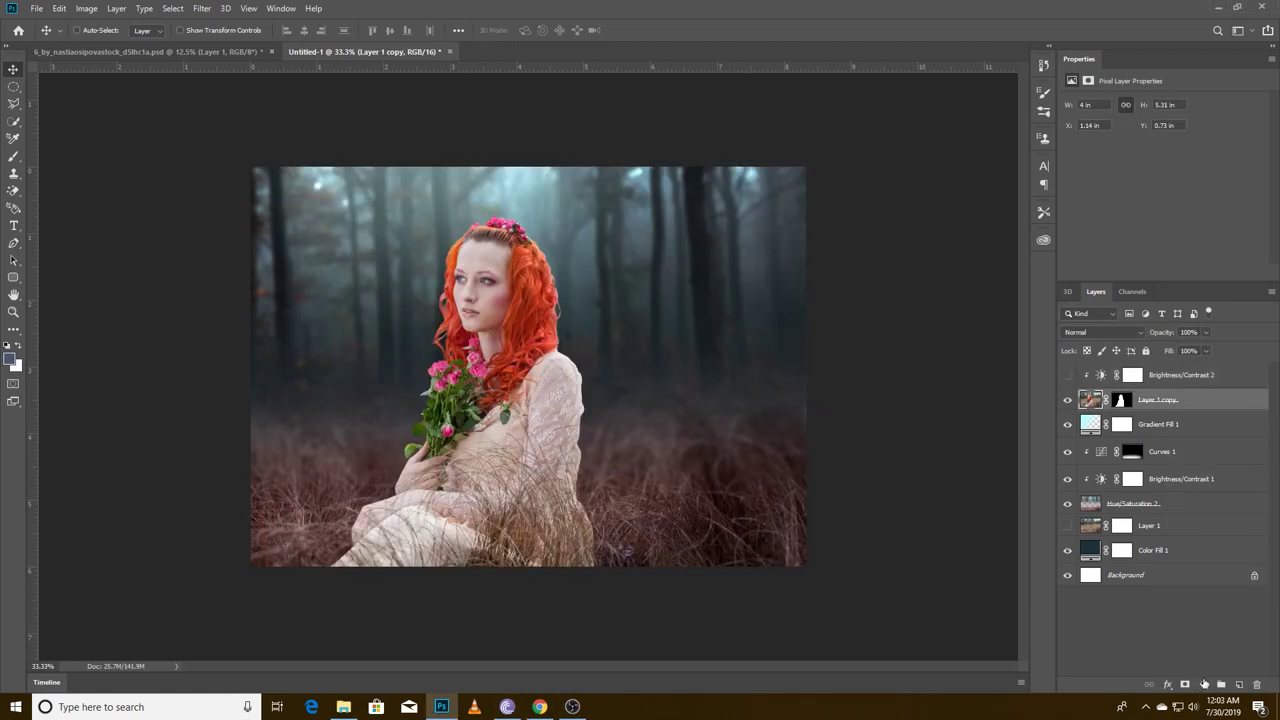
pyautogui.click(1205, 684)
pyautogui.click(1200, 555)
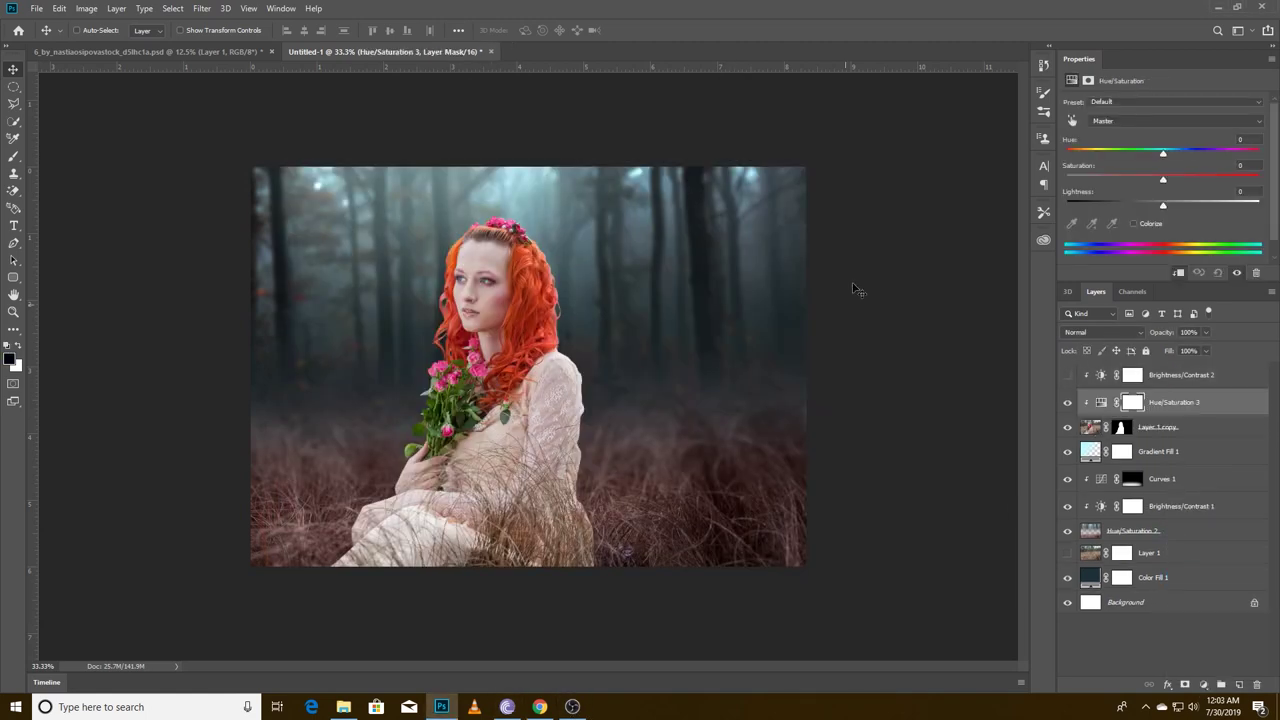
pyautogui.click(1175, 120)
pyautogui.click(1110, 133)
pyautogui.click(1091, 224)
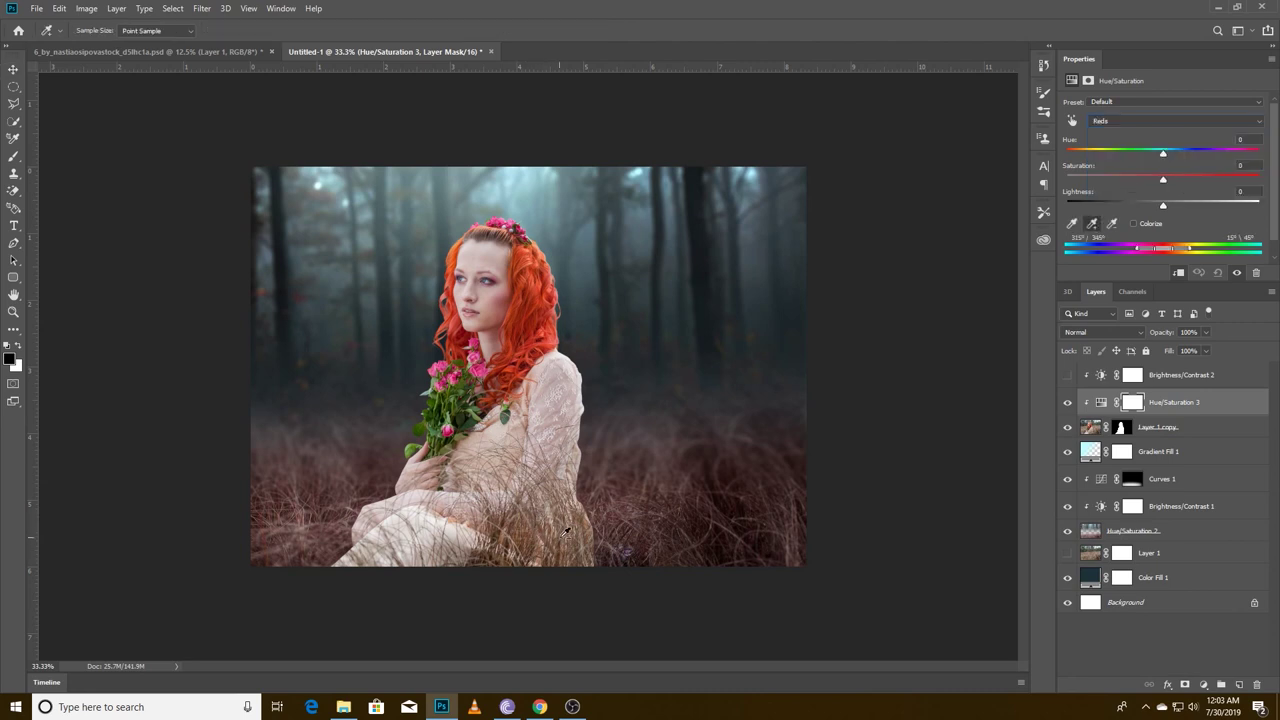
pyautogui.click(563, 545)
pyautogui.moveTo(1163, 152); pyautogui.dragTo(1152, 156)
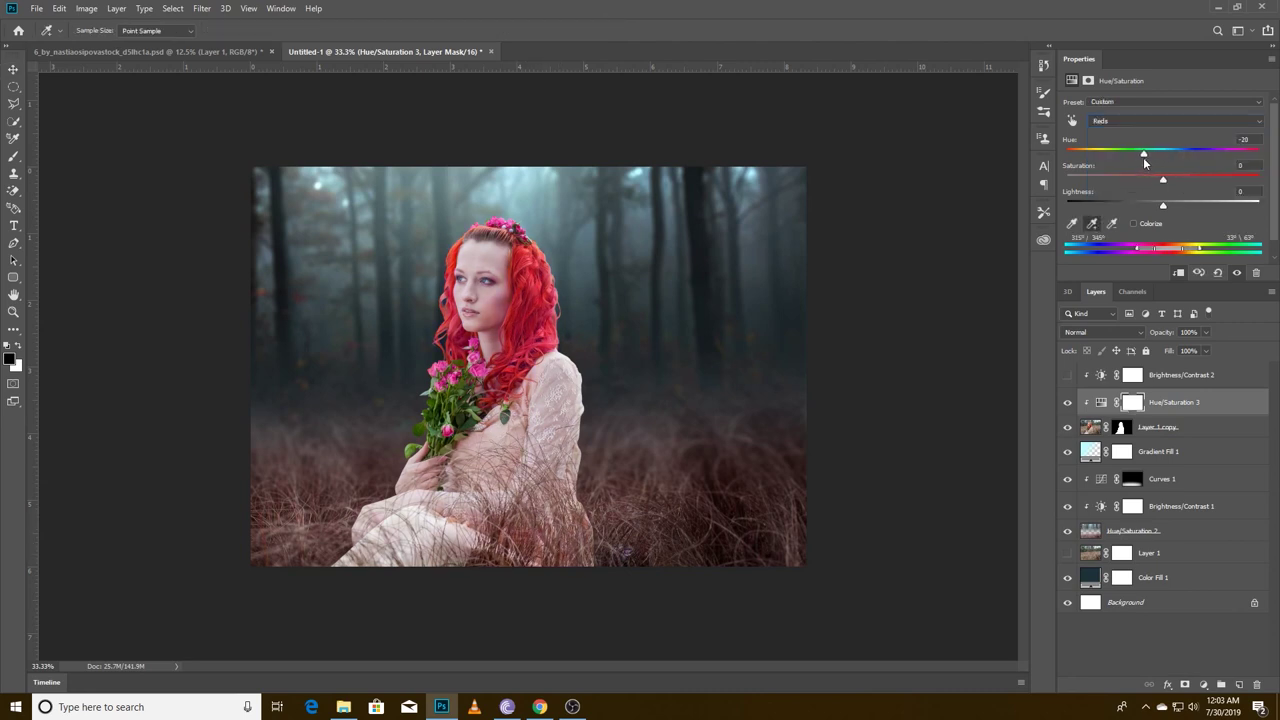
# Invert the Hue/Saturation 3 mask and paint it back with a 15% opacity white brush
pyautogui.click(1132, 402)
pyautogui.hotkey('ctrl', 'i')
pyautogui.press('b')
pyautogui.press('x')
pyautogui.press('1')
pyautogui.press('5')
pyautogui.press('[')
pyautogui.press('[')
pyautogui.press('[')
pyautogui.press(']')
pyautogui.press('[')
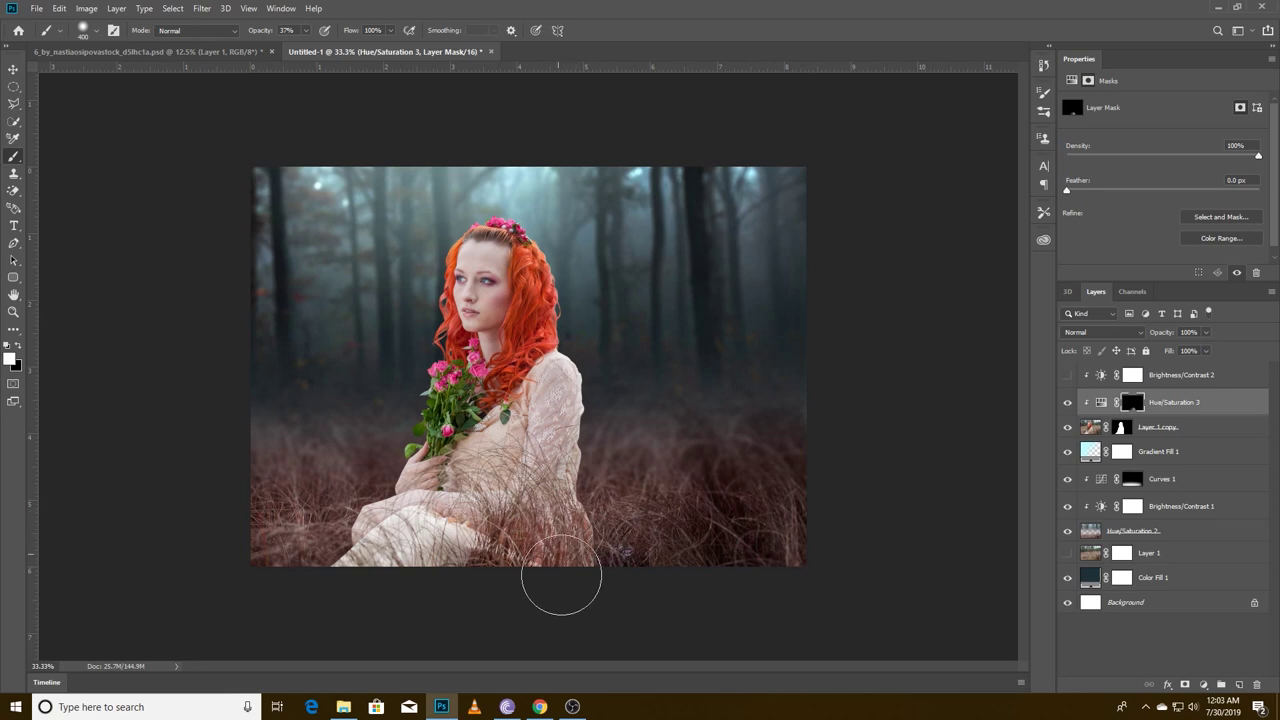
# Turn Brightness/Contrast 2 back on and select that layer
pyautogui.press('v')
pyautogui.click(1067, 375)
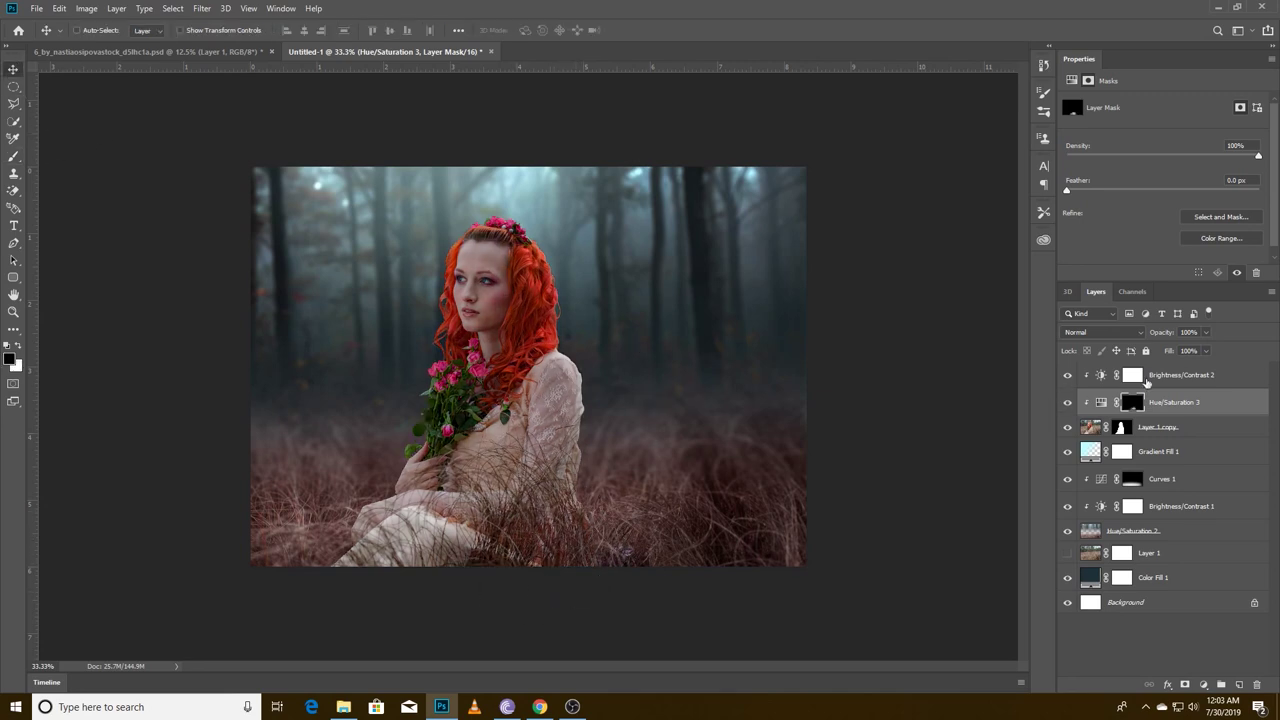
pyautogui.click(1180, 375)
pyautogui.click(1203, 684)
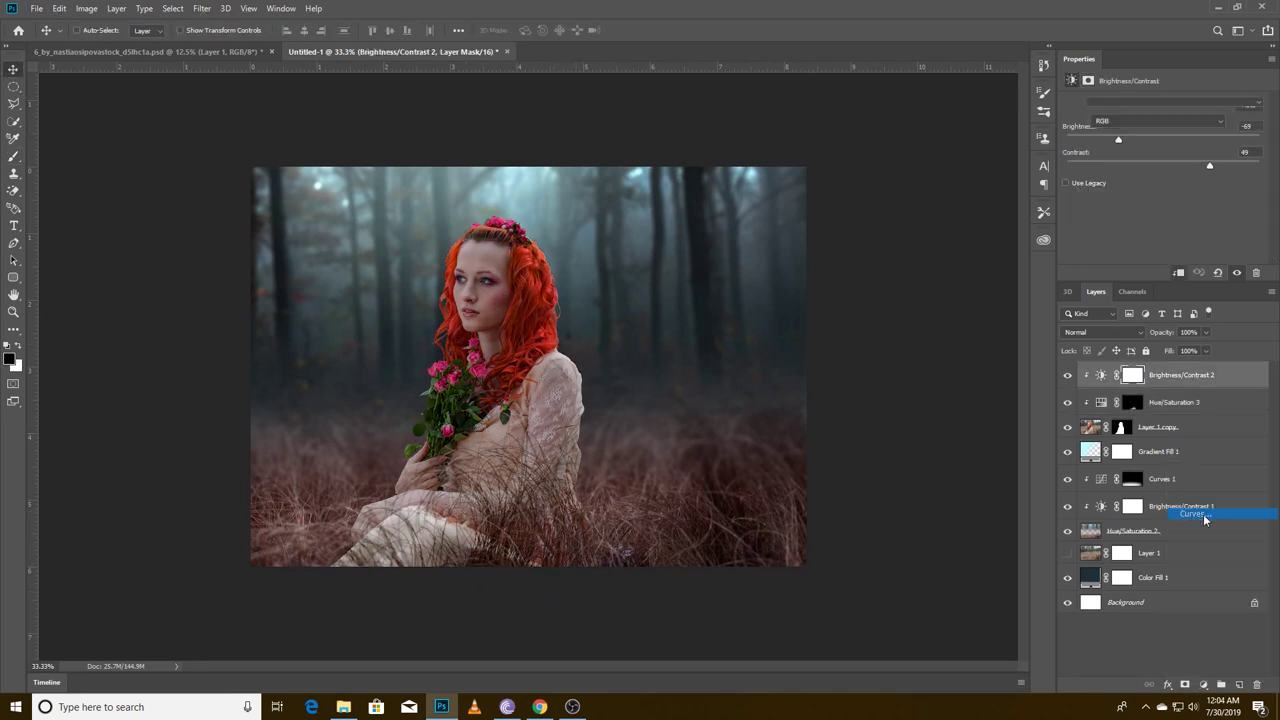
# Add a brightening Curves 2 adjustment and invert its mask to black
pyautogui.click(1200, 517)
pyautogui.moveTo(1166, 171); pyautogui.dragTo(1148, 155)
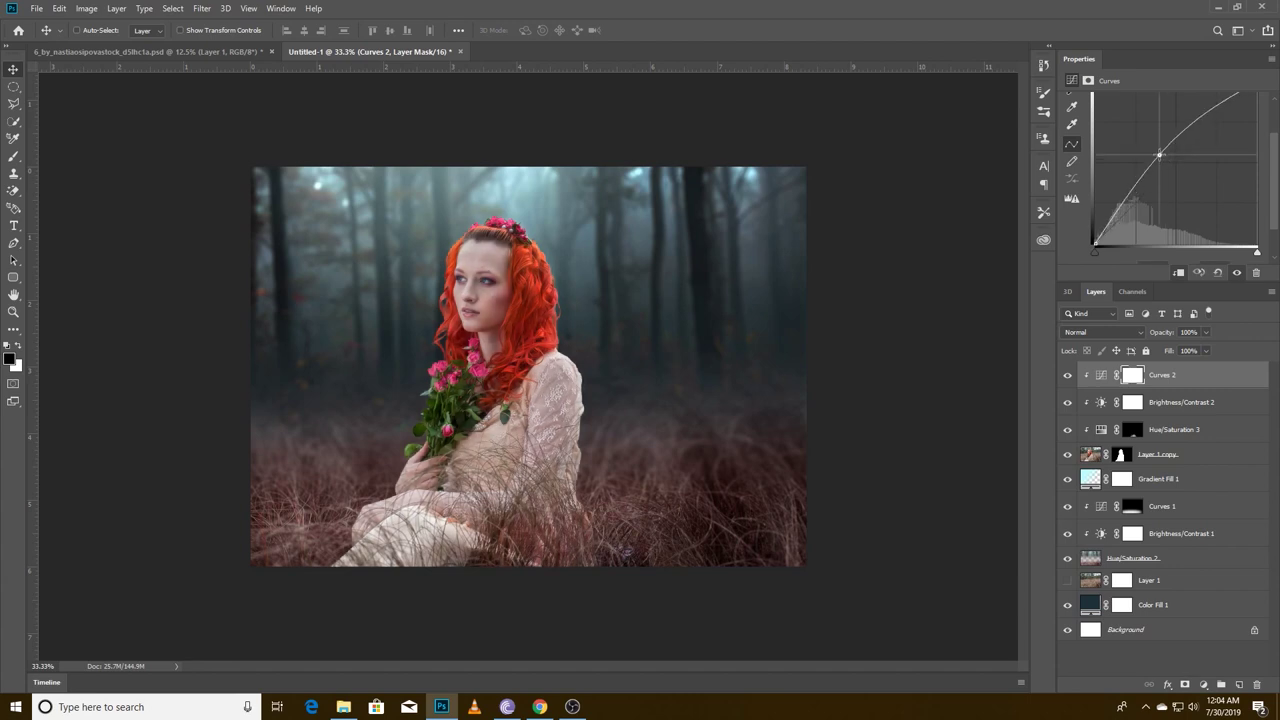
pyautogui.hotkey('ctrl', 'i')
# Draw a white (ffffff) gradient on the Curves 2 mask from the woman's upper left, then add Layer 2
pyautogui.press('g')
pyautogui.click(105, 30)
pyautogui.click(755, 410)
pyautogui.write('ffffff')
pyautogui.press('Return')
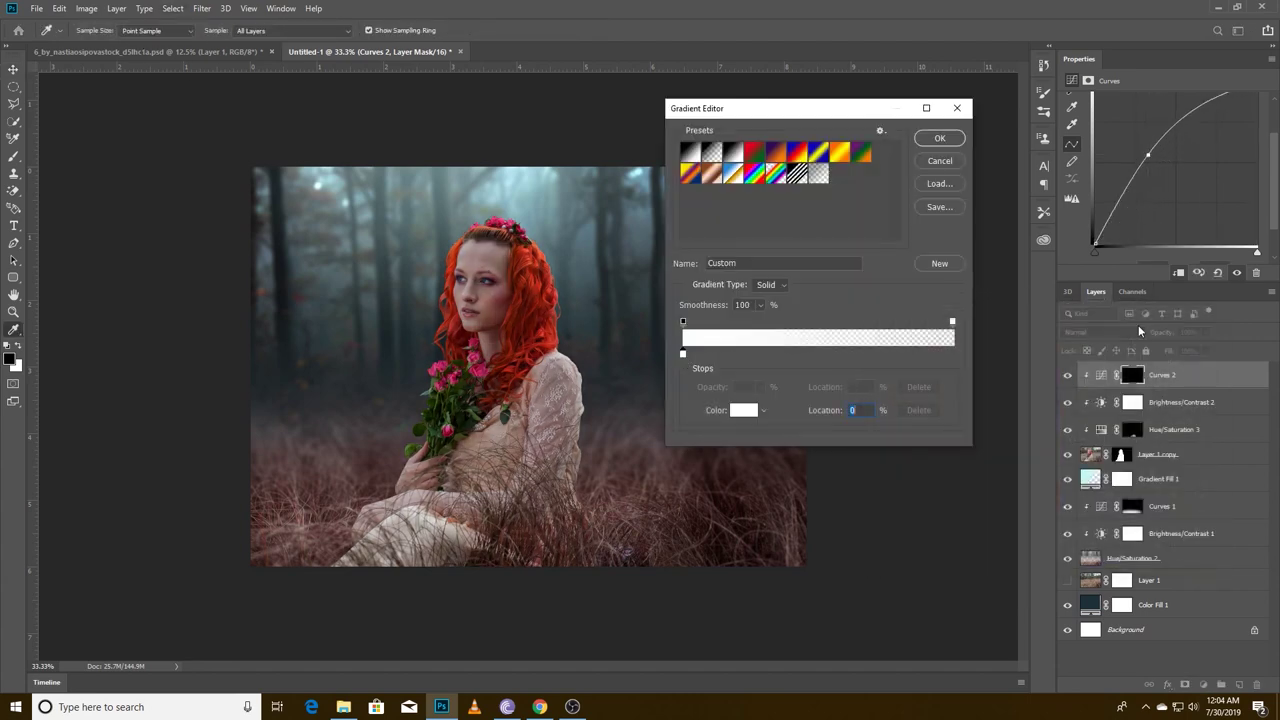
pyautogui.press('Return')
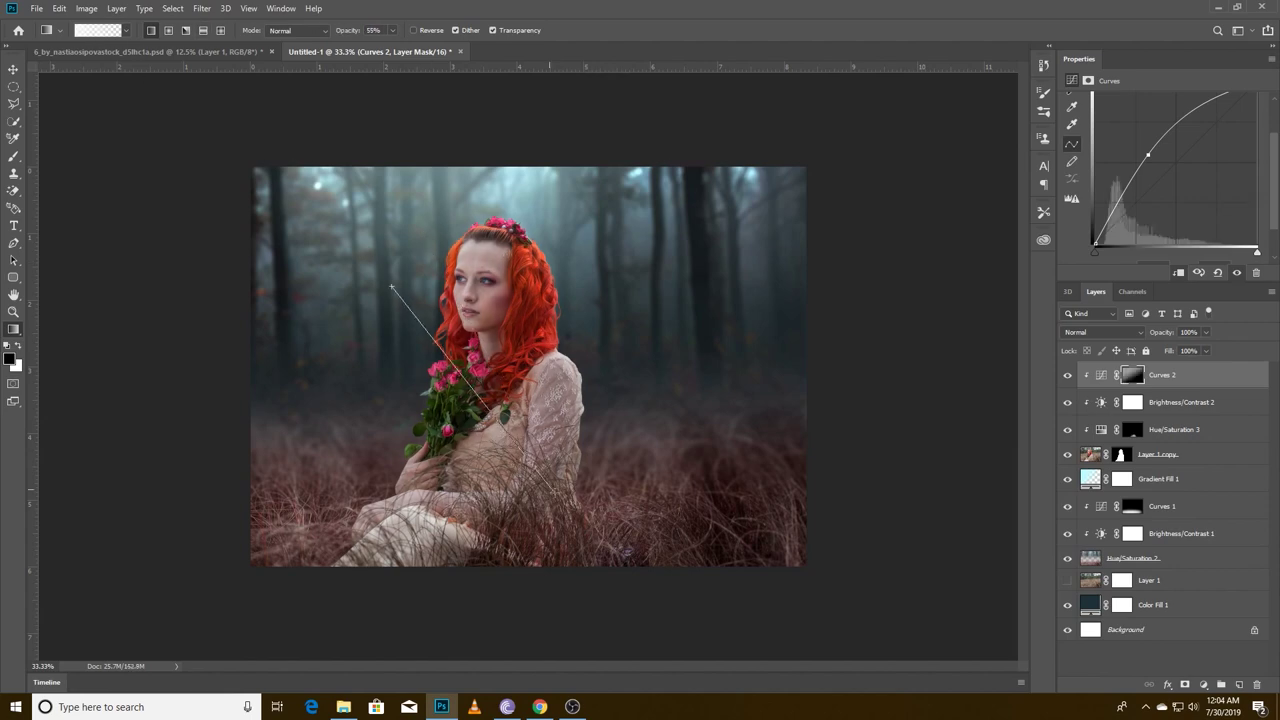
pyautogui.moveTo(506, 284); pyautogui.dragTo(388, 436)
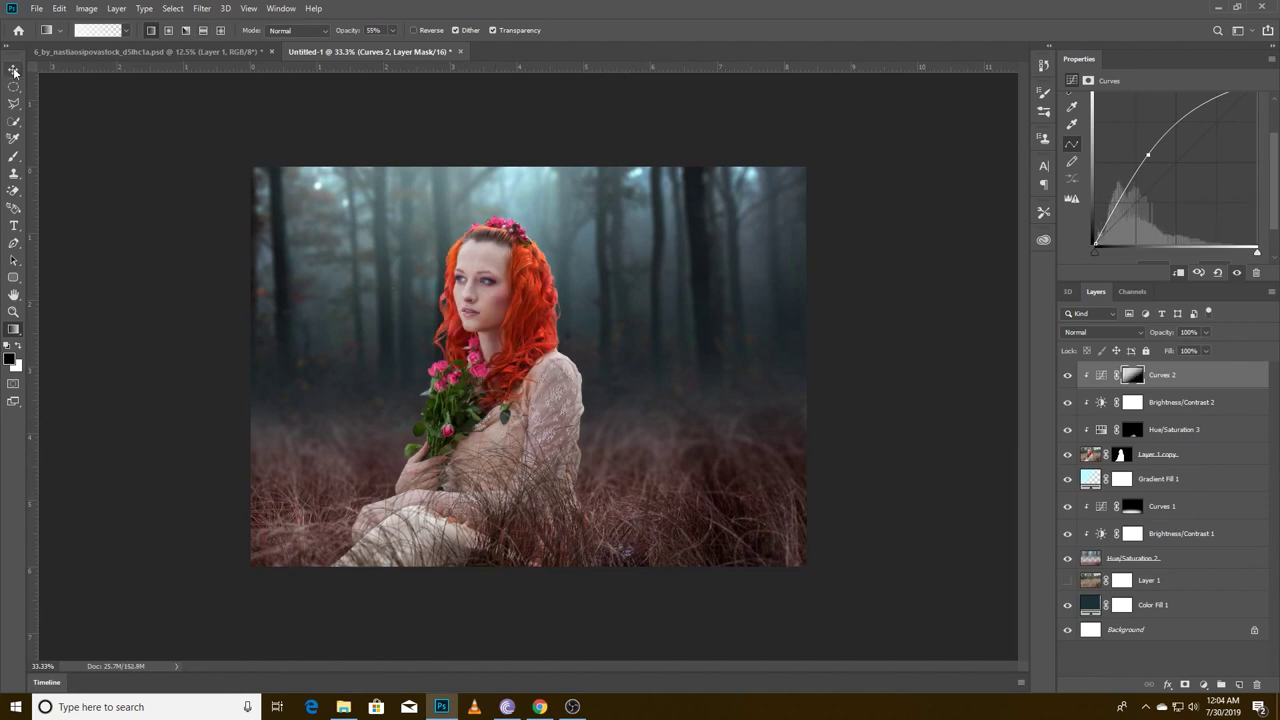
pyautogui.click(13, 69)
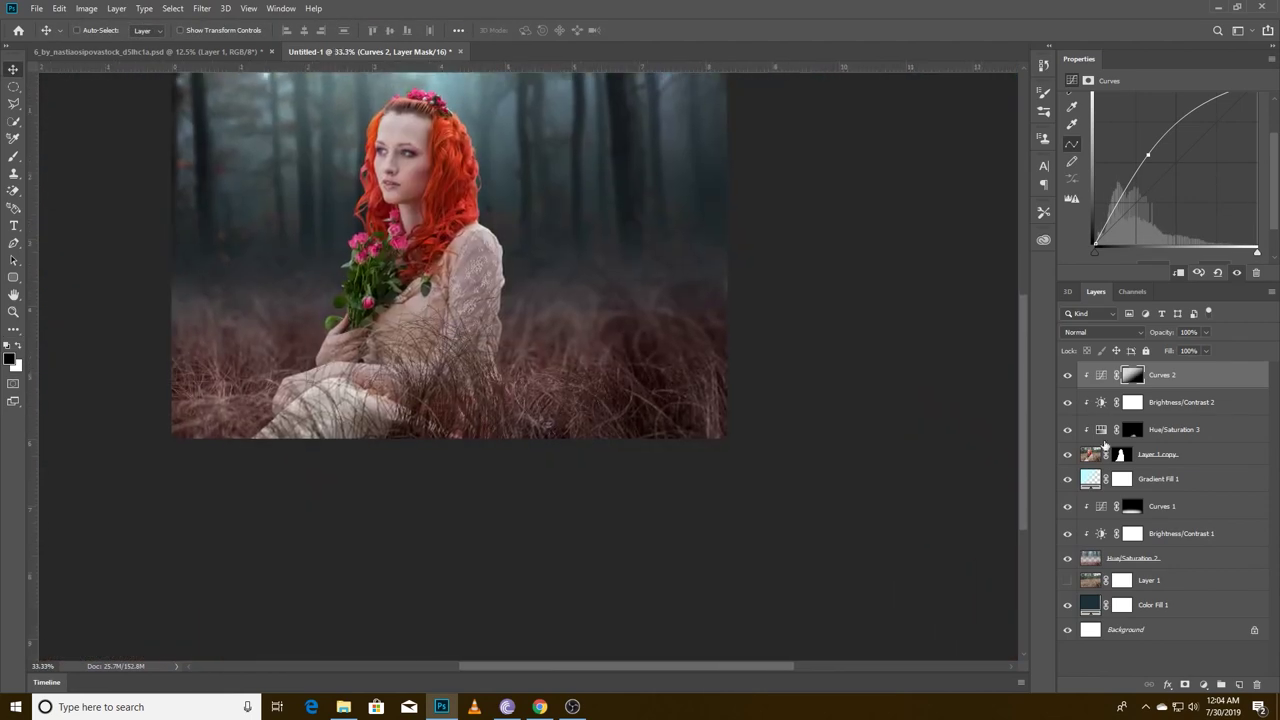
pyautogui.click(1238, 684)
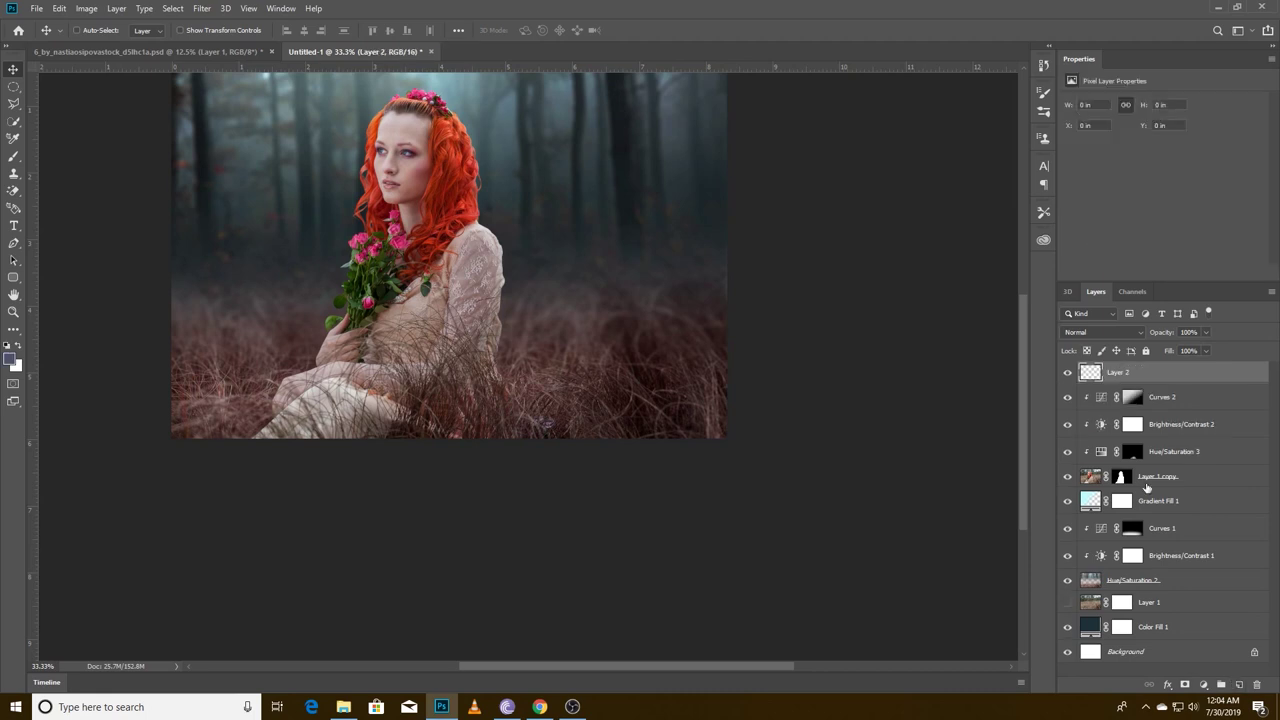
# Delete the empty Layer 2, add a brightening Curves 3 layer and invert its mask to black
pyautogui.click(1257, 684)
pyautogui.click(1203, 684)
pyautogui.click(1190, 491)
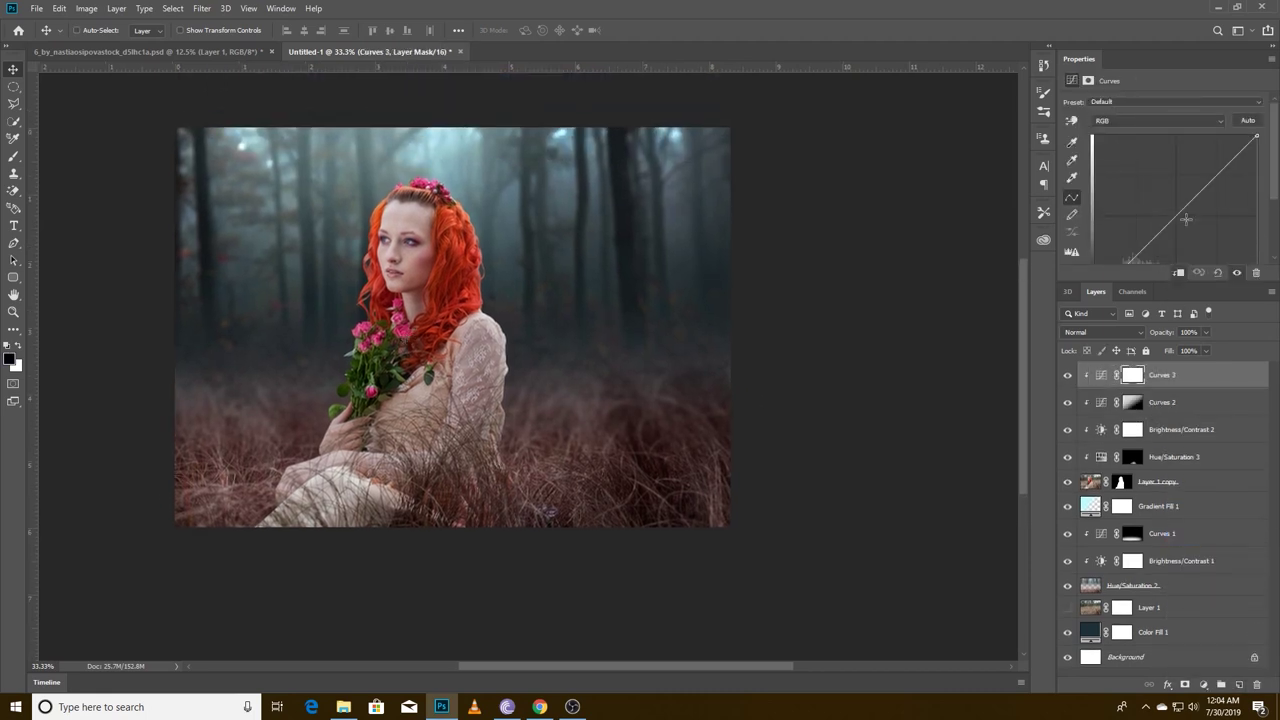
pyautogui.moveTo(1143, 234); pyautogui.dragTo(1168, 196)
pyautogui.hotkey('ctrl', 'i')
# Set up a soft brush enlarged to 250 and frame the whole woman
pyautogui.press('b')
pyautogui.click(83, 30)
pyautogui.click(434, 410)
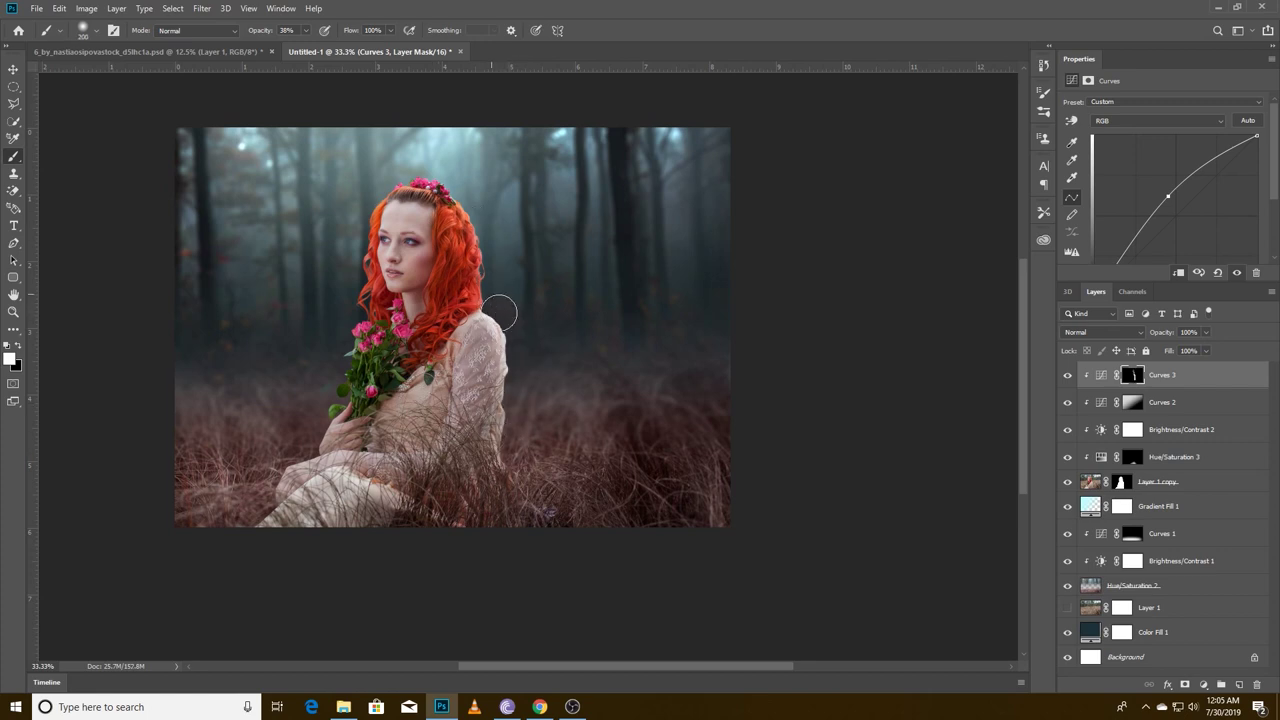
pyautogui.scroll(1, 477, 238)
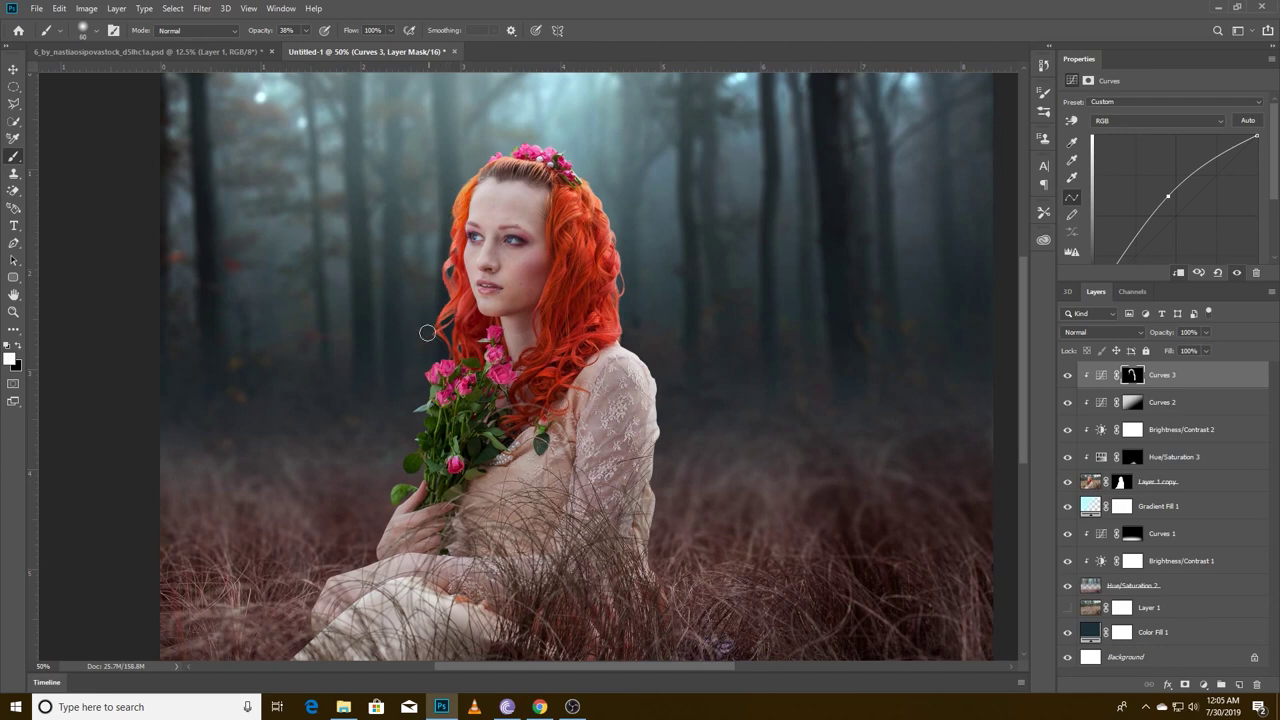
pyautogui.moveTo(625, 335); pyautogui.dragTo(508, 101)
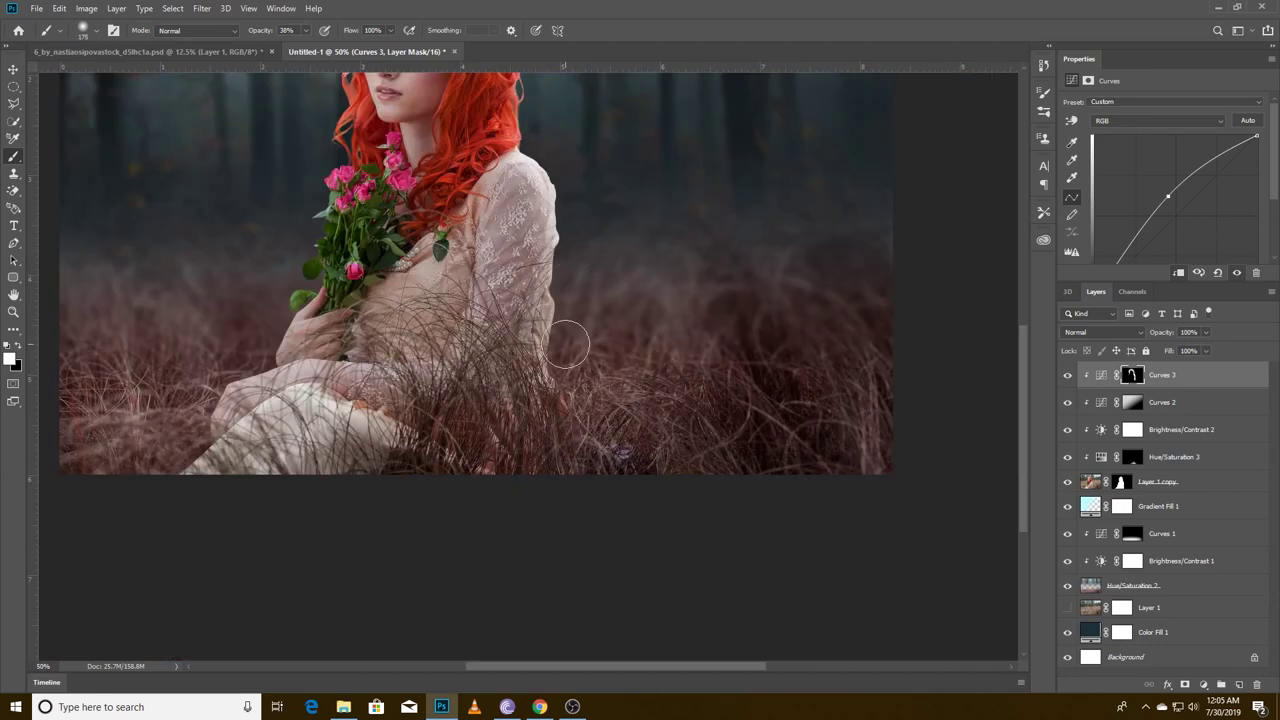
pyautogui.moveTo(300, 60); pyautogui.dragTo(400, 243)
pyautogui.press(']')
pyautogui.press(']')
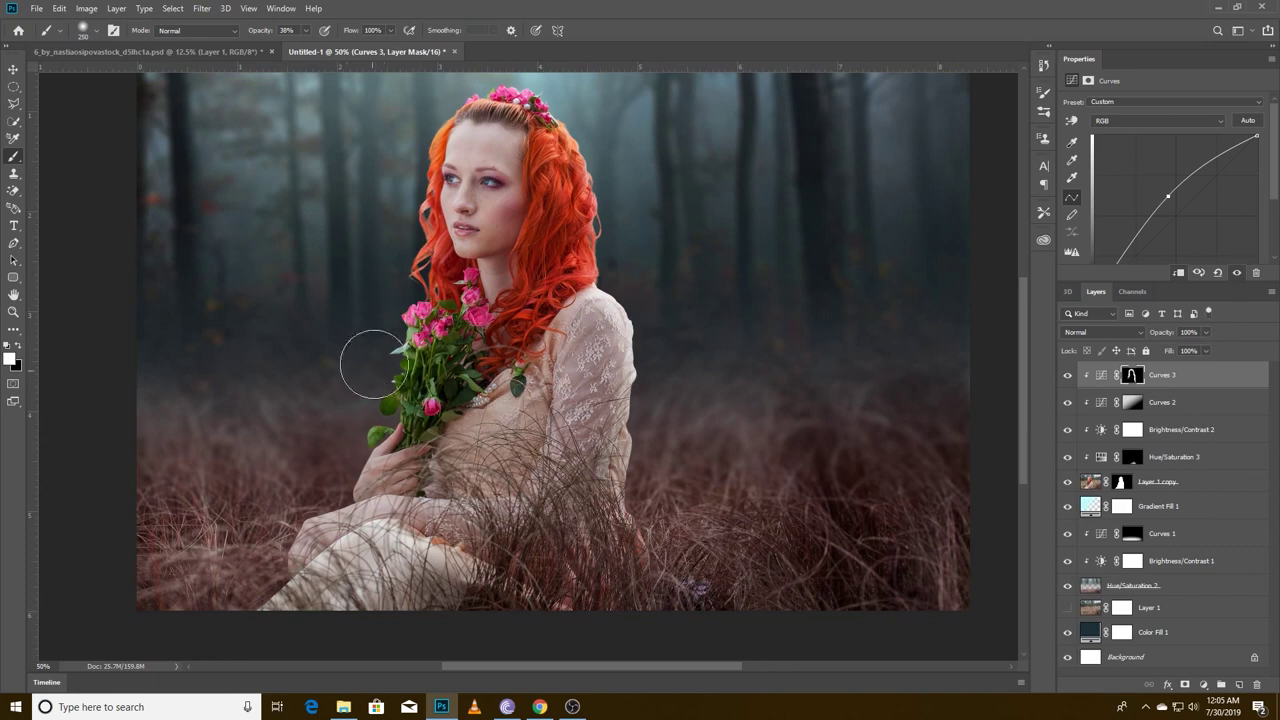
pyautogui.press(']')
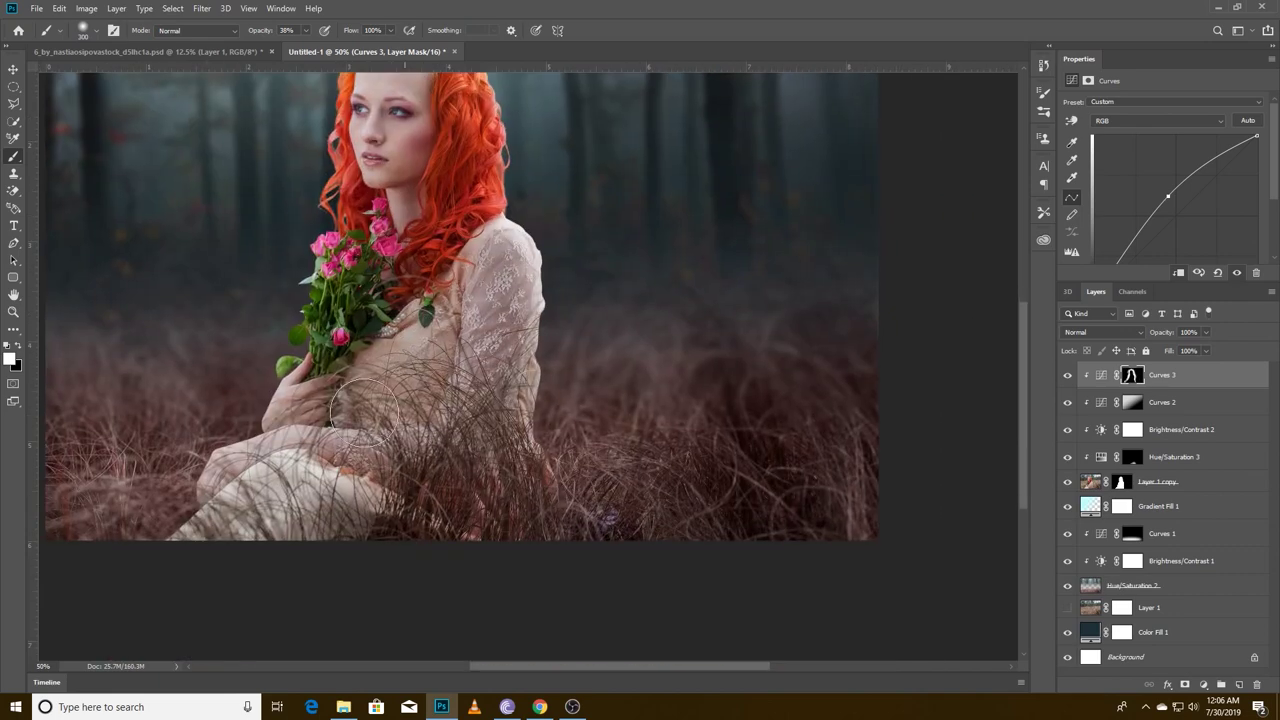
# Paint white on the Curves 3 mask at 26% opacity over the woman's head, shoulder and dress
pyautogui.moveTo(643, 480); pyautogui.dragTo(550, 410)
pyautogui.press('[')
pyautogui.press('[')
pyautogui.press('[')
pyautogui.moveTo(250, 32); pyautogui.dragTo(238, 32)
pyautogui.hotkey('ctrl', '+')
pyautogui.hotkey('ctrl', '+')
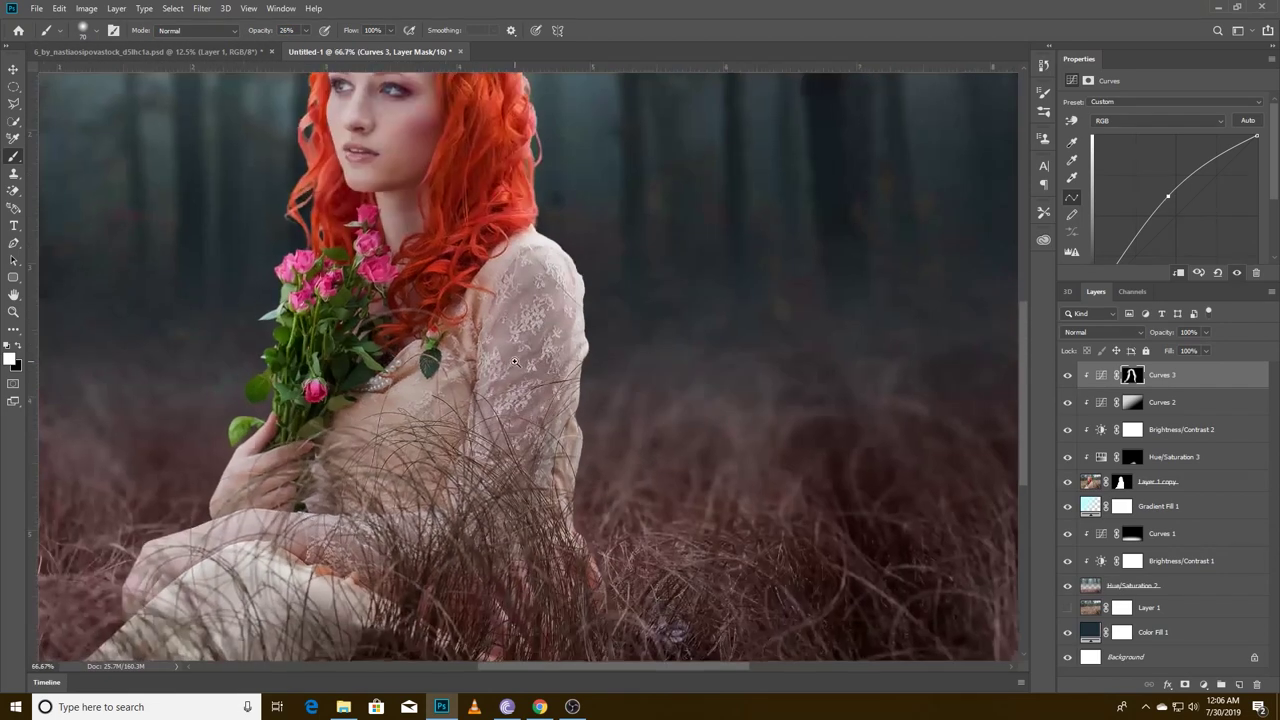
pyautogui.moveTo(500, 300); pyautogui.dragTo(623, 186)
pyautogui.press(']')
pyautogui.press(']')
pyautogui.press(']')
pyautogui.hotkey('ctrl', '-')
pyautogui.hotkey('ctrl', '-')
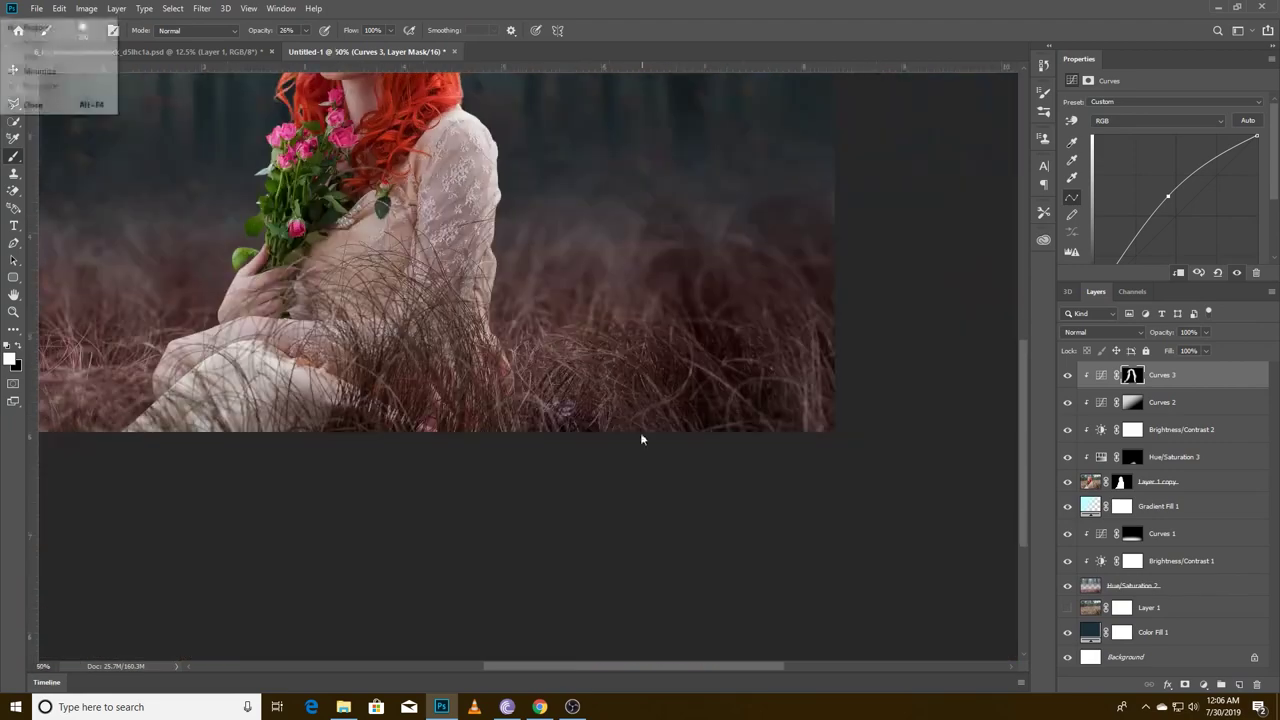
pyautogui.hotkey('ctrl', '-')
# Toggle Curves 3 off and on to compare, then view its mask settings
pyautogui.click(1068, 375)
pyautogui.click(1068, 375)
pyautogui.click(1132, 375)
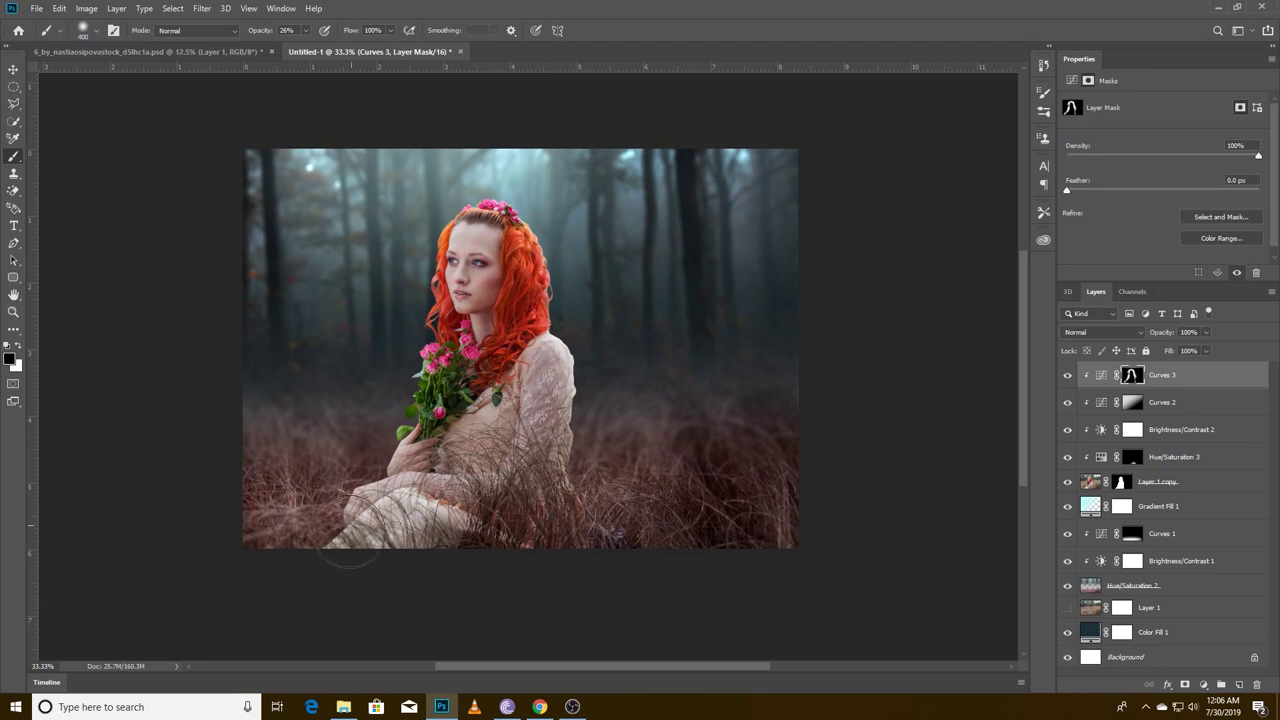
# Add a Color Balance 1 layer with the midtones shifted slightly toward blue
pyautogui.press('v')
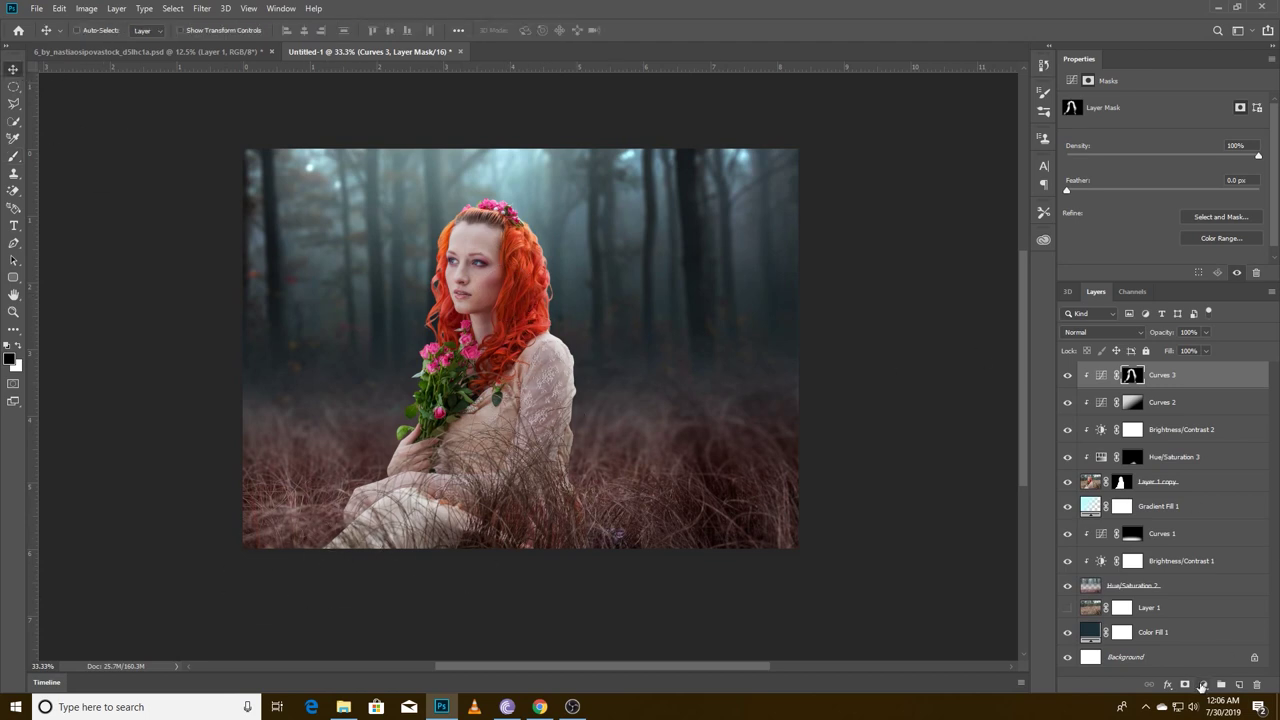
pyautogui.click(1200, 684)
pyautogui.click(1200, 568)
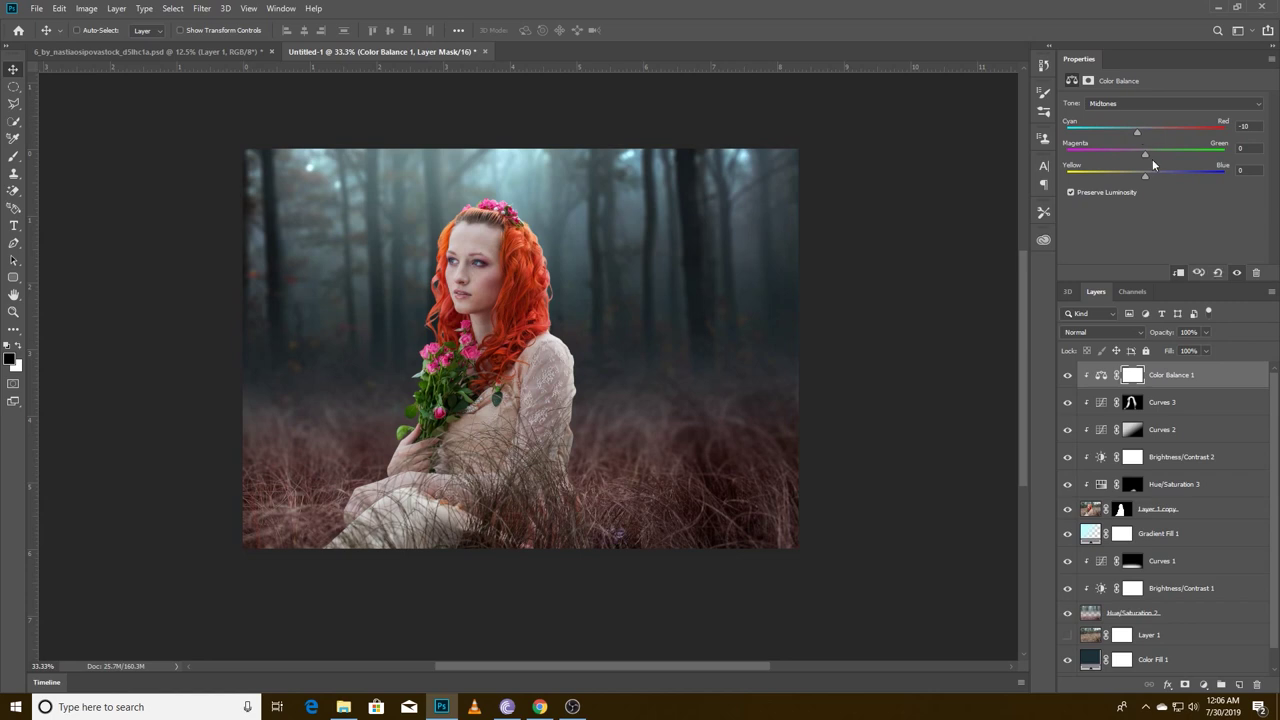
pyautogui.moveTo(1144, 176); pyautogui.dragTo(1148, 135)
# Set the highlights' red shift to +3 and add a new Layer 2 in Soft Light mode
pyautogui.keyDown('ctrl'); pyautogui.click(497, 261); pyautogui.keyUp('ctrl')
pyautogui.keyDown('ctrl'); pyautogui.keyDown('alt'); pyautogui.click(497, 261); pyautogui.keyUp('alt'); pyautogui.keyUp('ctrl')
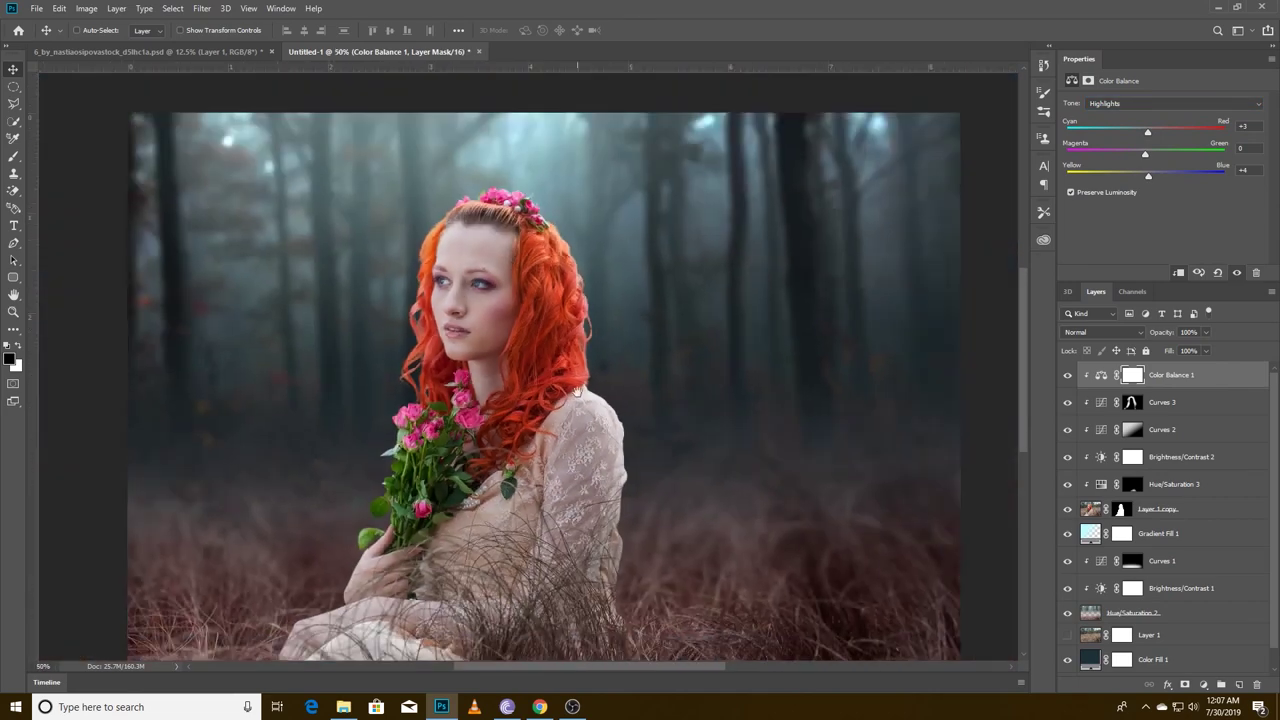
pyautogui.click(1239, 684)
pyautogui.hotkey('shift', 'alt', 'f')
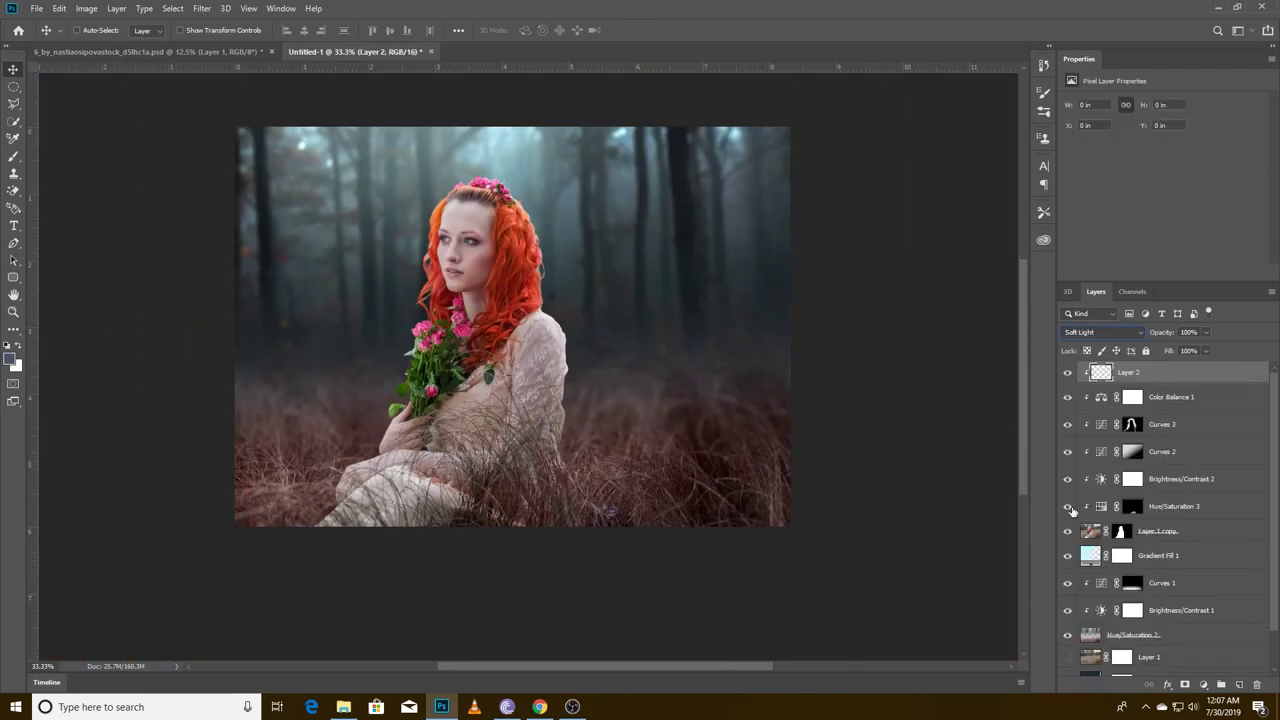
# Fill Layer 2 with 50% Gray
pyautogui.hotkey('shift', 'F5')
pyautogui.click(645, 186)
pyautogui.click(625, 302)
pyautogui.click(722, 187)
# Dodge the lower-middle grass with a 400 px brush at 22% exposure
pyautogui.press('o')
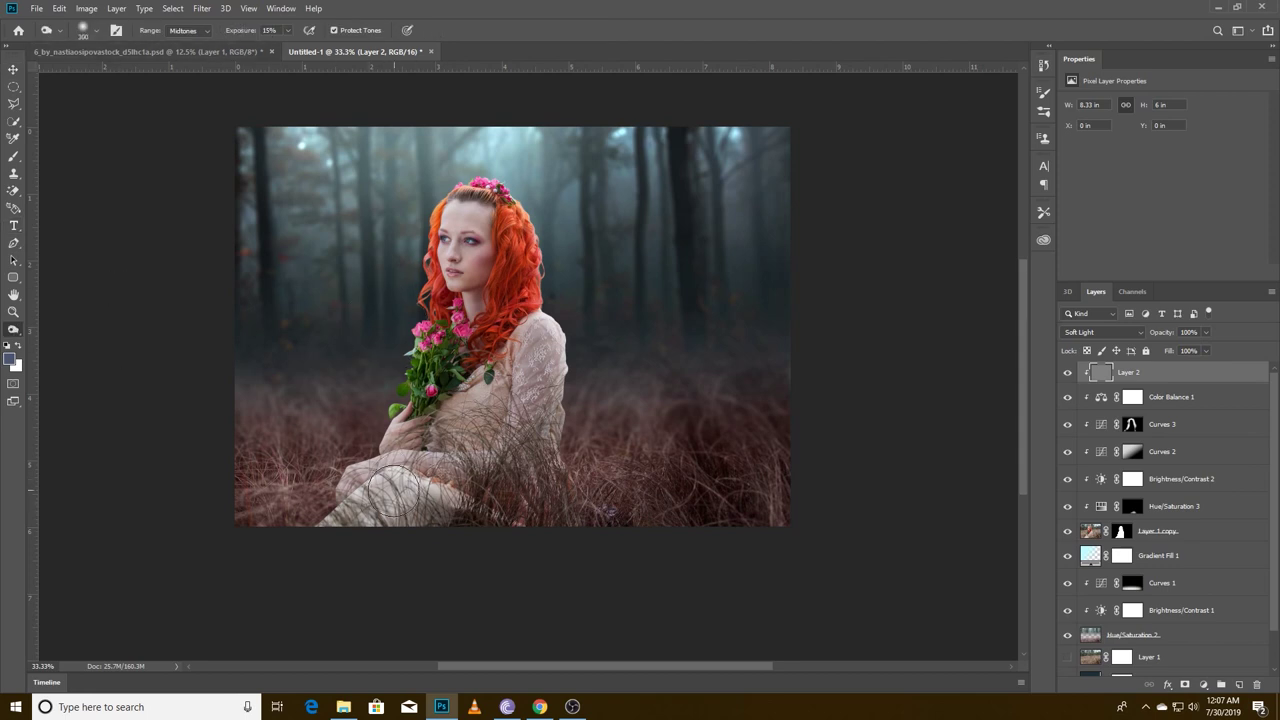
pyautogui.press(']')
pyautogui.press('2')
pyautogui.press('2')
pyautogui.moveTo(496, 510)
pyautogui.mouseDown()
pyautogui.moveTo(443, 508)
pyautogui.moveTo(529, 482)
pyautogui.mouseUp()
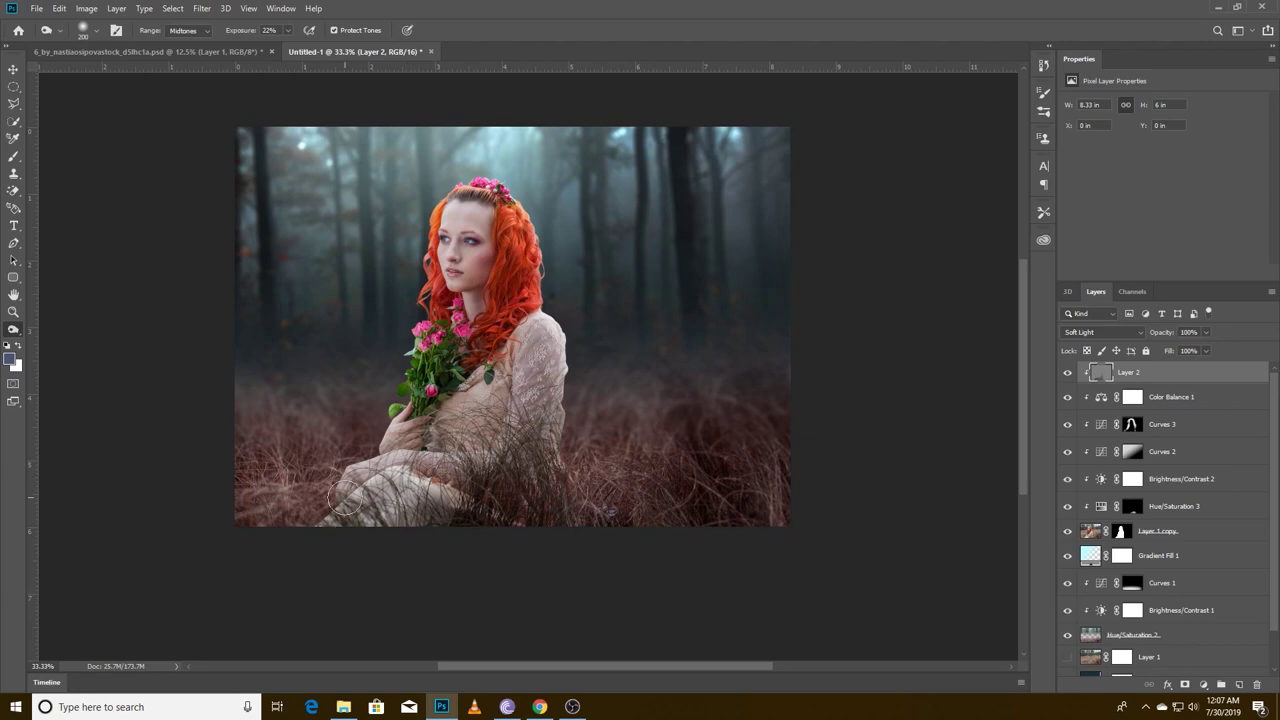
pyautogui.scroll(1, 574, 425)
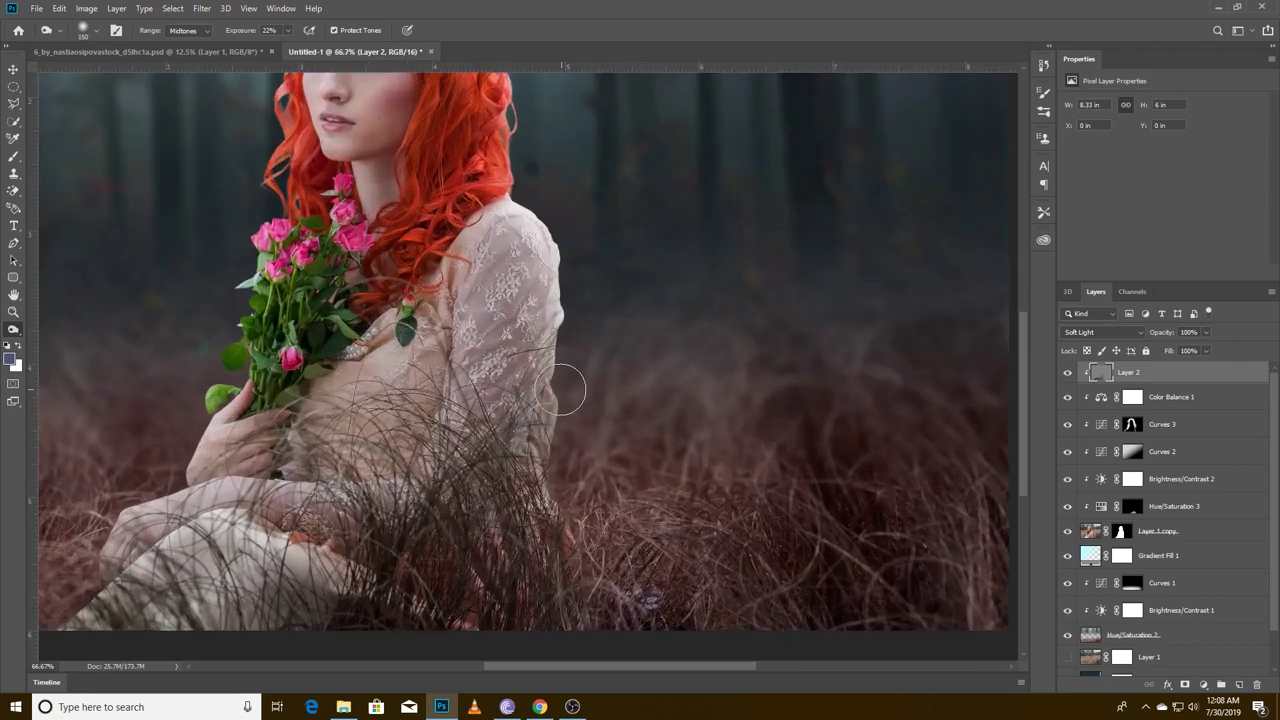
pyautogui.scroll(1, 549, 524)
pyautogui.scroll(-2, 209, 470)
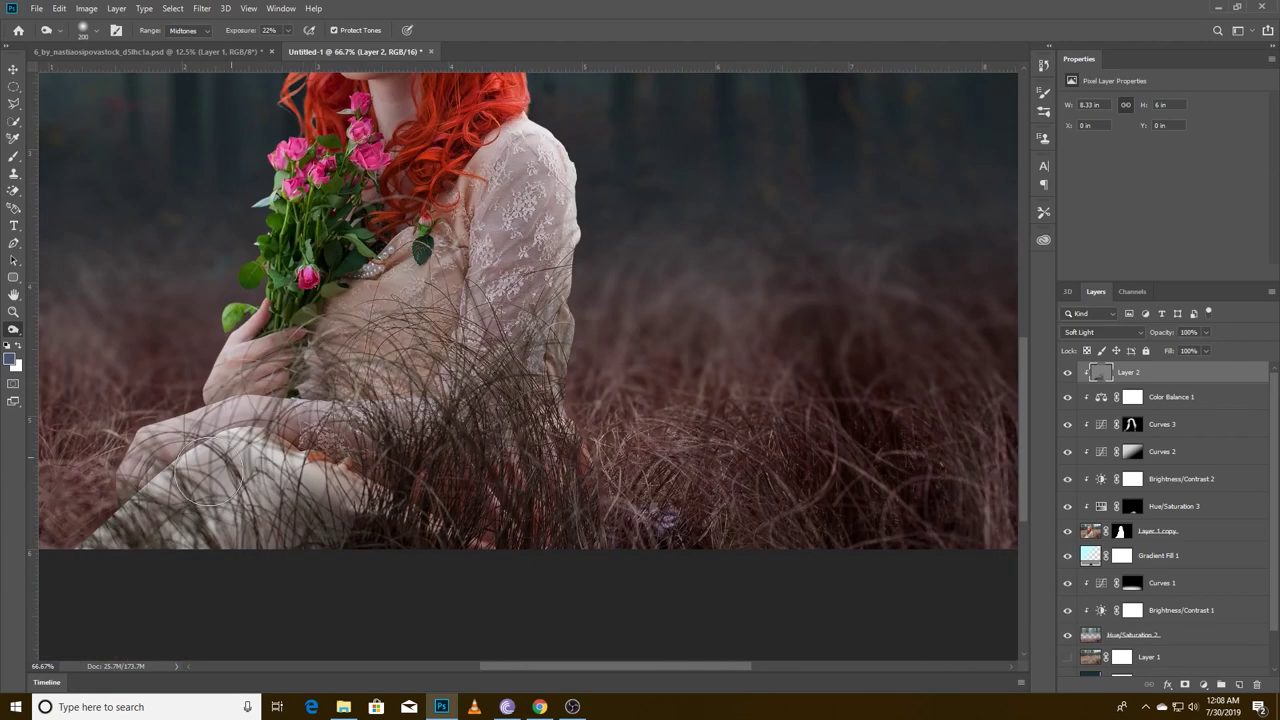
pyautogui.scroll(-2, 343, 417)
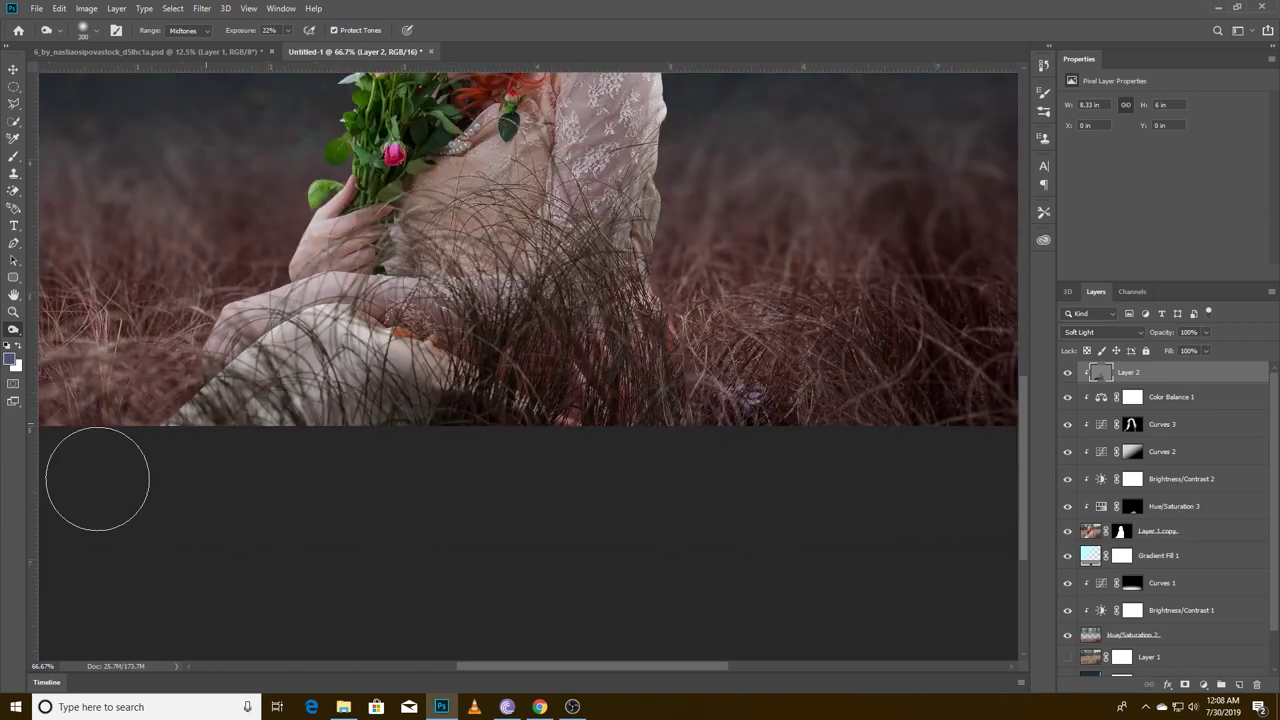
pyautogui.scroll(2, 418, 366)
pyautogui.hscroll(1, 418, 366)
pyautogui.scroll(1, 418, 366)
pyautogui.hscroll(1, 418, 366)
pyautogui.moveTo(344, 498)
pyautogui.mouseDown()
pyautogui.moveTo(420, 500)
pyautogui.moveTo(440, 548)
pyautogui.mouseUp()
# Dodge the woman's hair, face and roses at 15% exposure, varying the brush size
pyautogui.press('[')
pyautogui.press('[')
pyautogui.press('[')
pyautogui.press('1')
pyautogui.press('5')
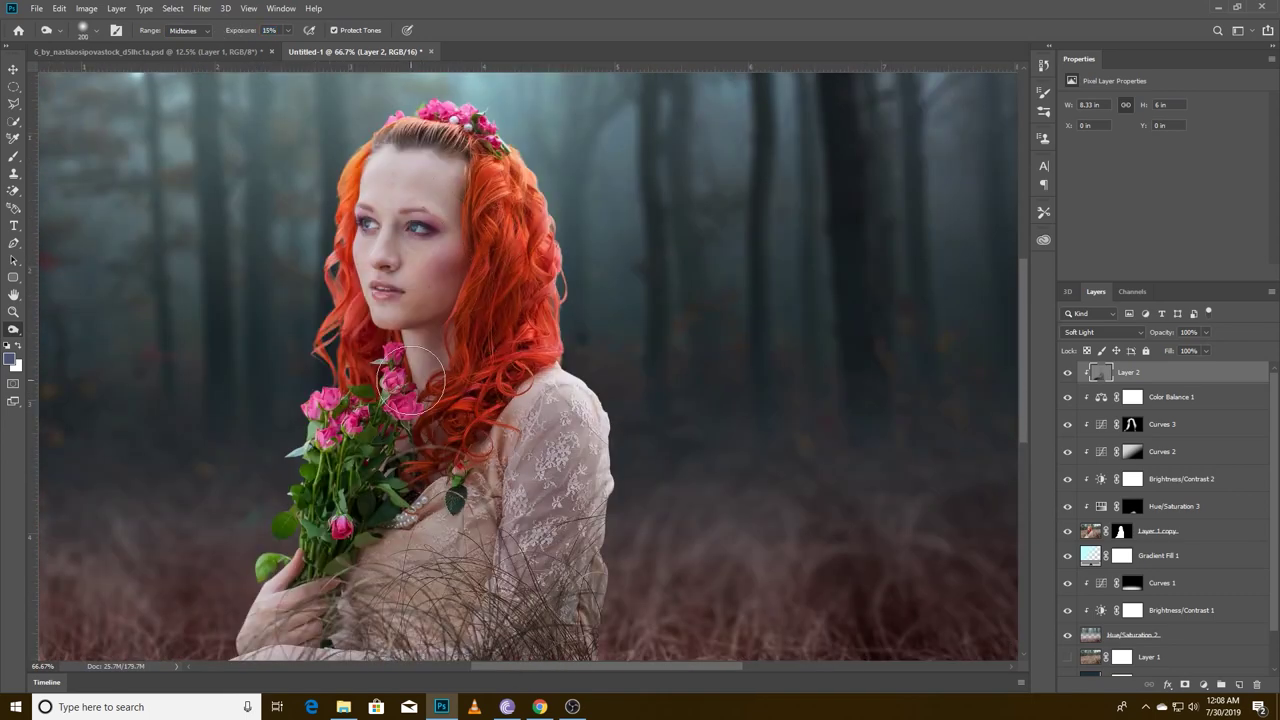
pyautogui.scroll(-3, 390, 410)
pyautogui.scroll(-1, 380, 470)
pyautogui.press(']')
pyautogui.scroll(2, 341, 504)
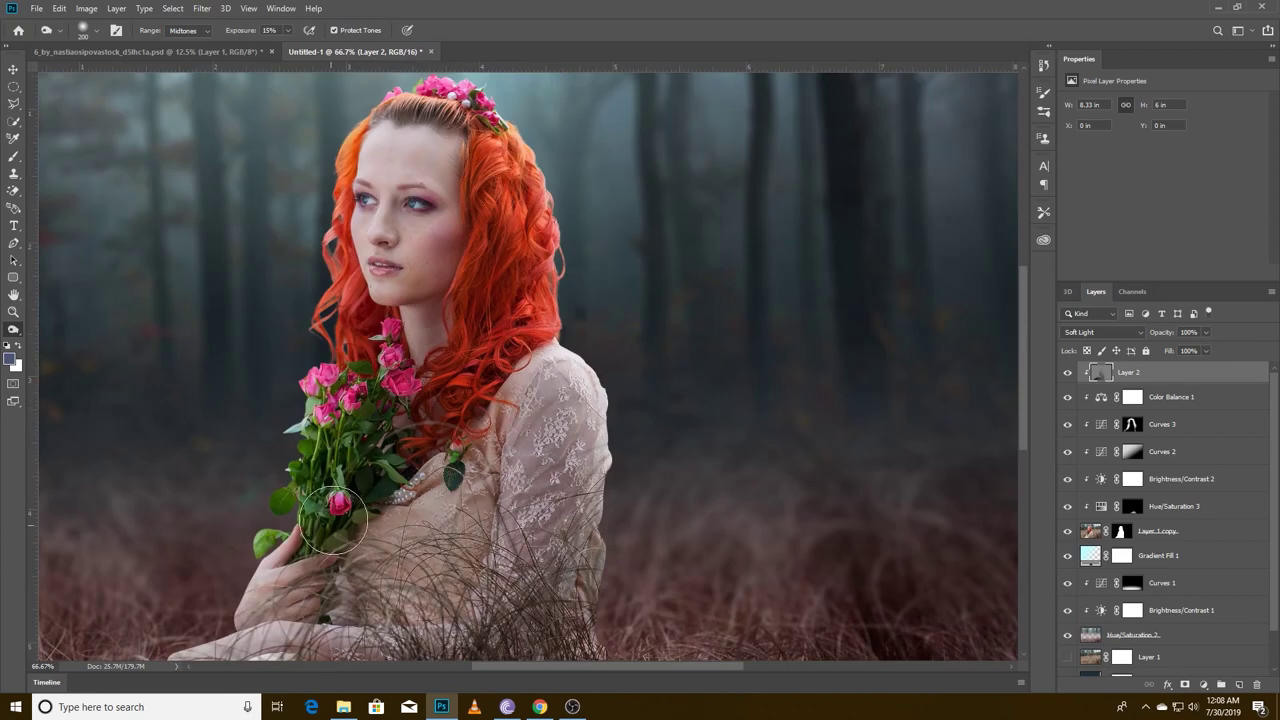
pyautogui.scroll(2, 388, 428)
pyautogui.press('[')
pyautogui.press('[')
pyautogui.press(']')
pyautogui.scroll(-1, 451, 415)
pyautogui.scroll(-2, 453, 420)
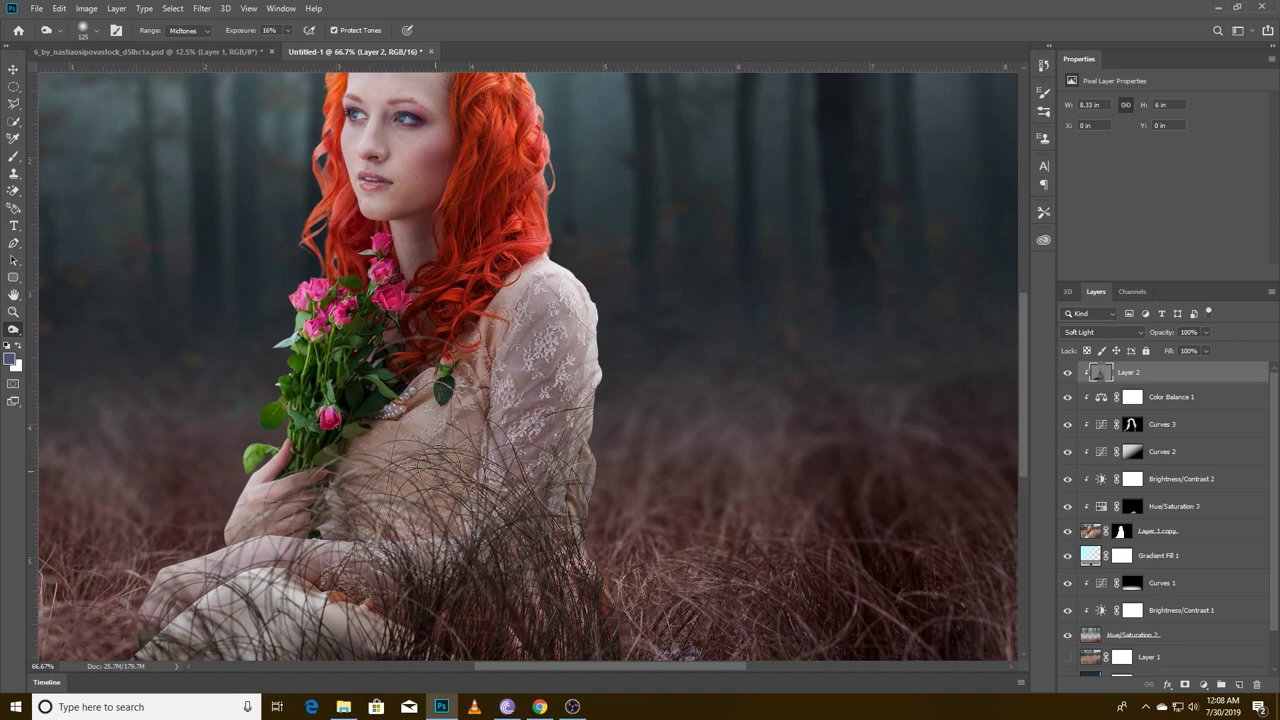
pyautogui.rightClick(13, 329)
# Burn shadows on the woman's dress, grass and face with the Burn tool, then hide Layer 2 to compare
pyautogui.click(90, 578)
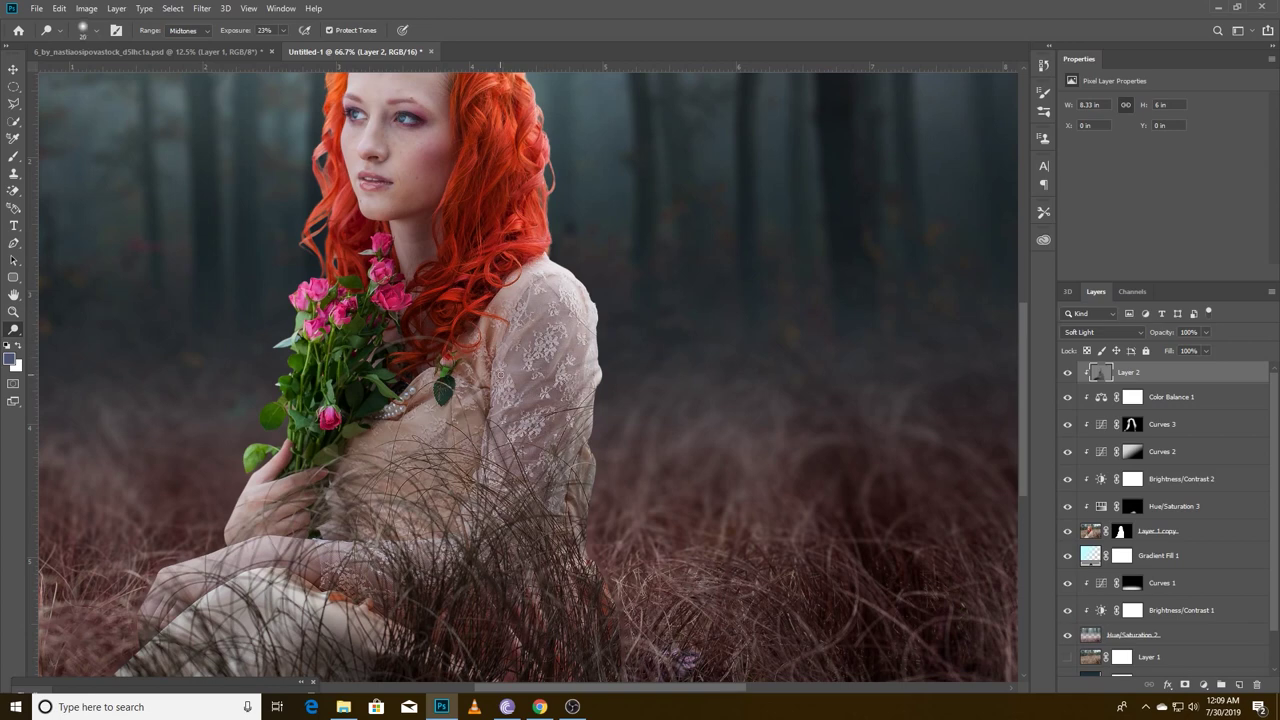
pyautogui.moveTo(553, 396); pyautogui.dragTo(578, 296)
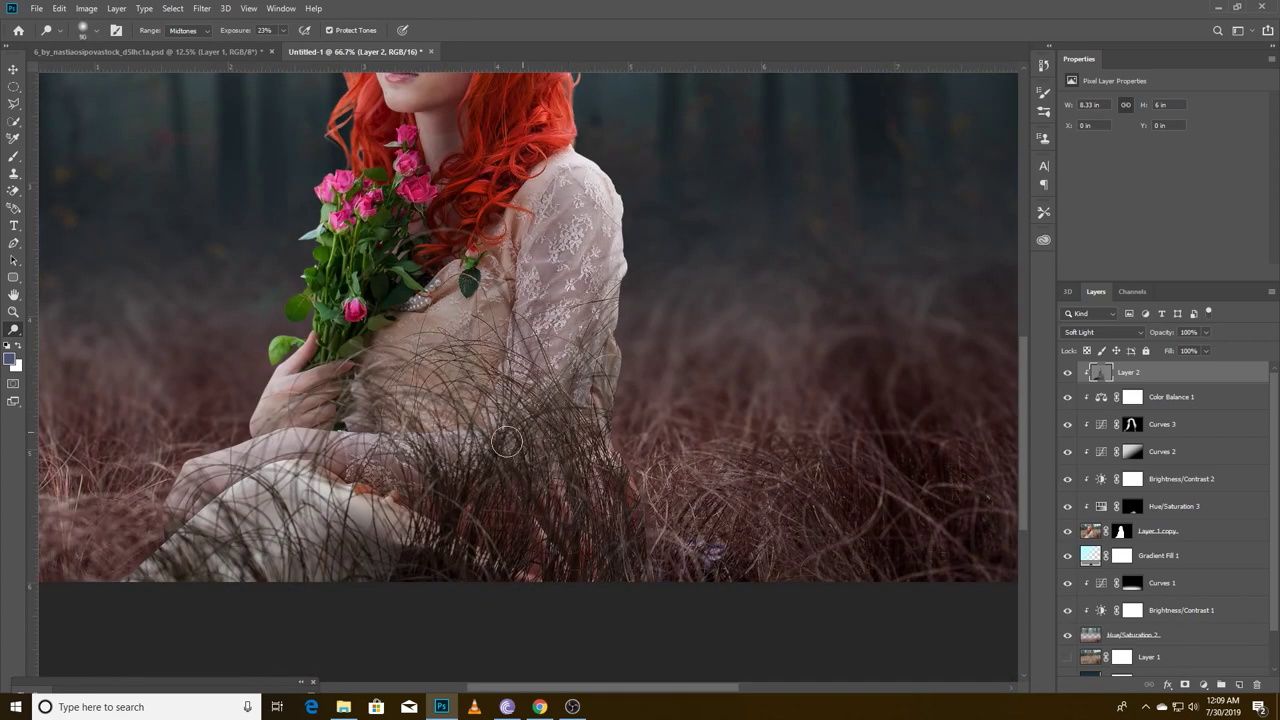
pyautogui.moveTo(610, 206); pyautogui.dragTo(590, 316)
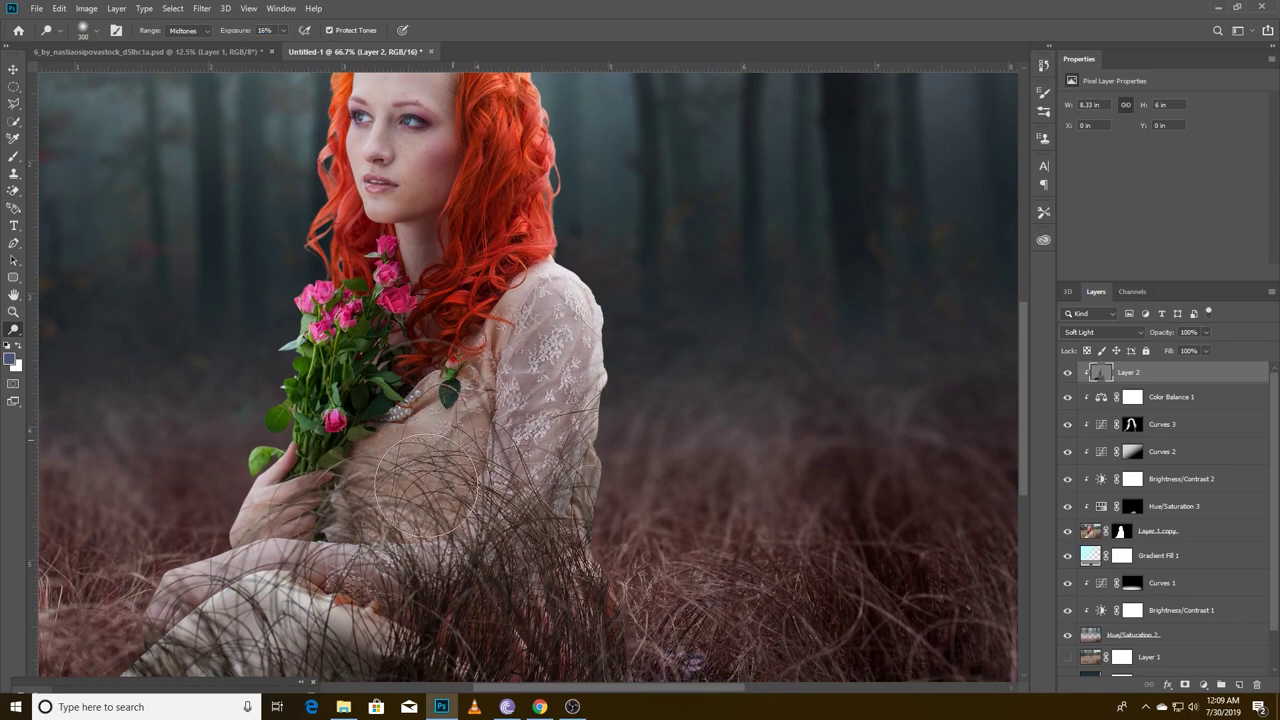
pyautogui.scroll(2, 368, 90)
pyautogui.press('[')
pyautogui.press('[')
pyautogui.press('[')
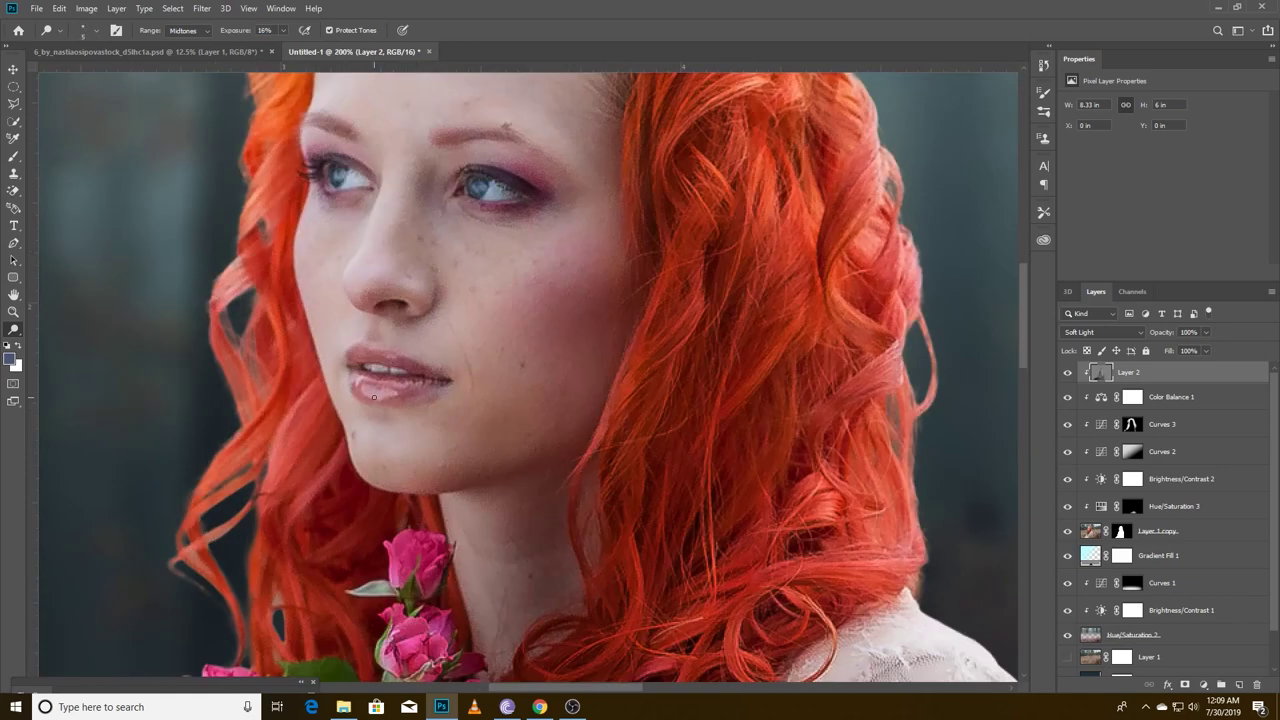
pyautogui.scroll(3, 557, 371)
pyautogui.press(']')
pyautogui.press(']')
pyautogui.press(']')
pyautogui.scroll(3, 506, 320)
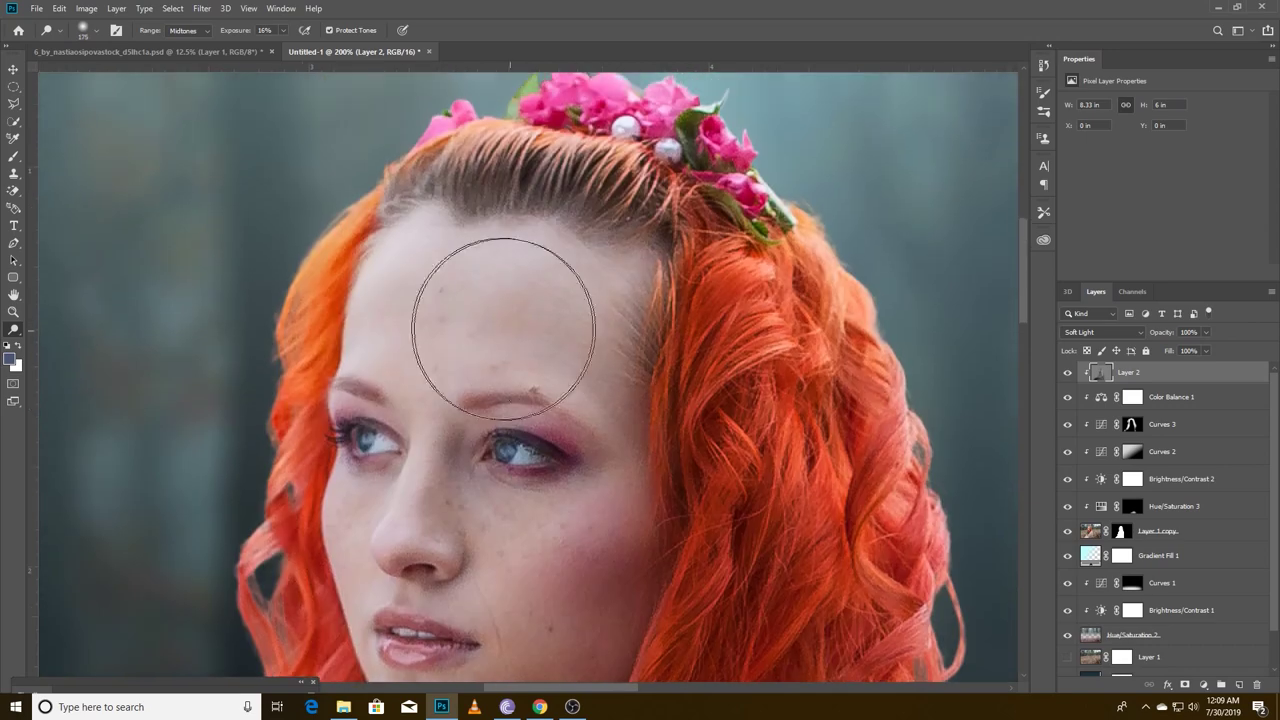
pyautogui.scroll(-5, 506, 320)
pyautogui.click(1067, 372)
# Show Layer 2 again, set the Eraser to 31% opacity, switch to Move and recheck before/after
pyautogui.click(1067, 372)
pyautogui.press('e')
pyautogui.hotkey('shift', 'e')
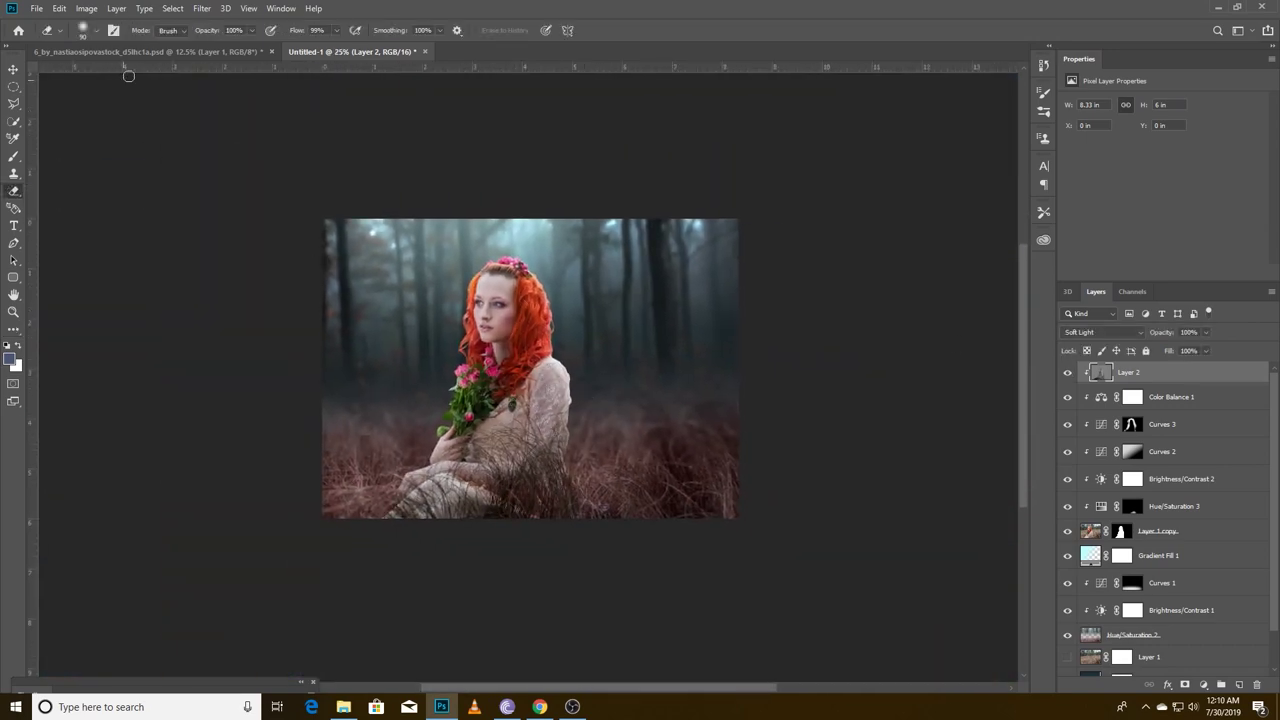
pyautogui.write('31')
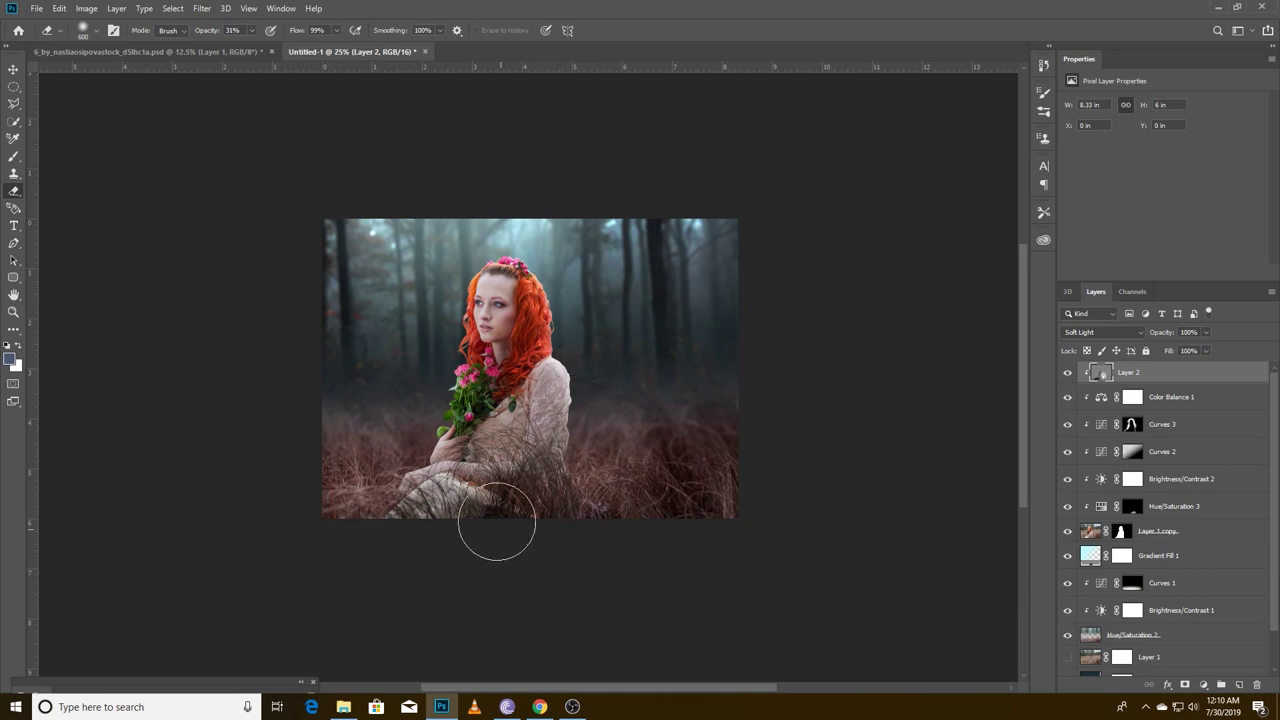
pyautogui.write('v')
pyautogui.hotkey('ctrl', '+')
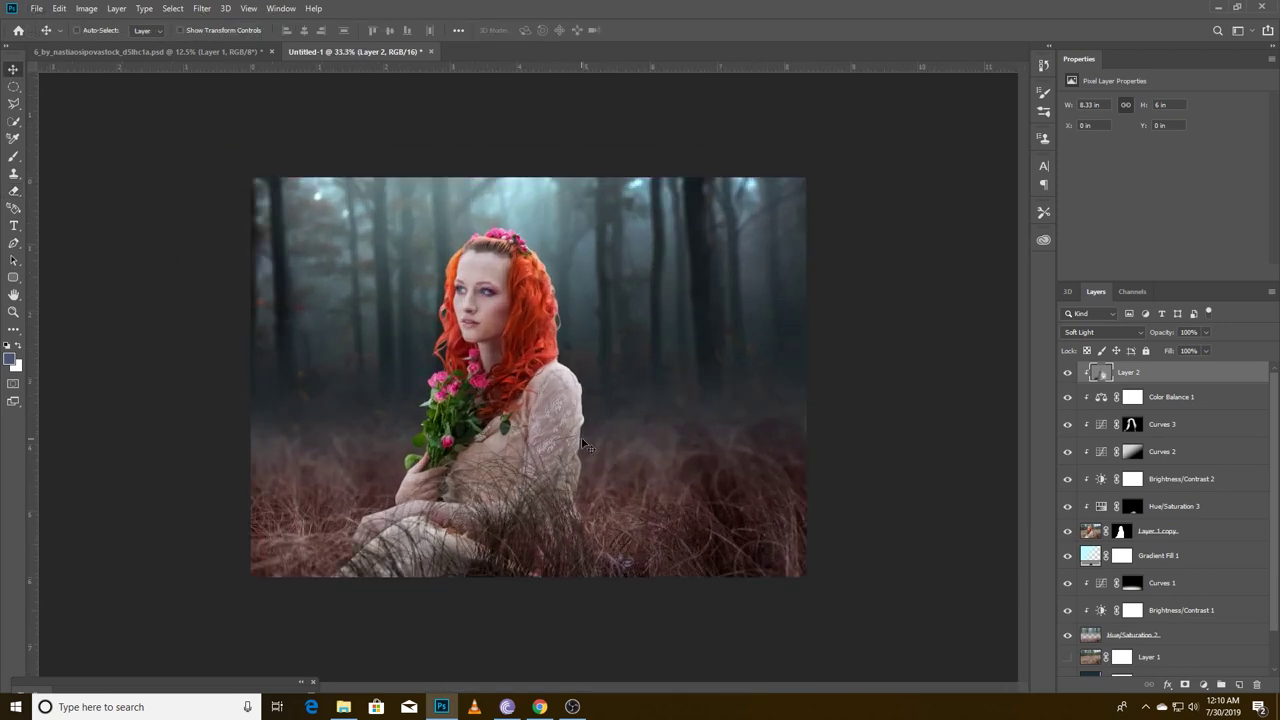
pyautogui.scroll(5, 586, 445)
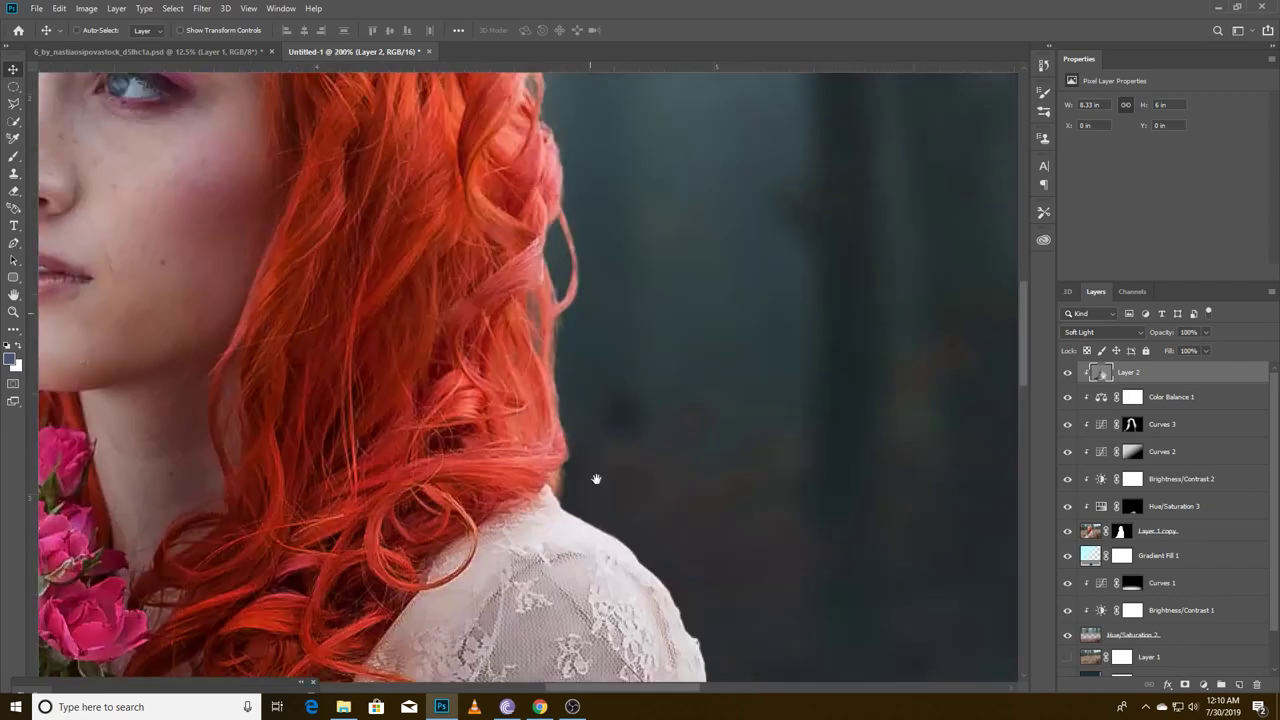
pyautogui.scroll(-5, 537, 449)
pyautogui.click(1066, 373)
pyautogui.click(1066, 373)
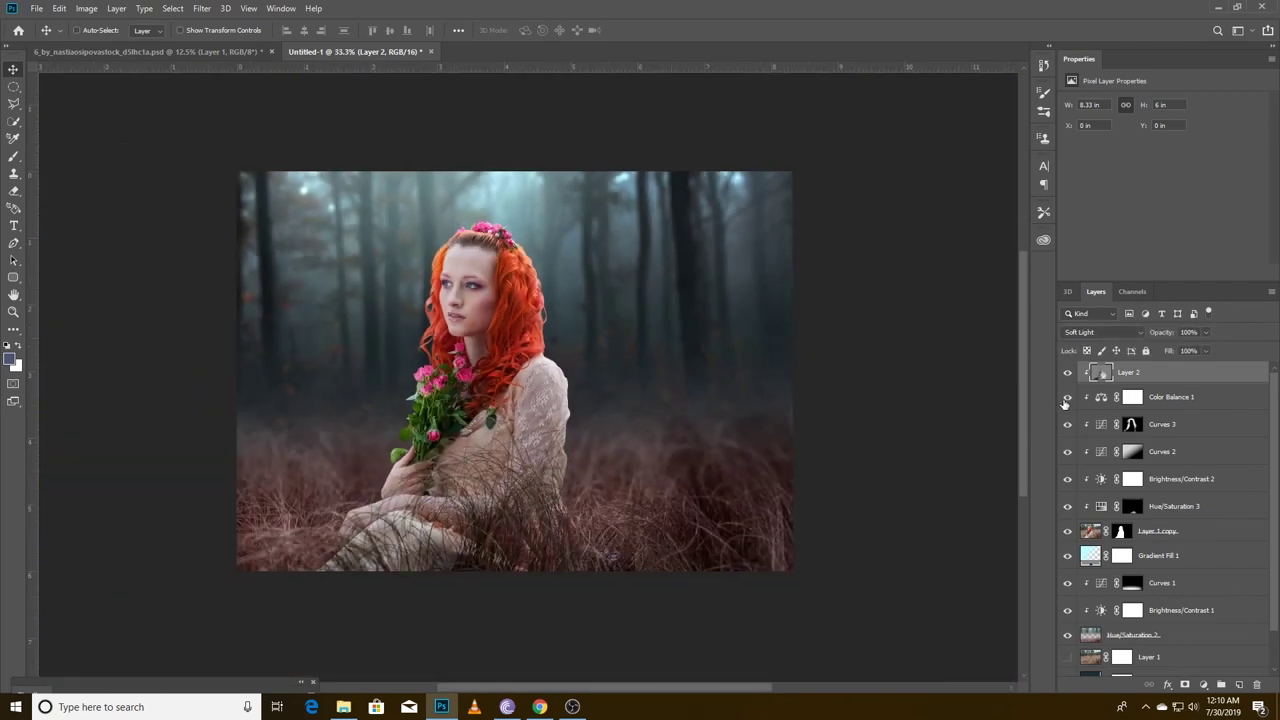
# Toggle Curves 3 to check its effect and target its mask with the brush
pyautogui.click(1067, 426)
pyautogui.click(1067, 426)
pyautogui.click(1130, 425)
pyautogui.press('b')
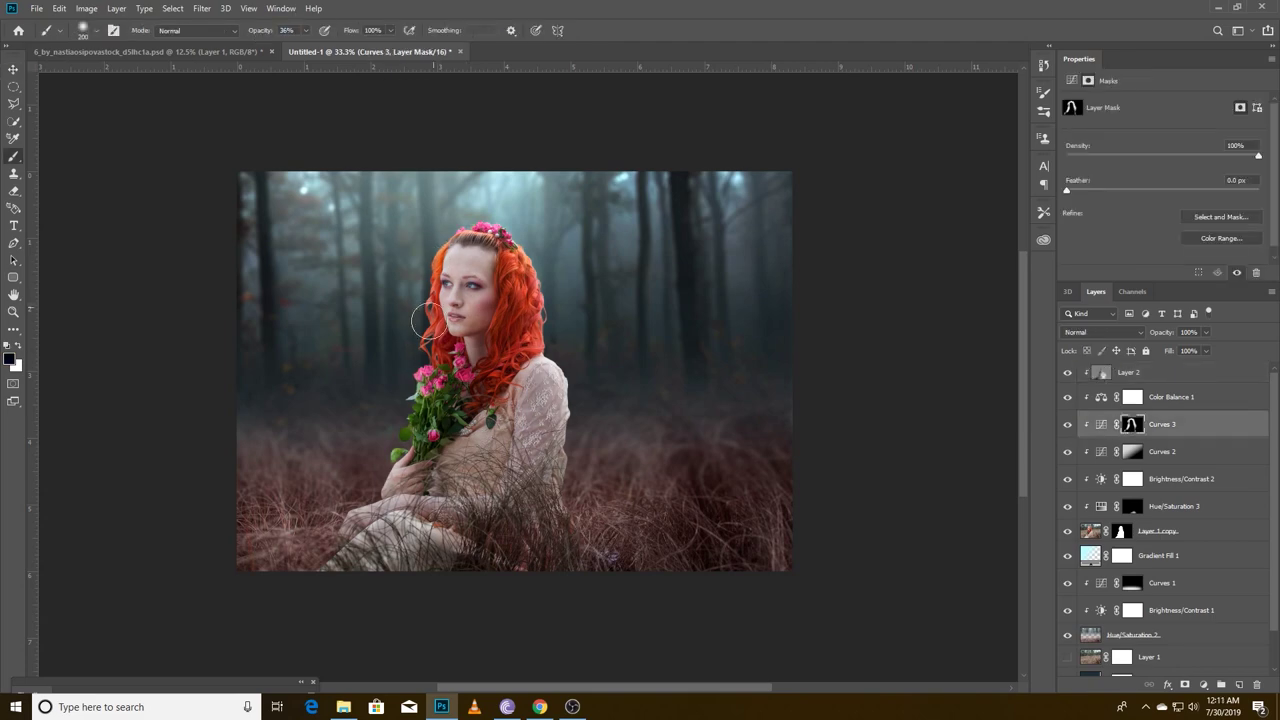
pyautogui.scroll(3, 446, 298)
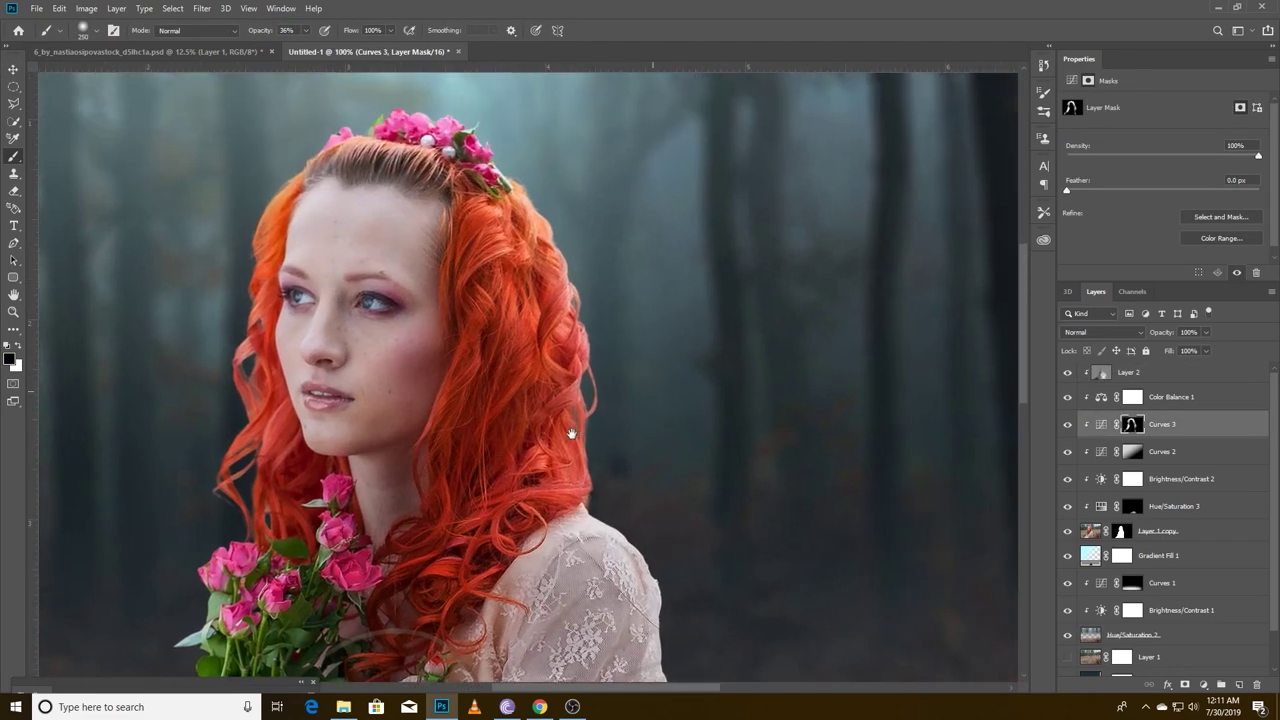
# Paint black at 100% opacity with a fine brush on Layer 1 copy's mask over the stray hair strand
pyautogui.click(1121, 531)
pyautogui.press('0')
pyautogui.scroll(3, 583, 392)
pyautogui.press('[')
pyautogui.press('[')
pyautogui.press('[')
pyautogui.moveTo(562, 343); pyautogui.dragTo(563, 489)
pyautogui.press('F5')
pyautogui.press('F5')
pyautogui.scroll(-2, 620, 430)
pyautogui.scroll(-3, 651, 366)
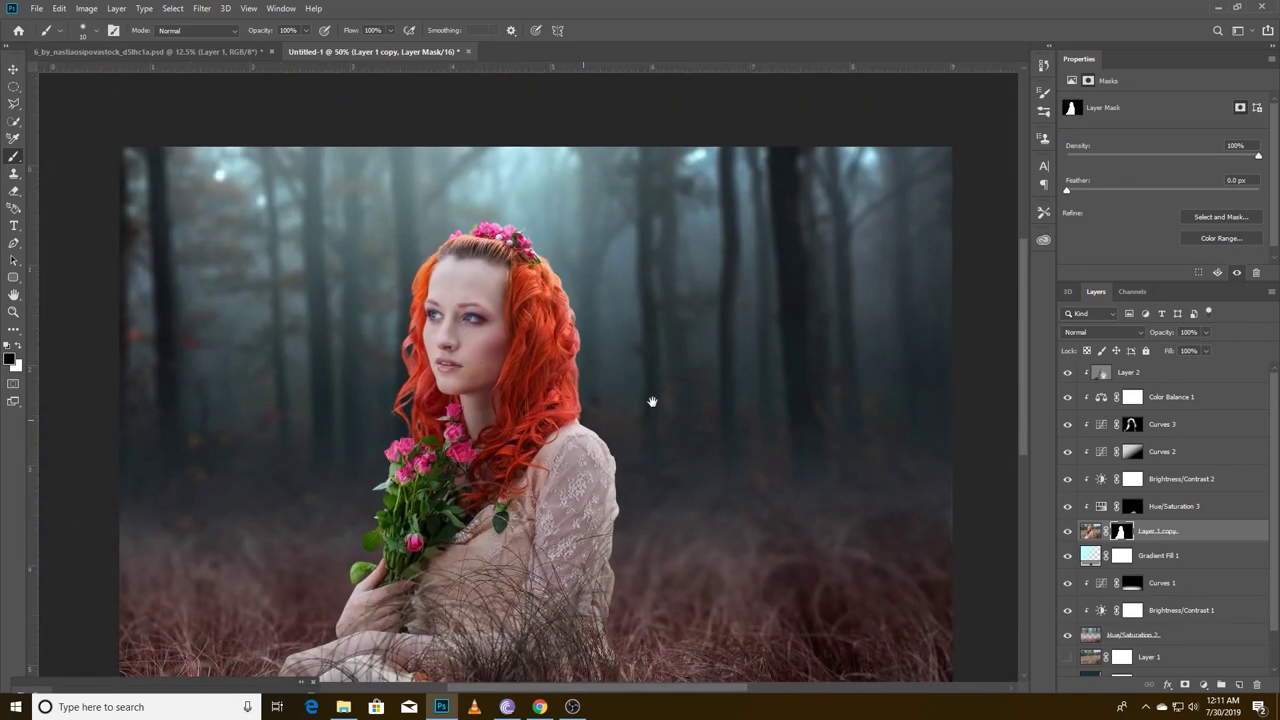
pyautogui.press('v')
pyautogui.moveTo(732, 370); pyautogui.dragTo(561, 298)
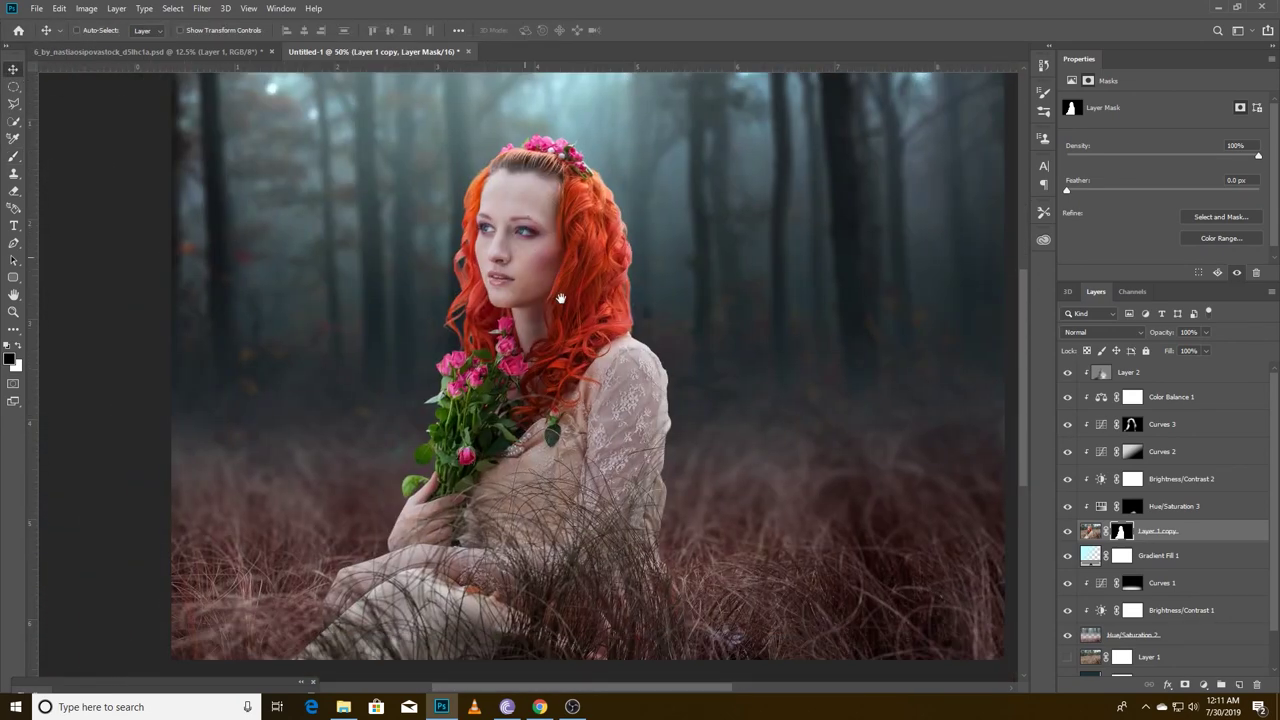
pyautogui.scroll(-1, 561, 298)
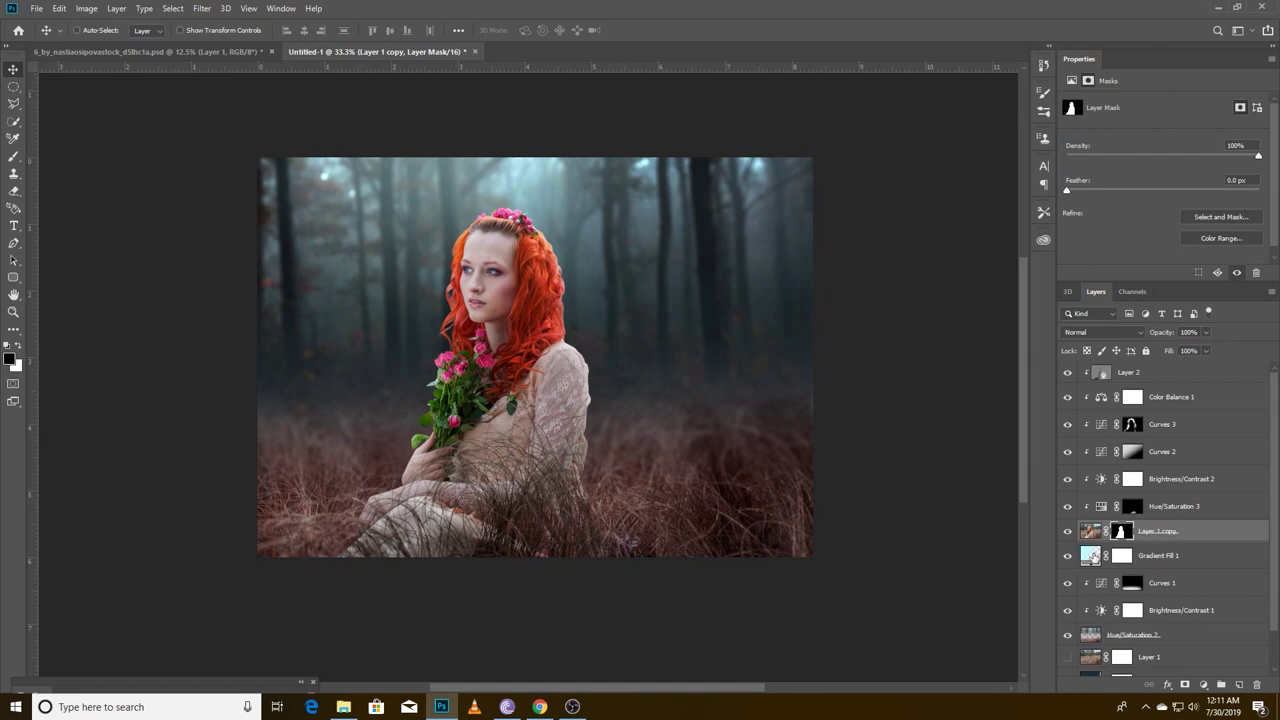
# Recolour Gradient Fill 1 orange, move it to the upper-left forest and lower its opacity to about 40%
pyautogui.doubleClick(1091, 556)
pyautogui.click(817, 183)
pyautogui.doubleClick(683, 354)
pyautogui.moveTo(1054, 430); pyautogui.dragTo(1054, 495)
pyautogui.moveTo(948, 346); pyautogui.dragTo(977, 343)
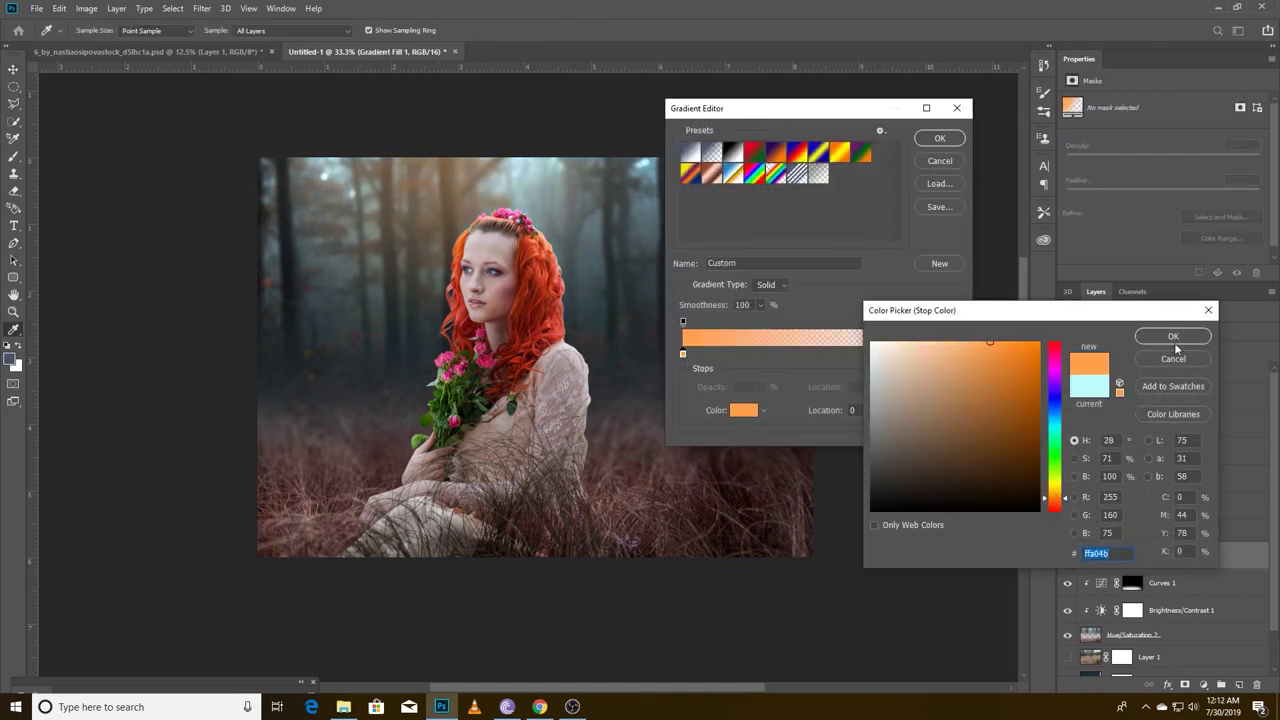
pyautogui.click(1173, 336)
pyautogui.click(940, 138)
pyautogui.moveTo(446, 218); pyautogui.dragTo(437, 192)
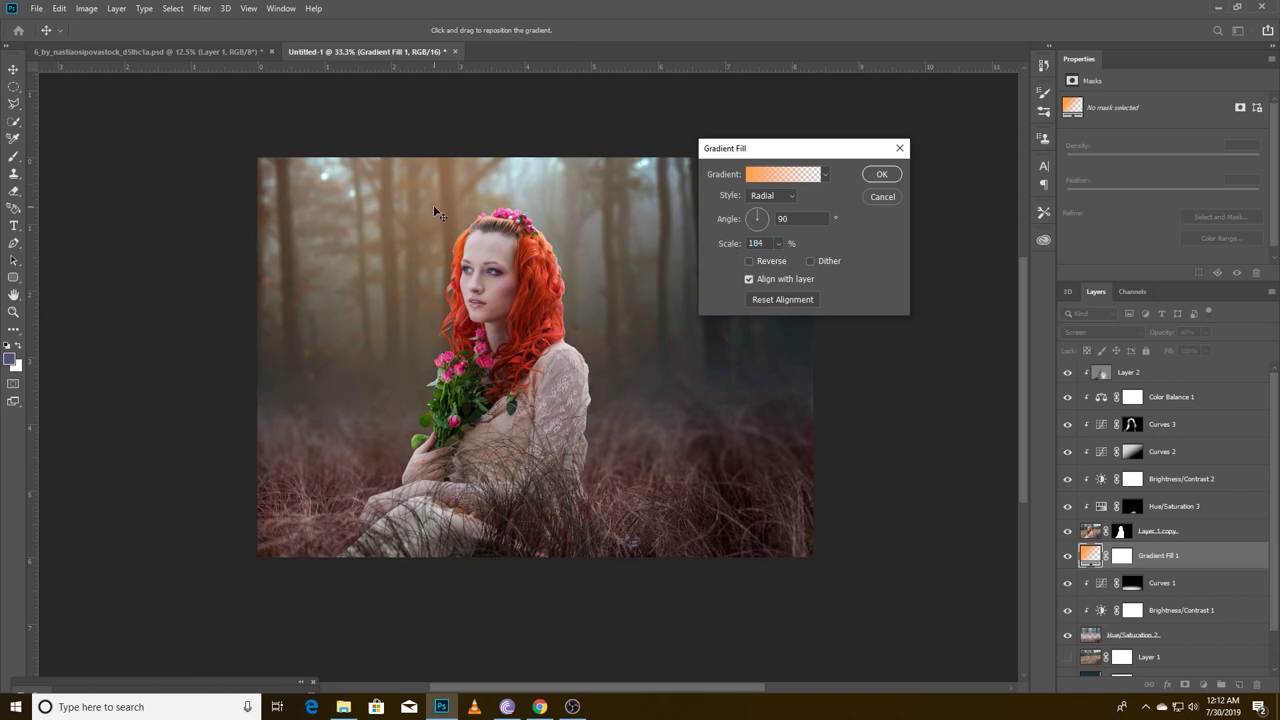
pyautogui.press('Return')
pyautogui.moveTo(1163, 332); pyautogui.dragTo(1076, 342)
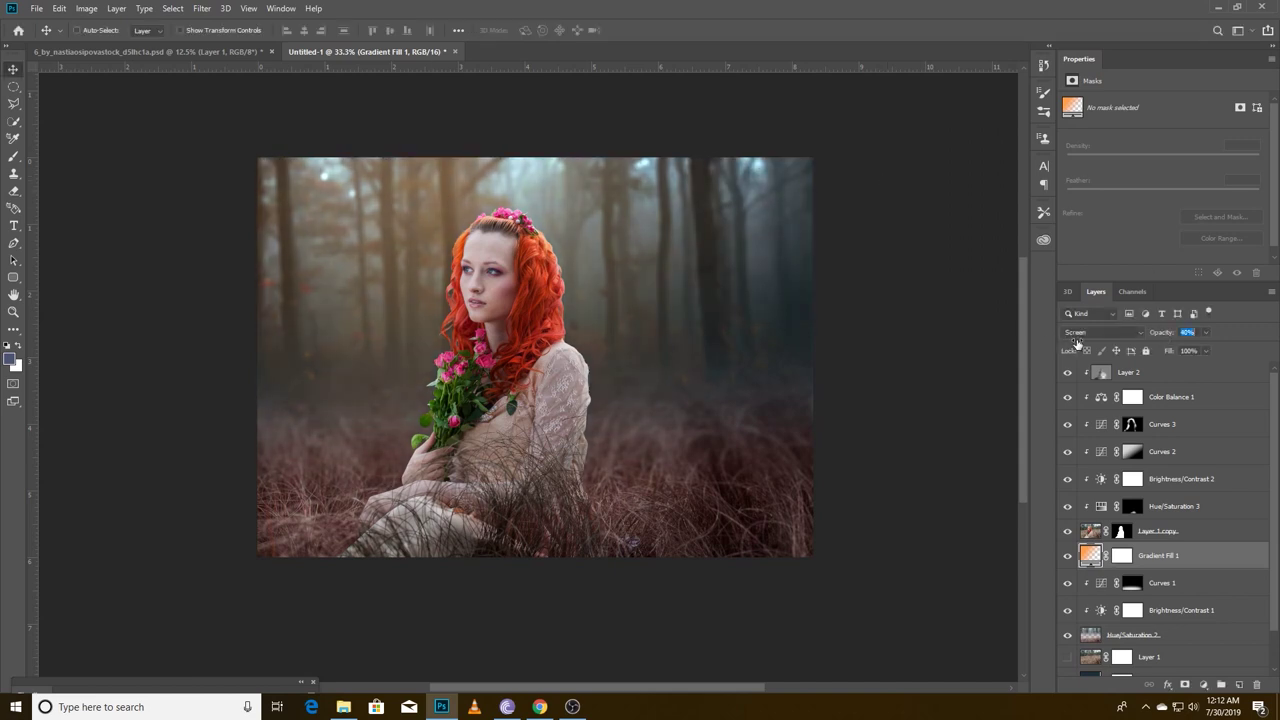
# Add a reversed black radial Gradient Fill 2 above Layer 2
pyautogui.click(1173, 382)
pyautogui.click(1203, 684)
pyautogui.click(1160, 458)
pyautogui.click(766, 197)
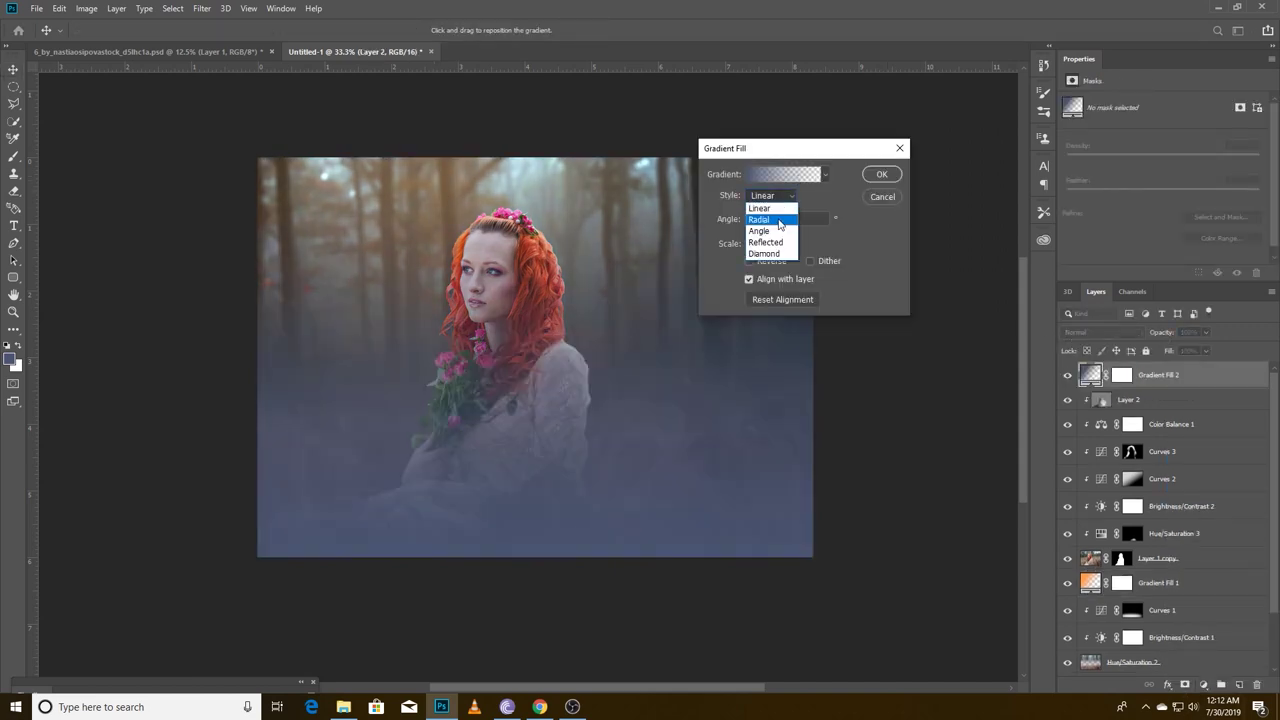
pyautogui.click(766, 214)
pyautogui.click(780, 174)
pyautogui.click(712, 152)
pyautogui.doubleClick(683, 354)
pyautogui.click(1097, 322)
pyautogui.press('Return')
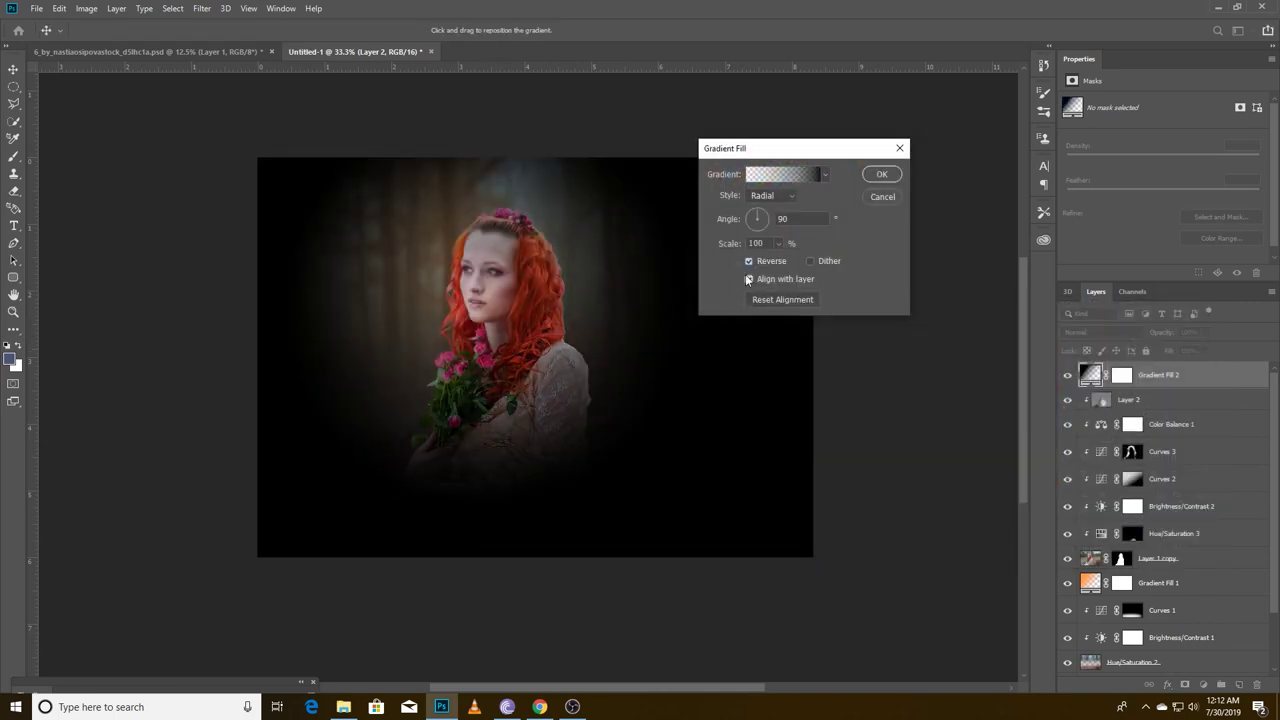
pyautogui.click(749, 261)
pyautogui.click(882, 174)
# Blend the vignette in Soft Light at 18% opacity and toggle it to compare
pyautogui.click(1100, 332)
pyautogui.click(1090, 463)
pyautogui.press('1')
pyautogui.press('8')
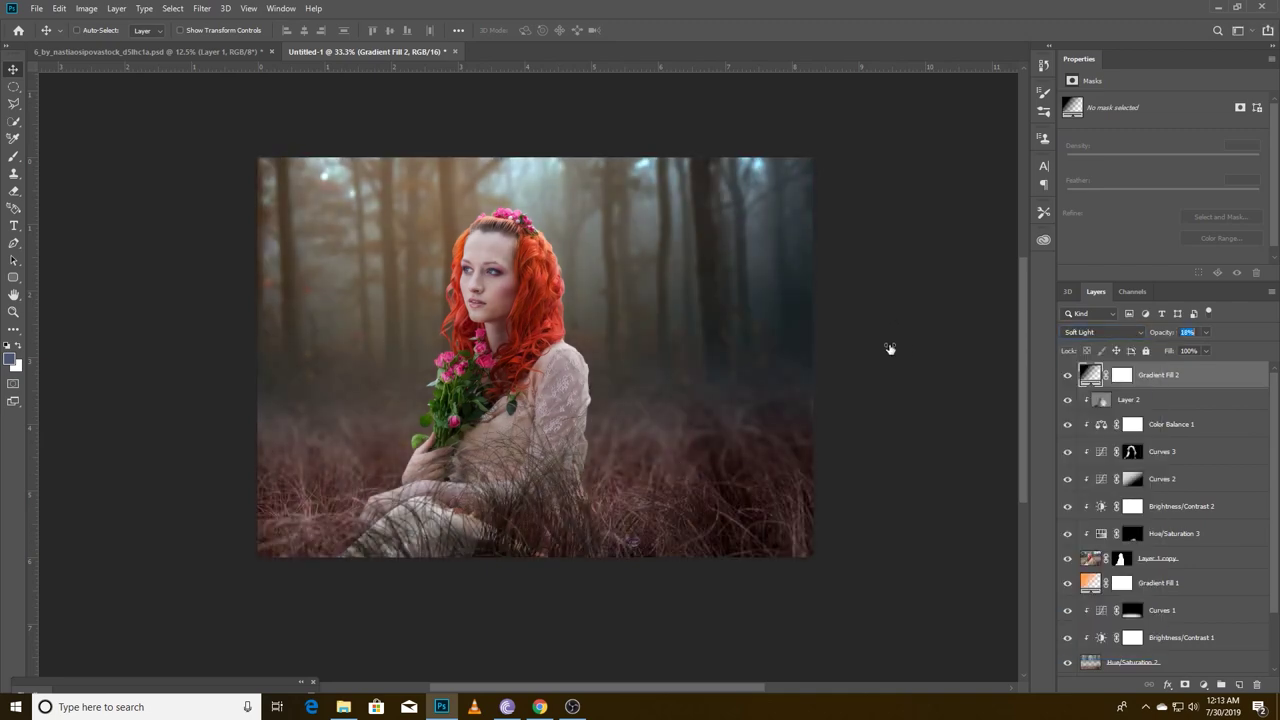
pyautogui.click(1068, 583)
pyautogui.click(1068, 583)
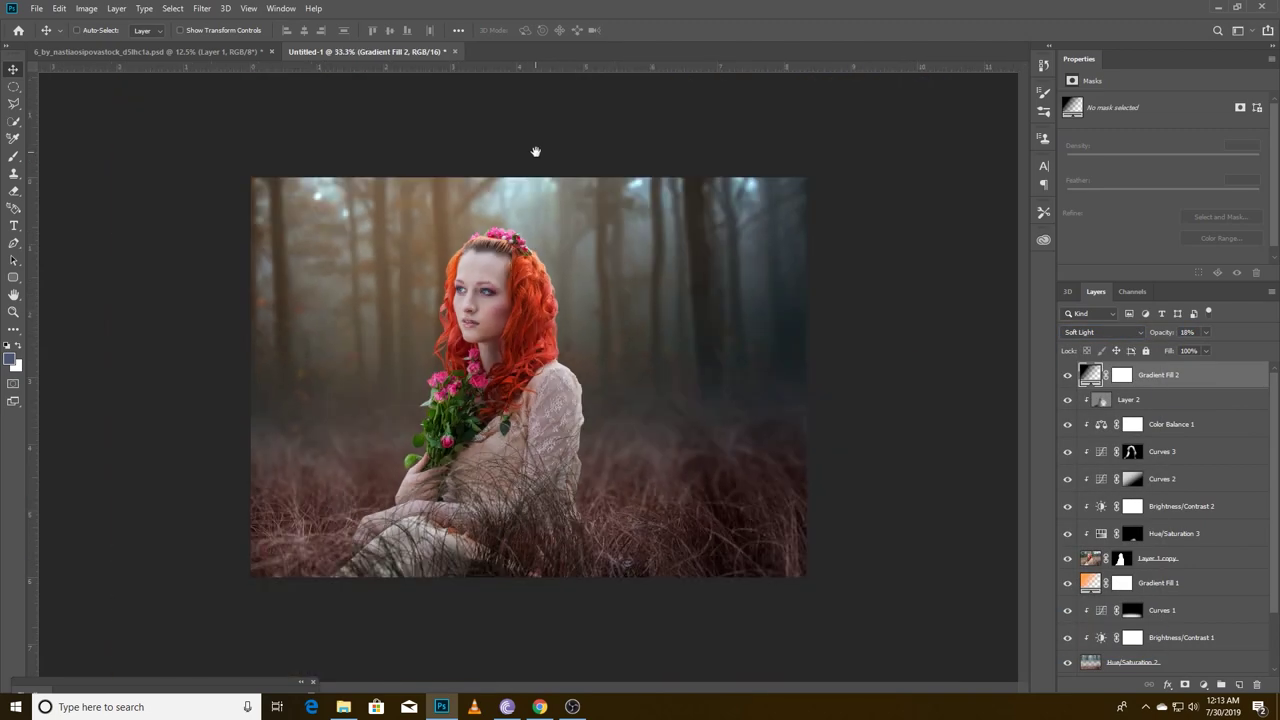
pyautogui.hotkey('ctrl', '+')
pyautogui.hotkey('ctrl', '+')
pyautogui.click(1130, 560)
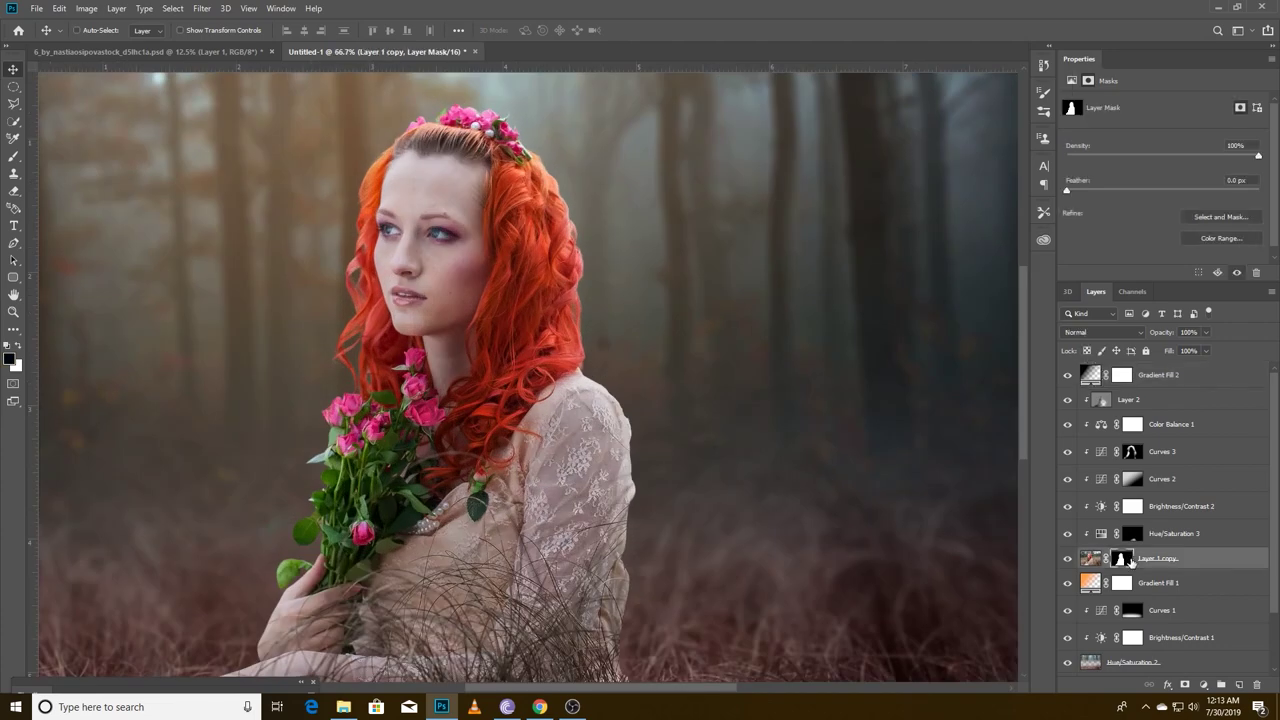
# Select Layer 2, switch back to the Dodge tool and frame the right side of the hair
pyautogui.click(1128, 399)
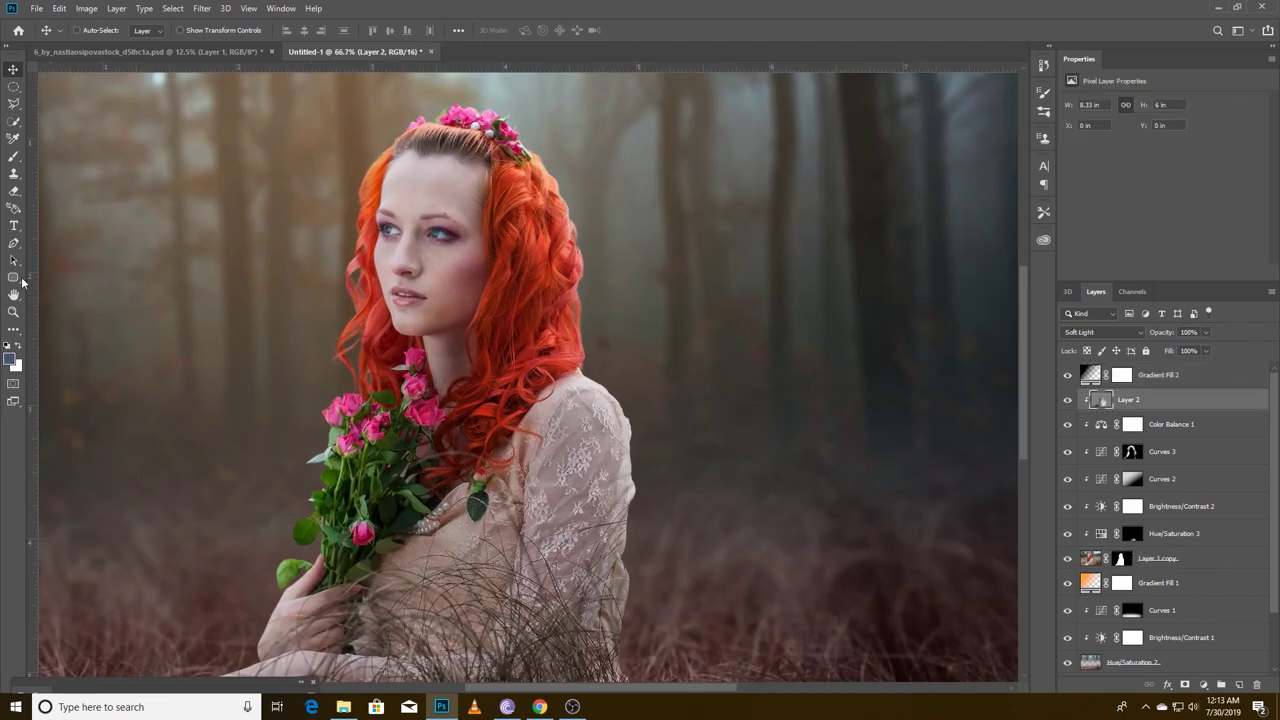
pyautogui.click(13, 329)
pyautogui.click(70, 587)
pyautogui.scroll(1, 400, 260)
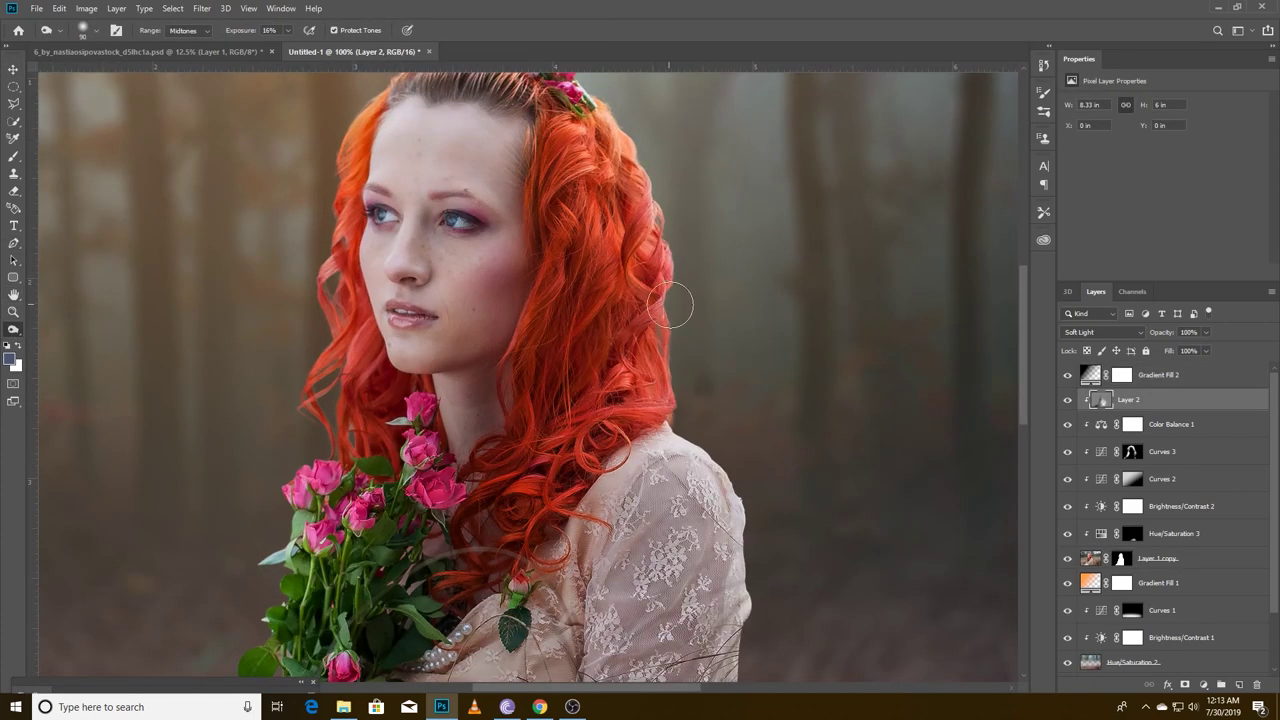
pyautogui.moveTo(580, 310); pyautogui.dragTo(623, 380)
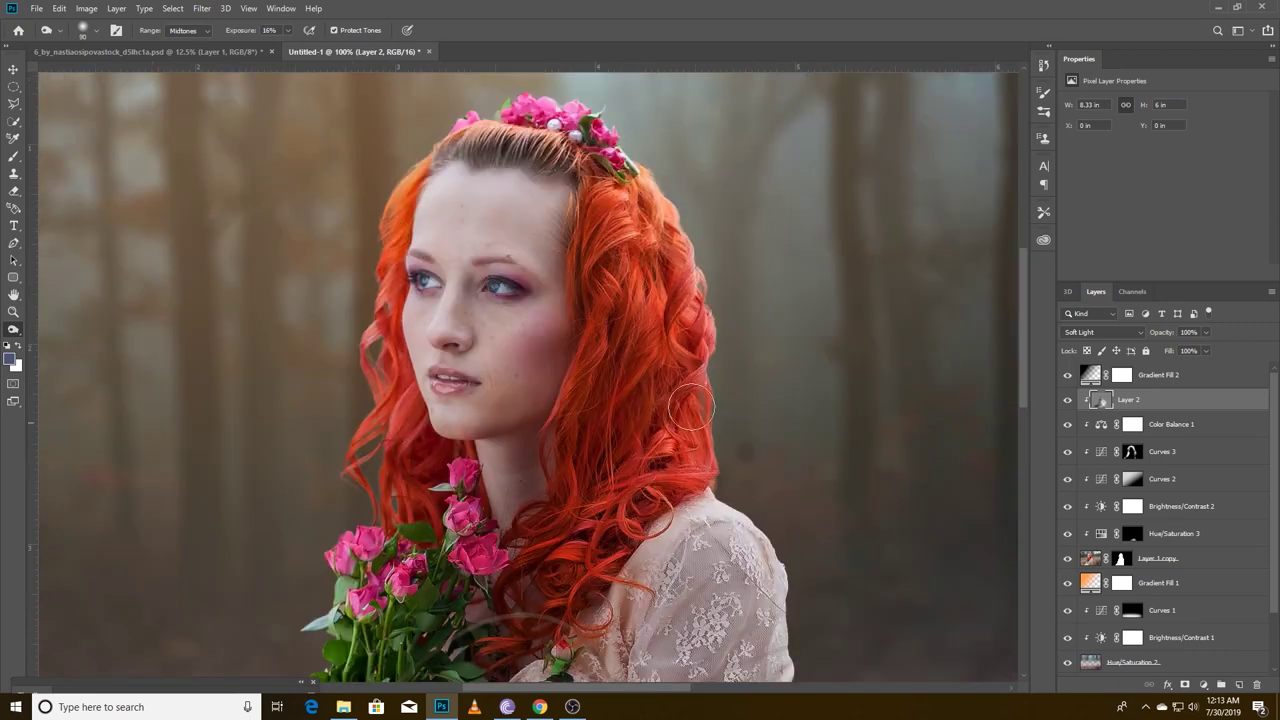
pyautogui.scroll(-3, 590, 305)
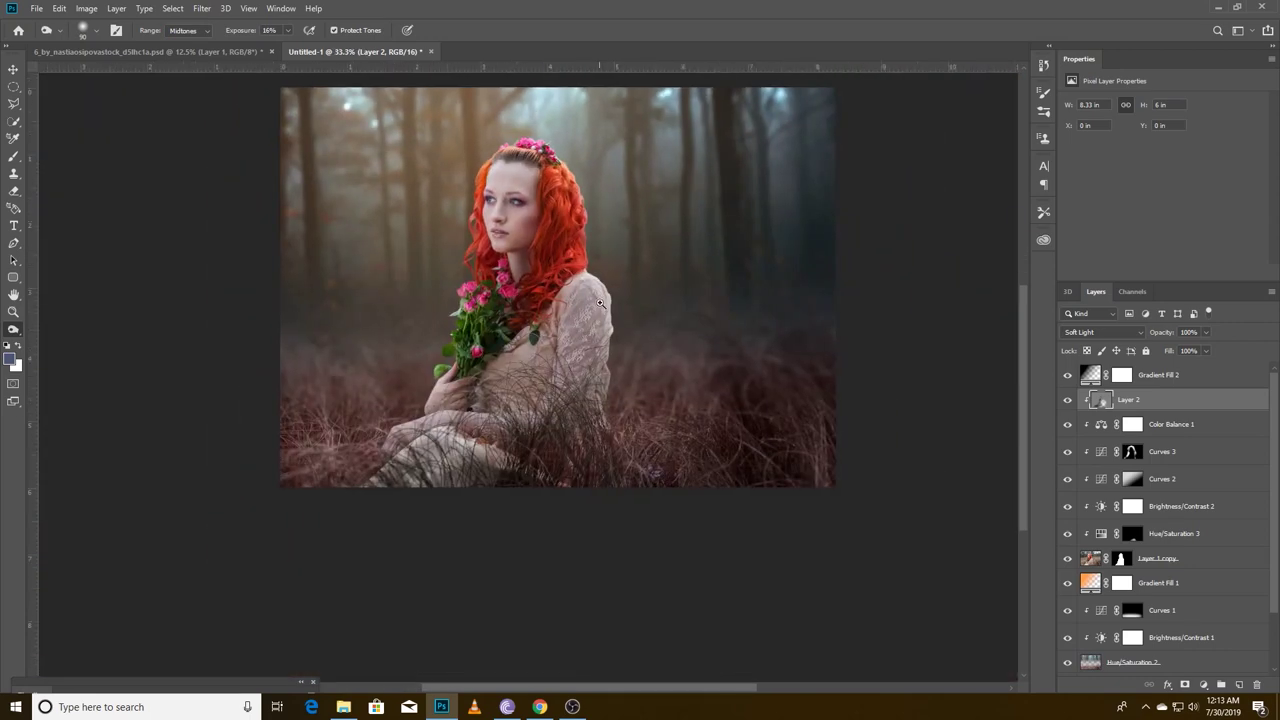
pyautogui.scroll(1, 590, 305)
# Add Hue/Saturation 4 above Layer 2 and shift the Reds hue to -36
pyautogui.click(1203, 684)
pyautogui.click(1200, 494)
pyautogui.click(1175, 120)
pyautogui.click(1110, 133)
pyautogui.moveTo(1163, 152); pyautogui.dragTo(1126, 155)
# Set Hue/Saturation 4 Reds to Hue -13, Saturation -2 and Lightness -7
pyautogui.hotkey('ctrl', '-')
pyautogui.hotkey('ctrl', '-')
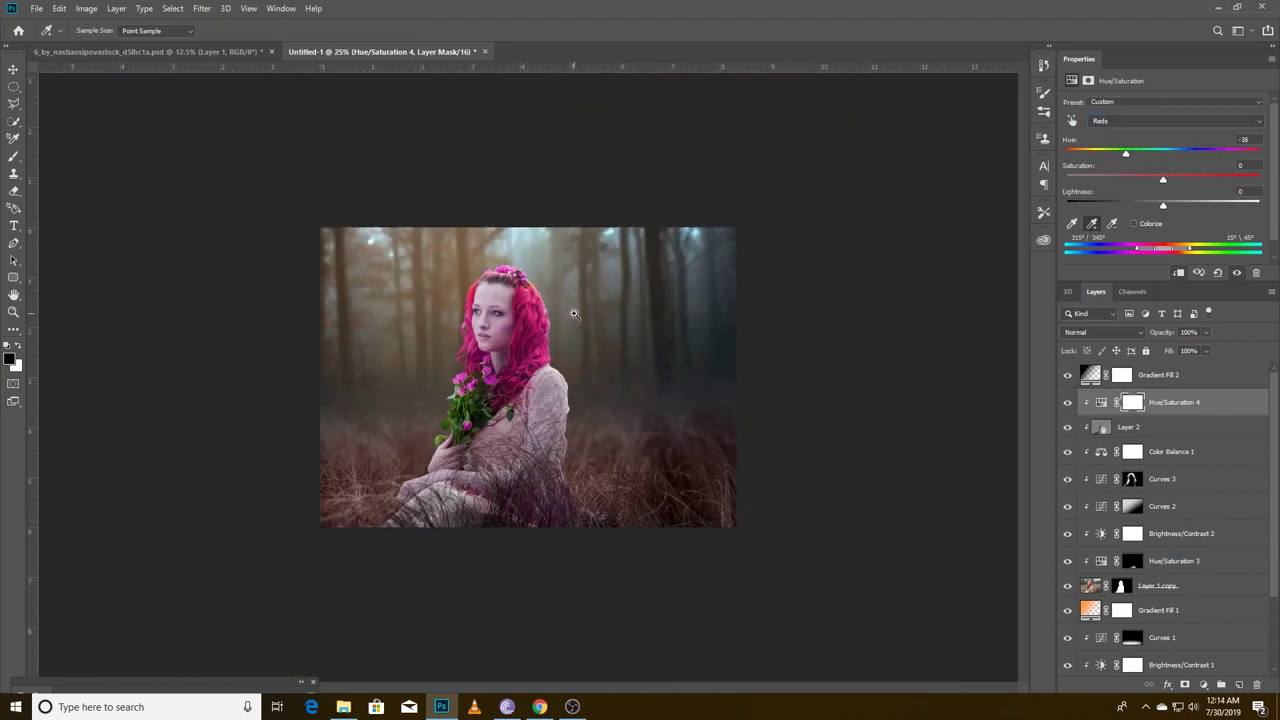
pyautogui.hotkey('ctrl', '+')
pyautogui.moveTo(1112, 157); pyautogui.dragTo(1158, 158)
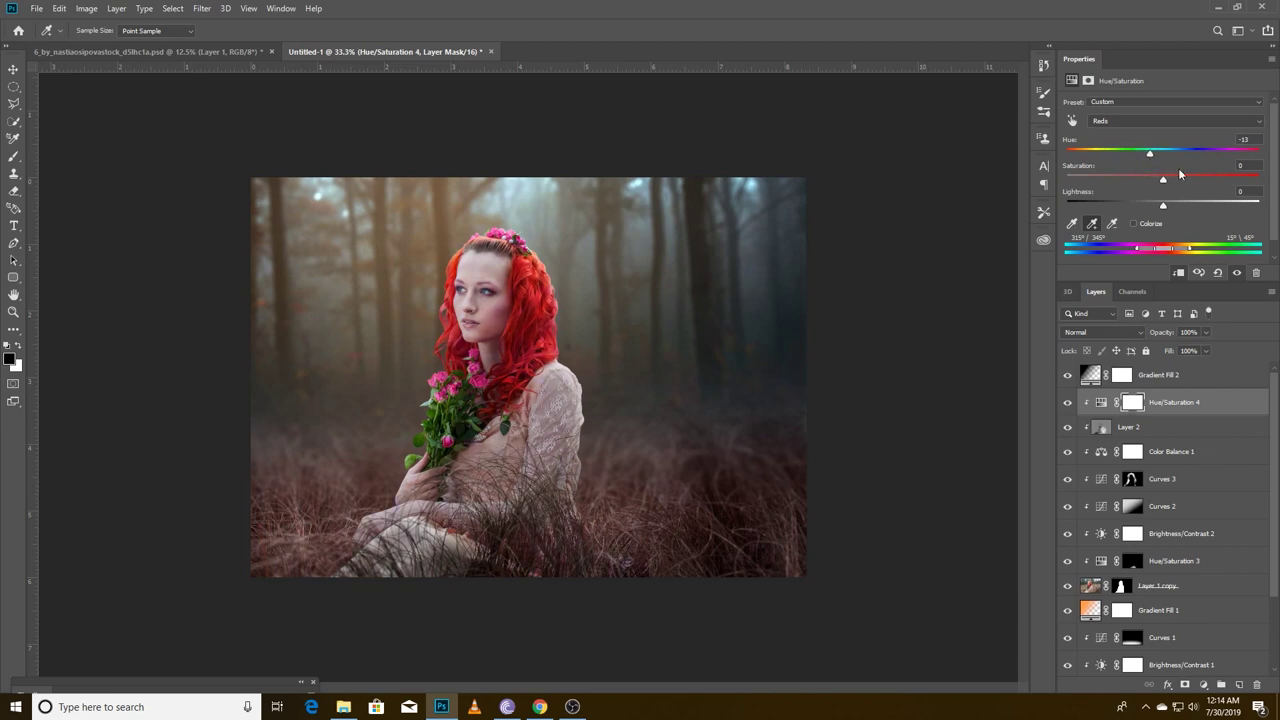
pyautogui.moveTo(1163, 205)
pyautogui.mouseDown()
pyautogui.moveTo(1174, 177)
pyautogui.moveTo(1144, 180)
pyautogui.mouseUp()
# Invert the Hue/Saturation 4 mask and paint white over the hair to reveal the red shift
pyautogui.hotkey('ctrl', 'i')
pyautogui.press('b')
pyautogui.hotkey('ctrl', '+')
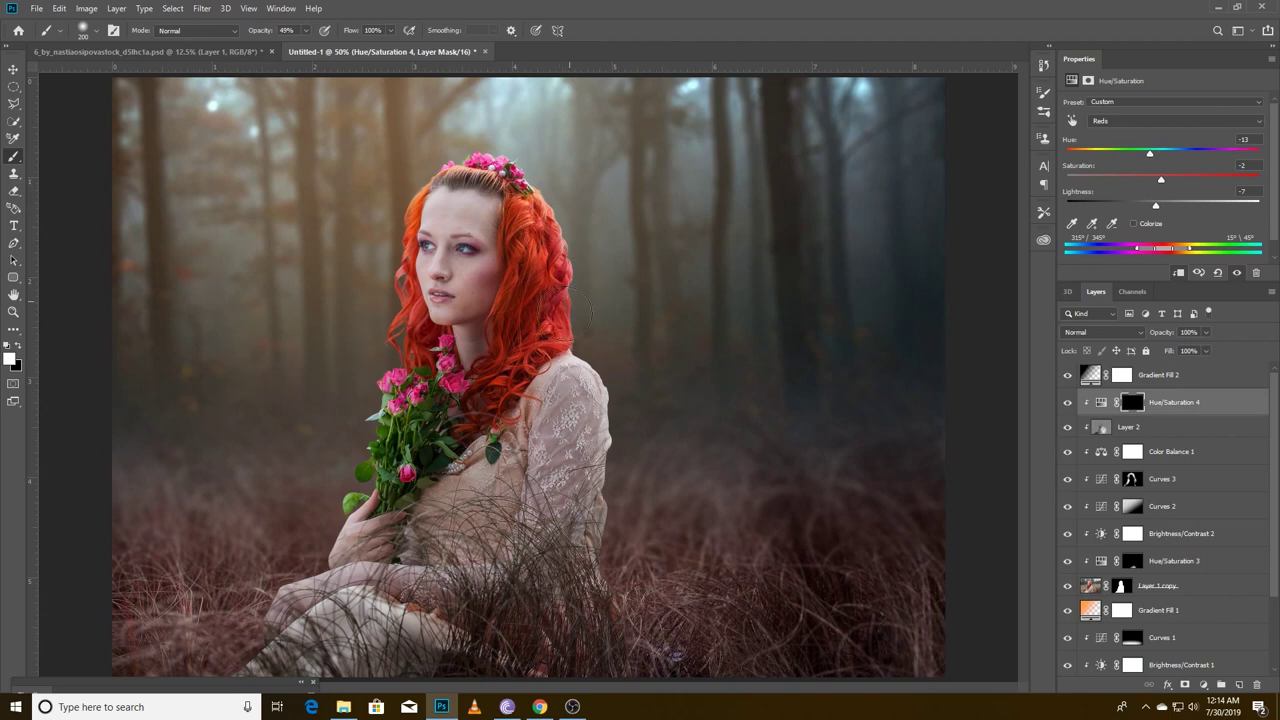
pyautogui.moveTo(543, 194); pyautogui.dragTo(499, 348)
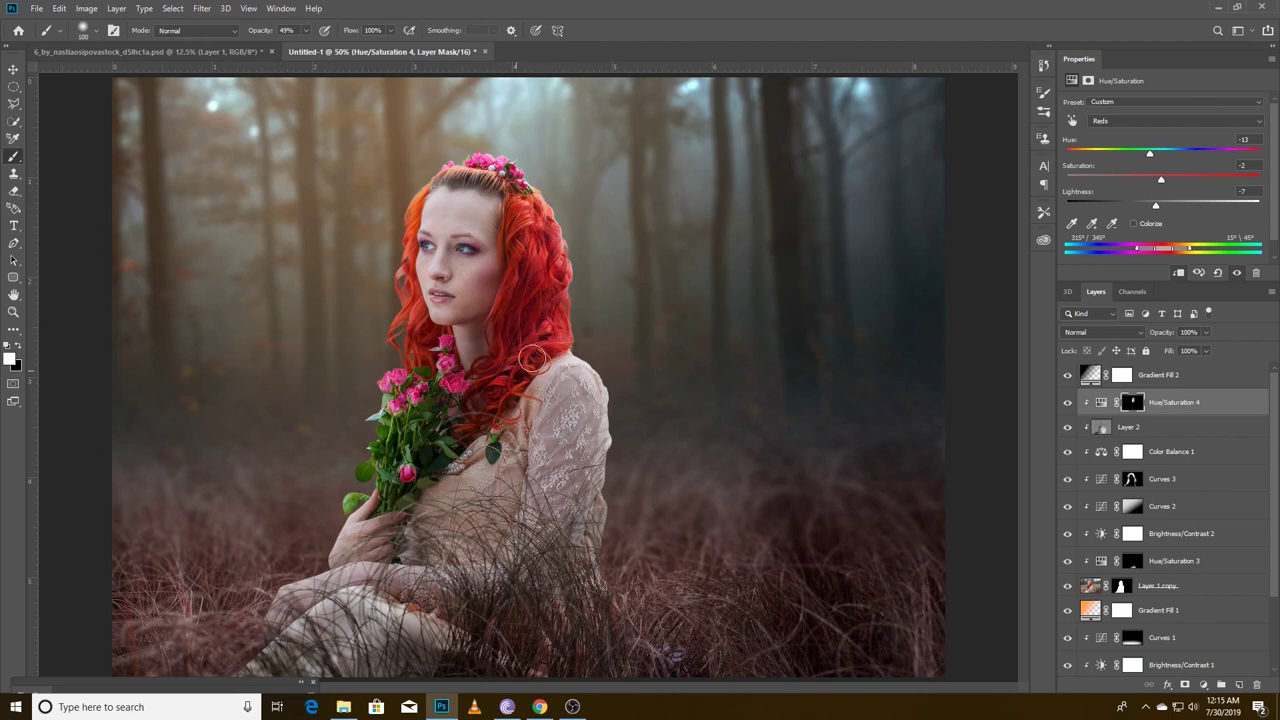
pyautogui.scroll(2, 412, 319)
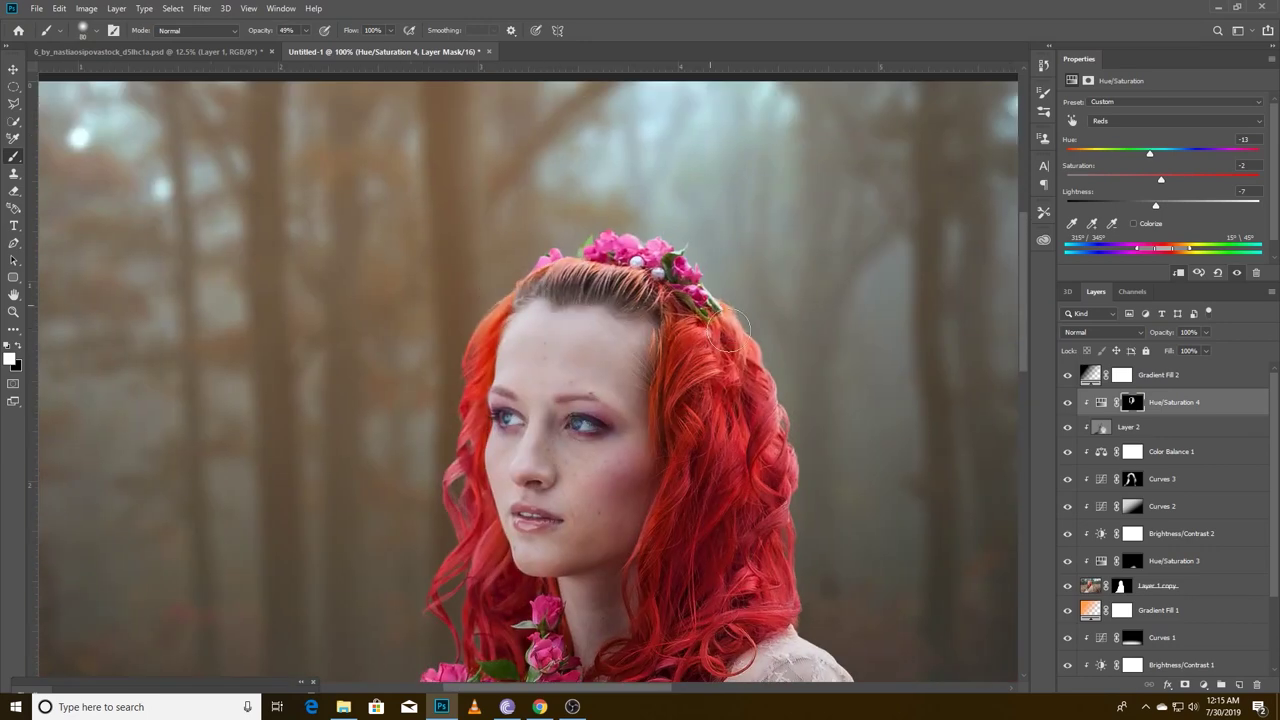
pyautogui.scroll(-1, 523, 271)
pyautogui.scroll(-2, 523, 271)
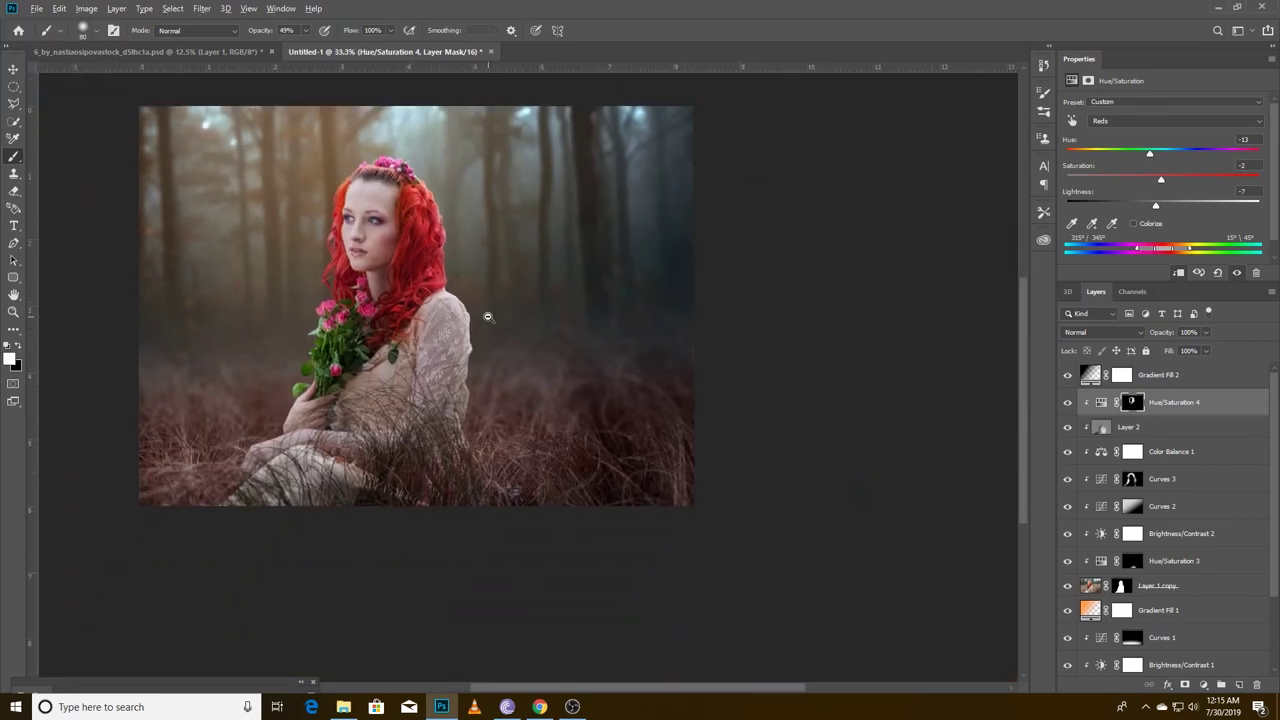
pyautogui.scroll(-1, 523, 271)
pyautogui.click(1130, 586)
pyautogui.scroll(1, 383, 231)
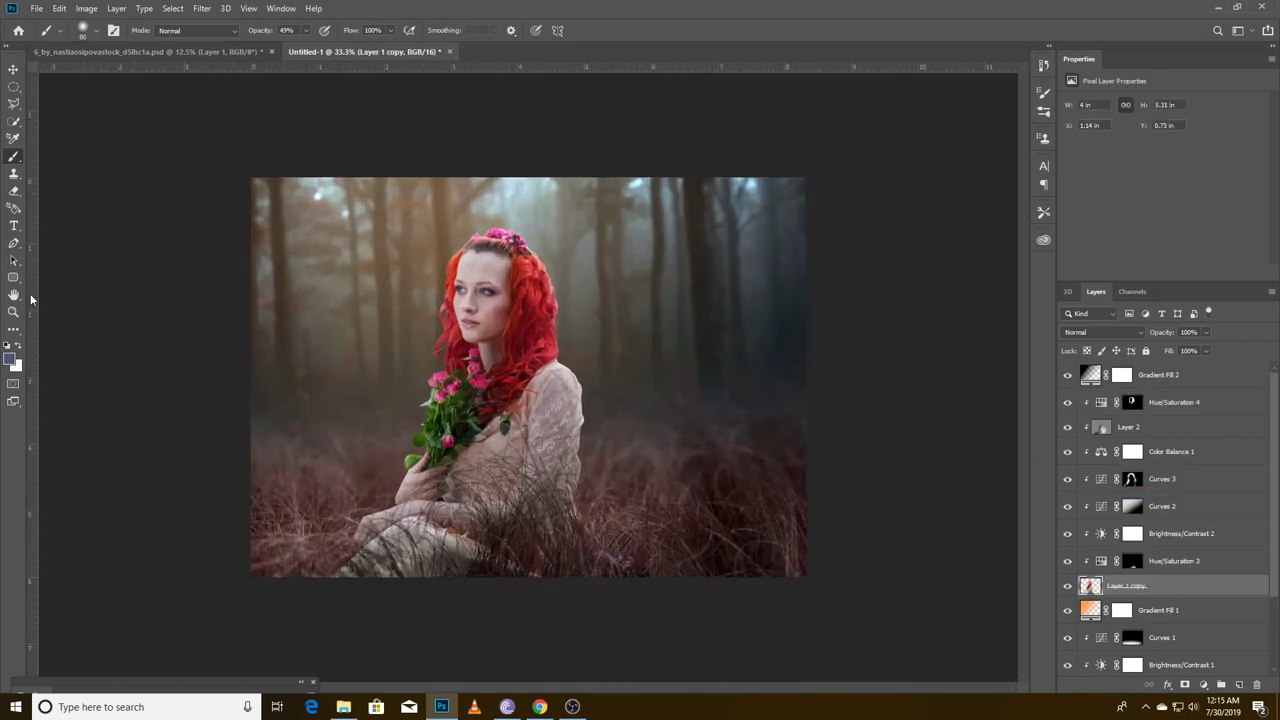
# Pick the Blur tool from the toning flyout and soften areas of Layer 1 copy
pyautogui.press('o')
pyautogui.click(13, 330)
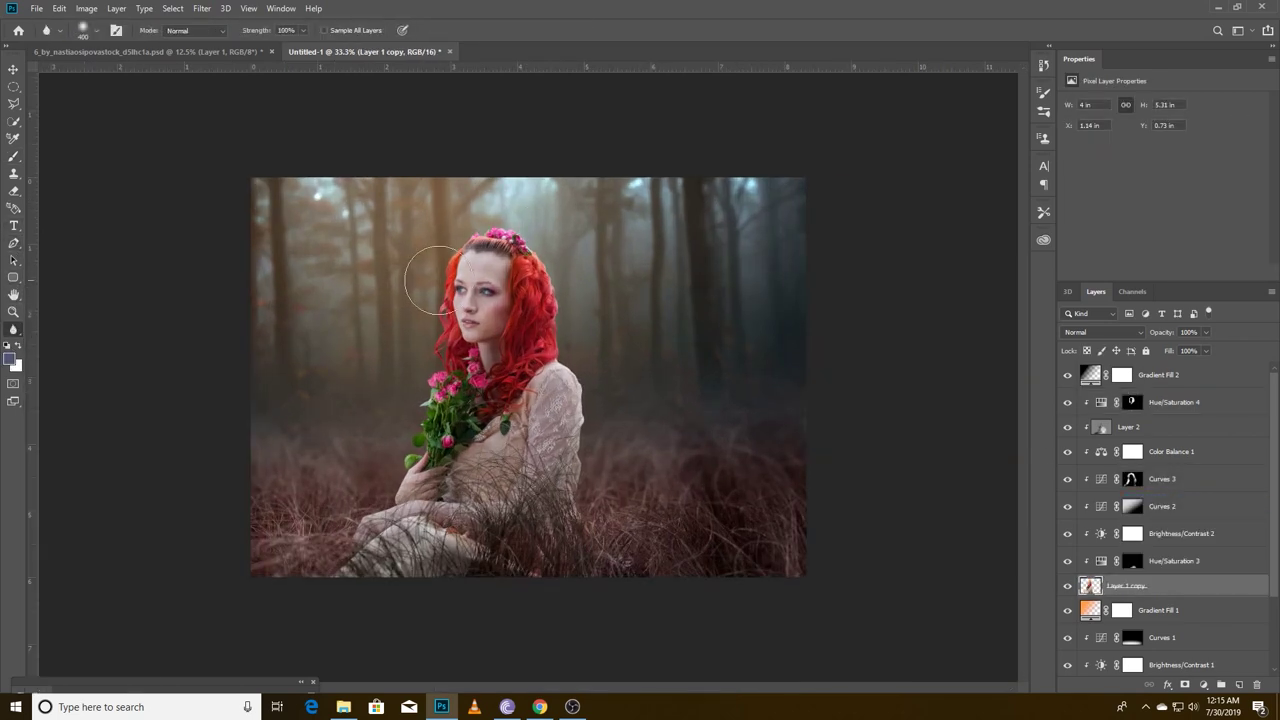
pyautogui.click(65, 534)
pyautogui.scroll(1, 547, 360)
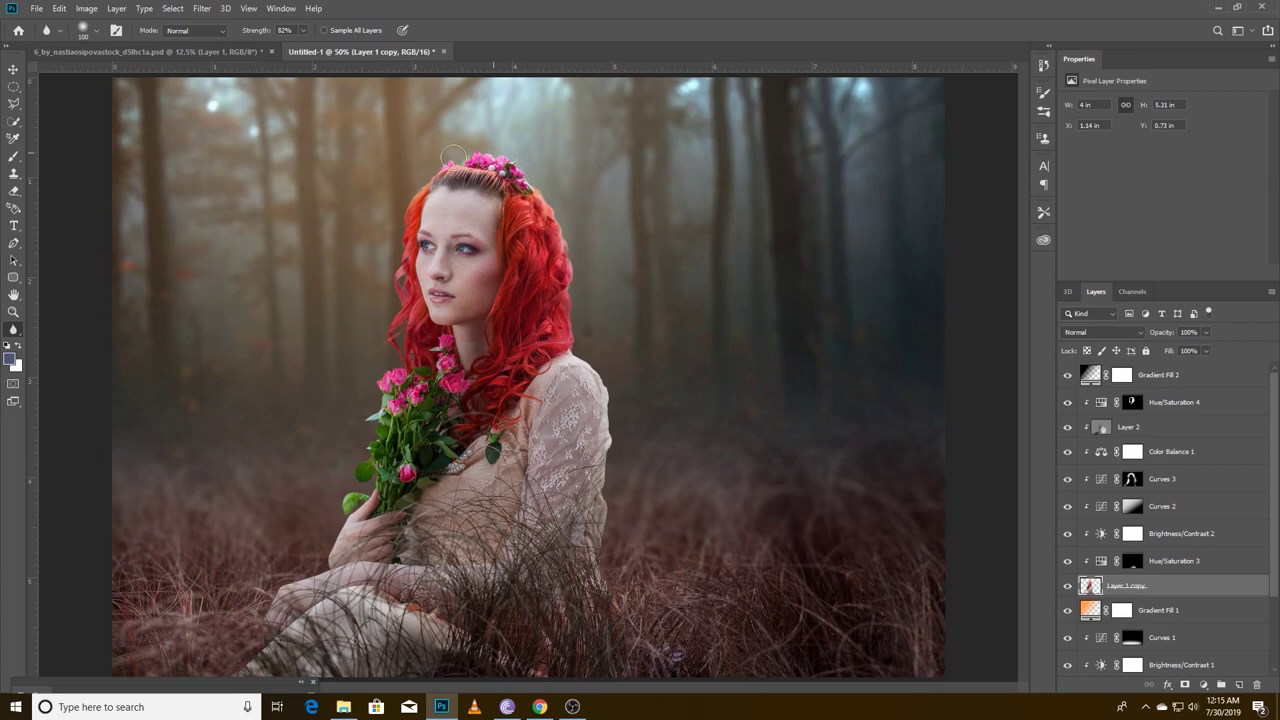
pyautogui.scroll(-1, 388, 287)
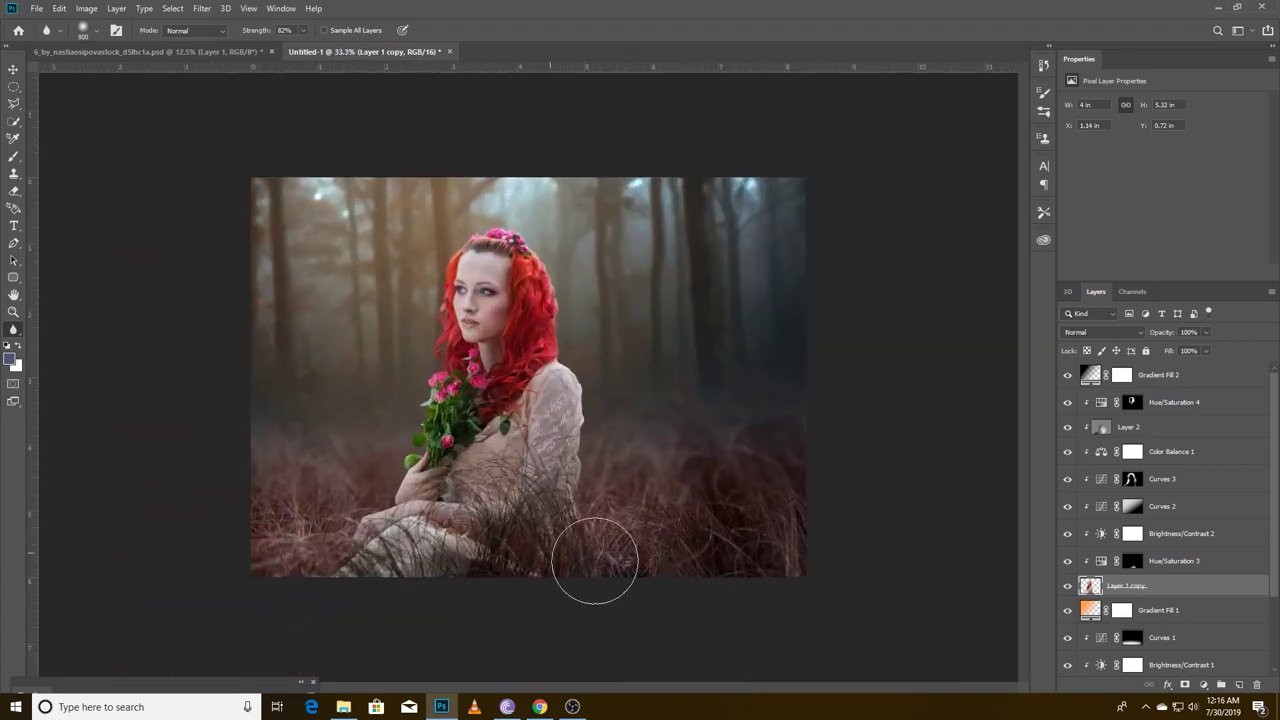
pyautogui.press('v')
pyautogui.scroll(-1, 598, 300)
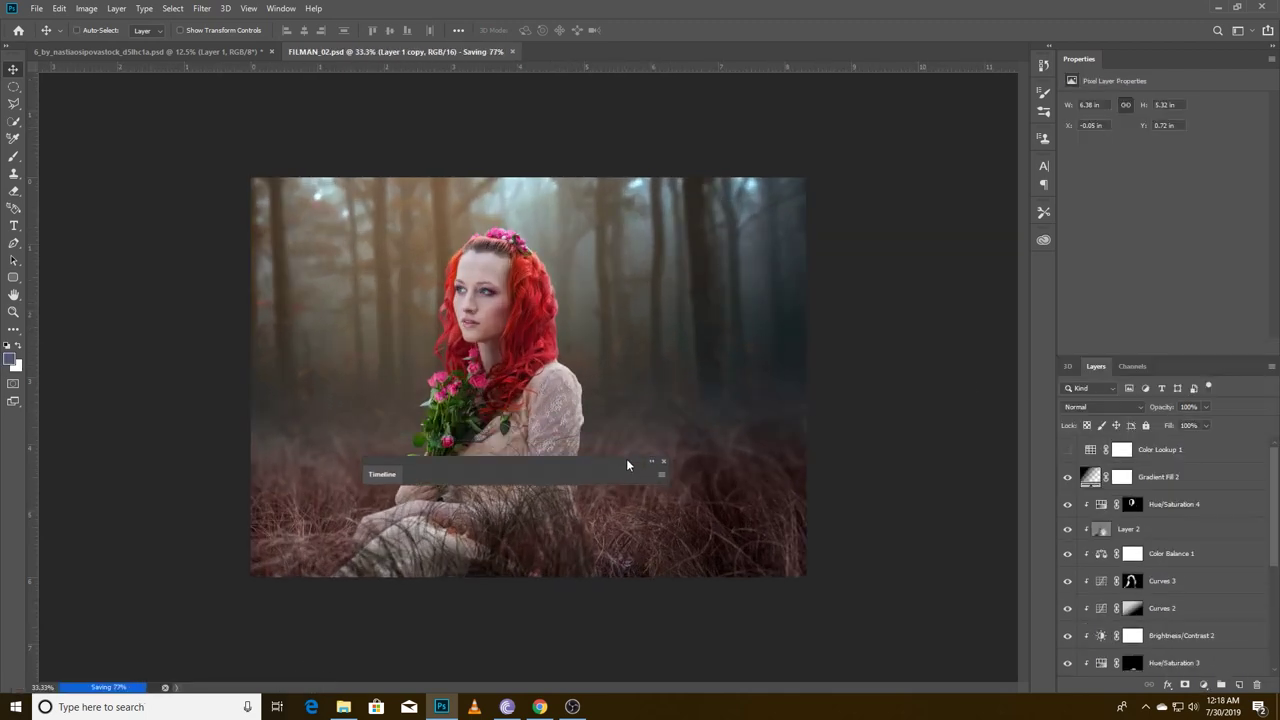
# Apply Color Efex Pro 4 Dynamic Skin Softener to Layer 1 copy with Color Reach 22% and Large Details 6%
pyautogui.click(1200, 477)
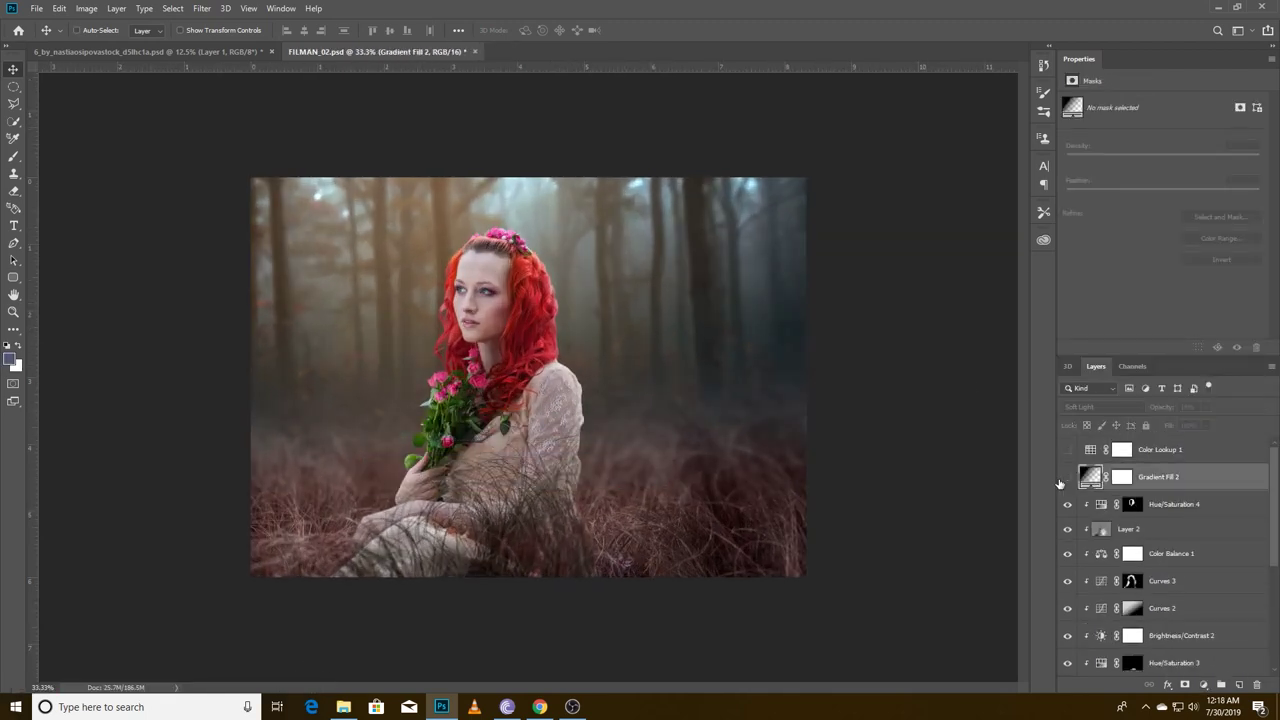
pyautogui.scroll(-2, 1191, 594)
pyautogui.click(1191, 607)
pyautogui.click(201, 8)
pyautogui.click(440, 294)
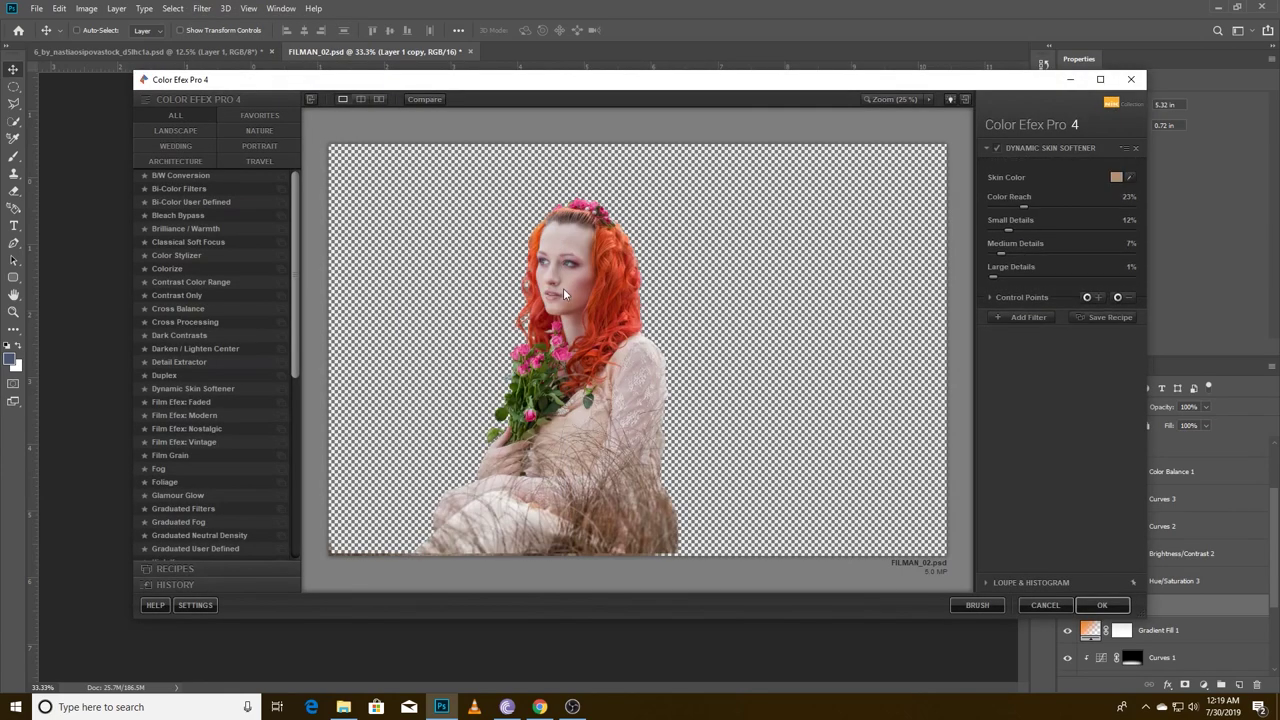
pyautogui.click(564, 286)
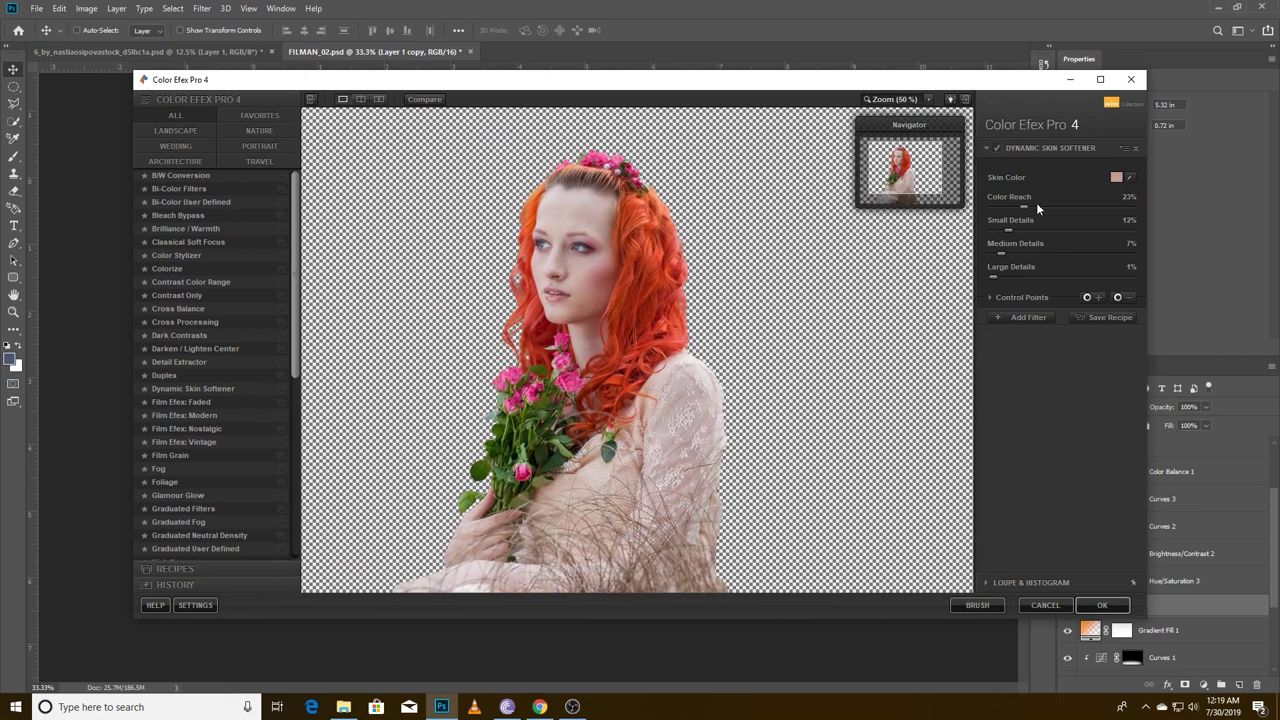
pyautogui.moveTo(1024, 207); pyautogui.dragTo(1022, 207)
pyautogui.click(602, 224)
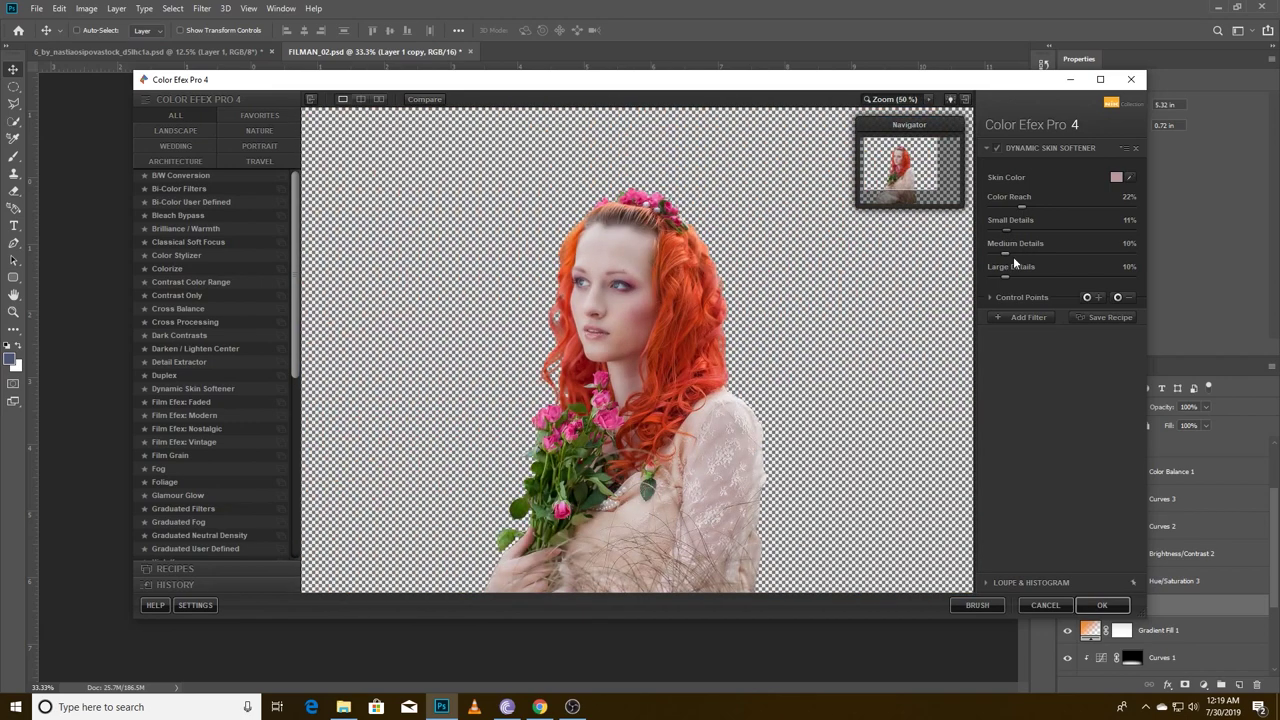
pyautogui.moveTo(1005, 277); pyautogui.dragTo(1001, 277)
pyautogui.click(1089, 614)
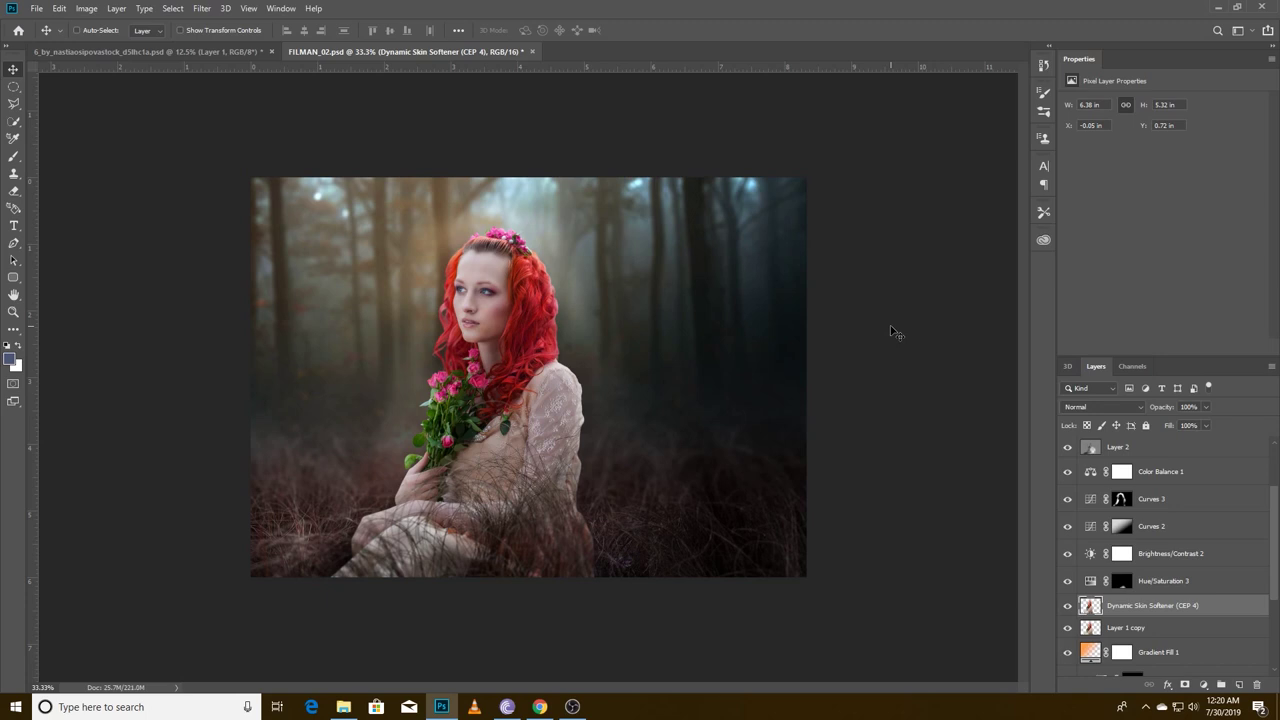
pyautogui.scroll(3, 1190, 520)
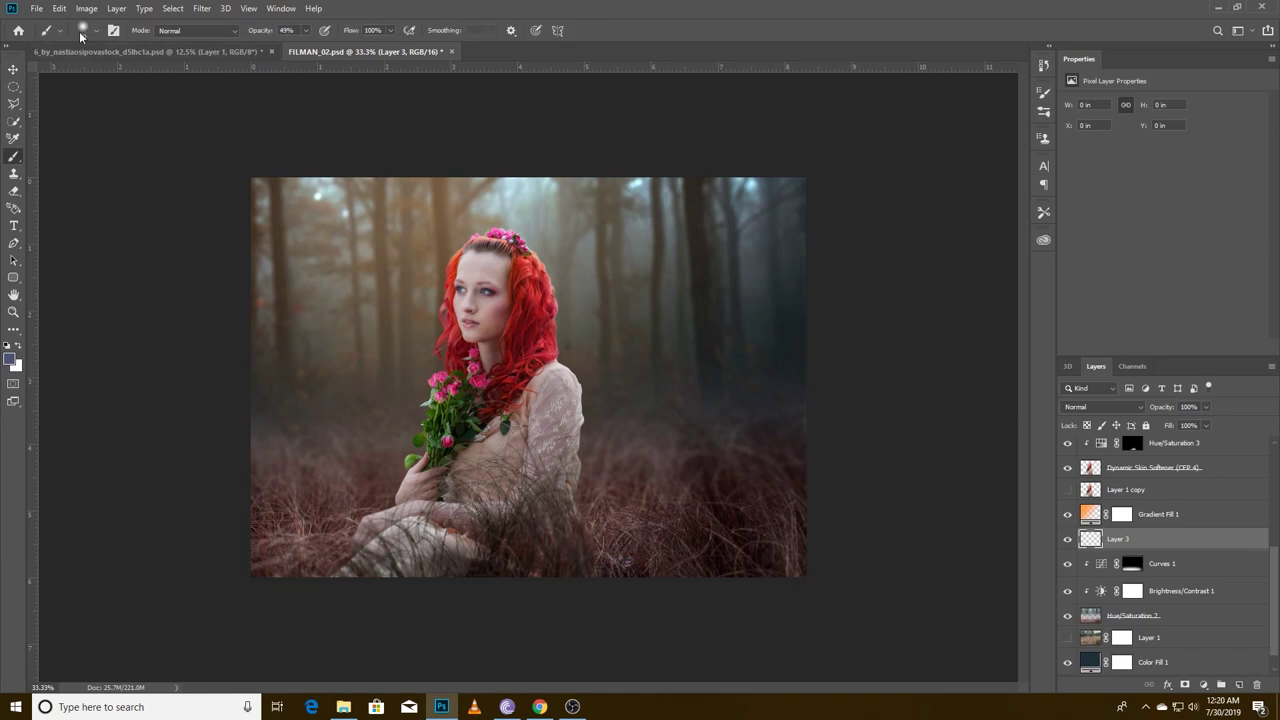
# Set a large low-opacity brush and erase the haze from the lower-right grass
pyautogui.click(81, 30)
pyautogui.click(114, 366)
pyautogui.press('1')
pyautogui.press('4')
pyautogui.press(']')
pyautogui.press('0')
pyautogui.press('9')
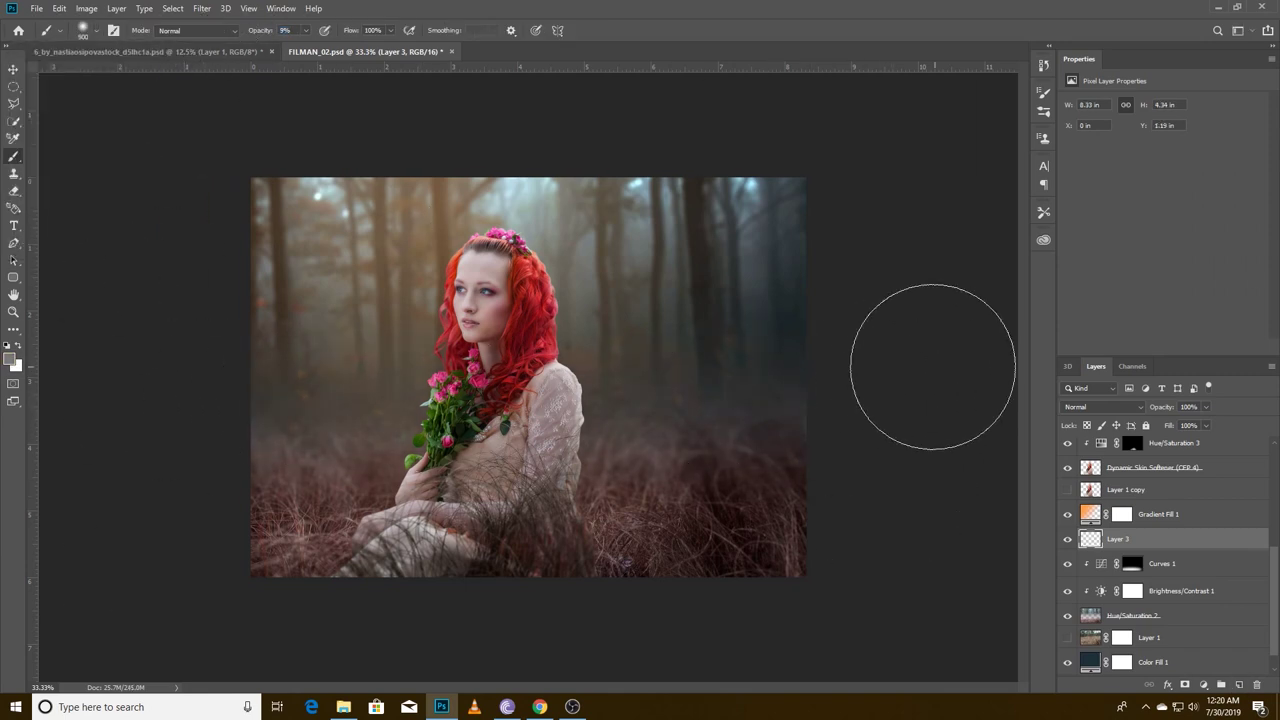
pyautogui.press('e')
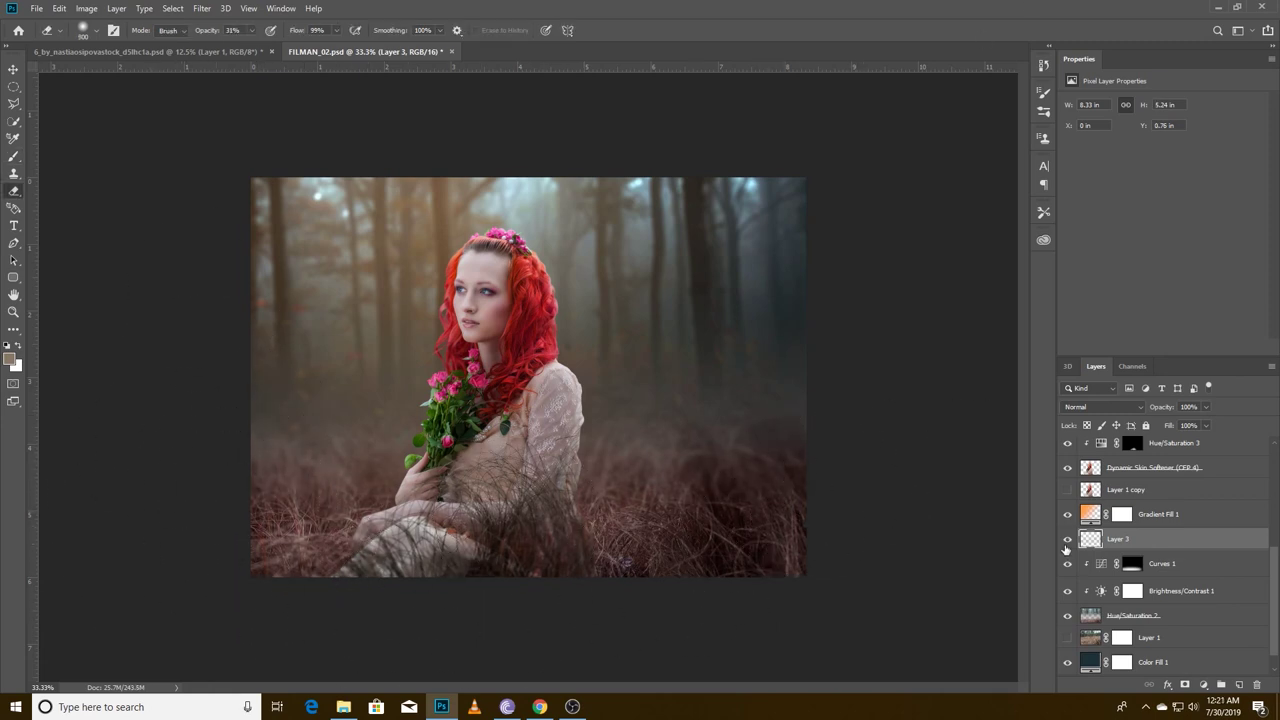
pyautogui.moveTo(780, 400); pyautogui.dragTo(610, 400)
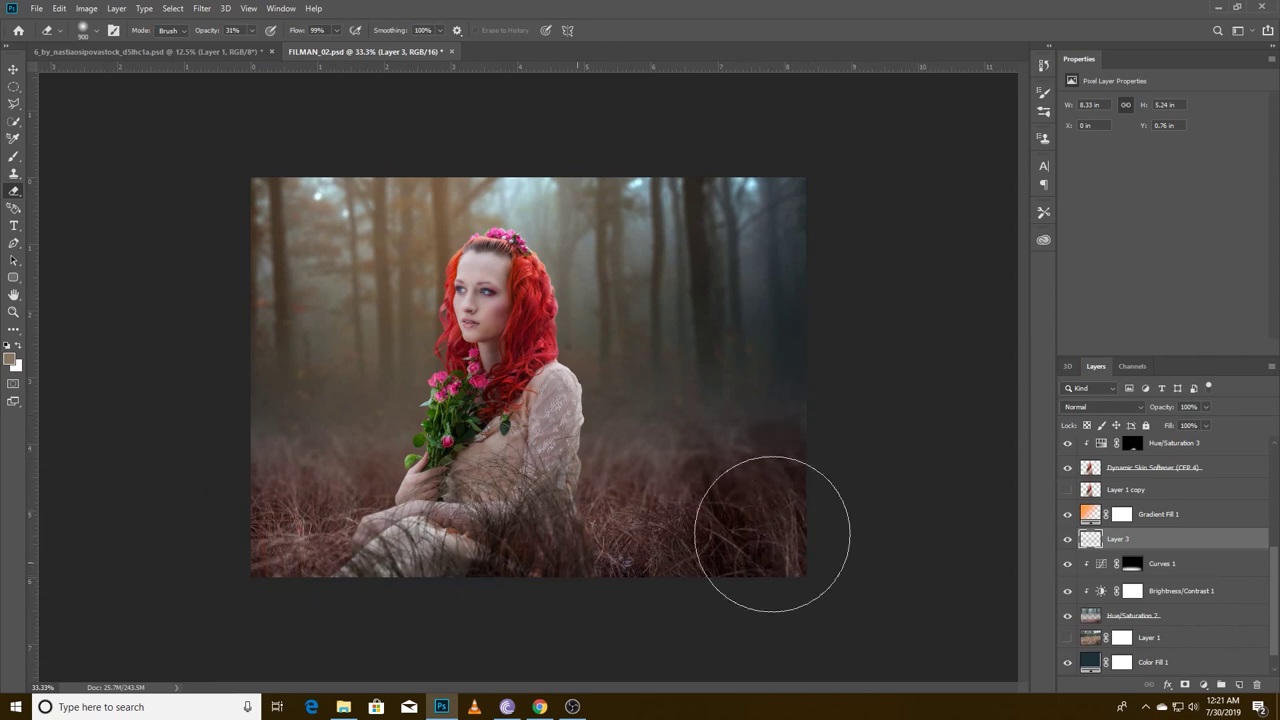
# Preview the Color Lookup 1 layer, then hide it again
pyautogui.hotkey('alt', 'space')
pyautogui.click(268, 401)
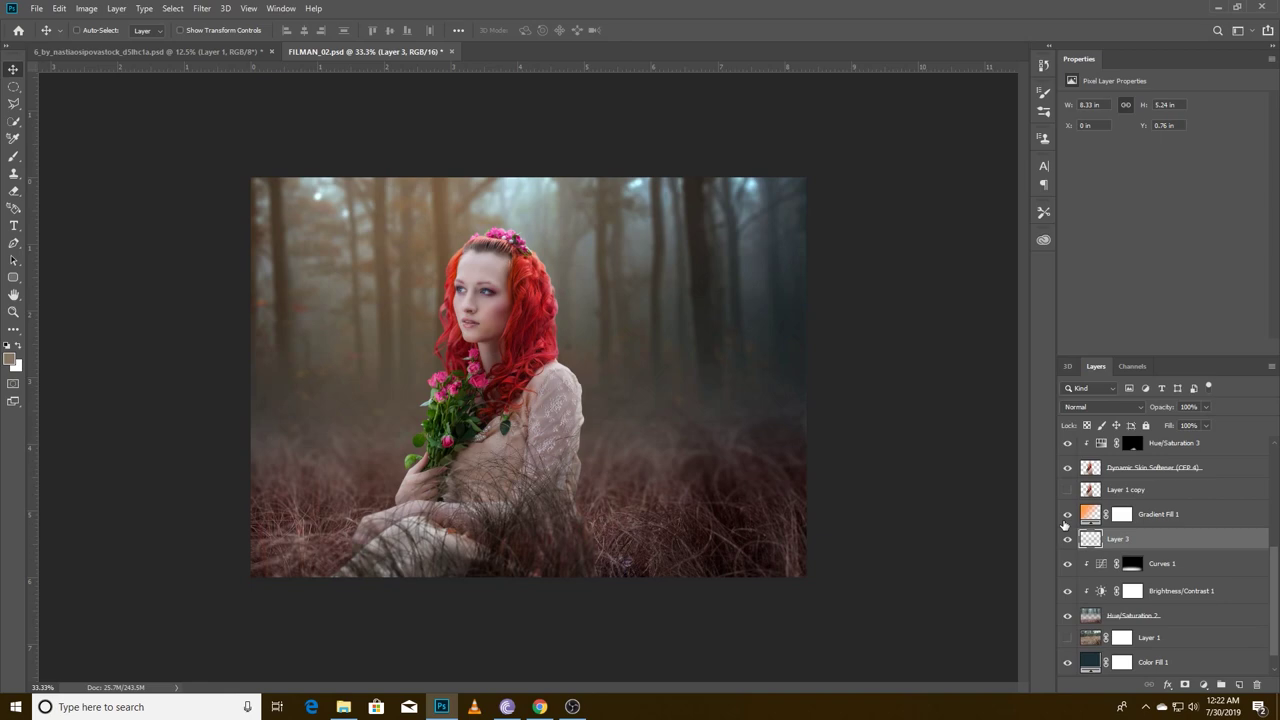
pyautogui.scroll(3, 497, 564)
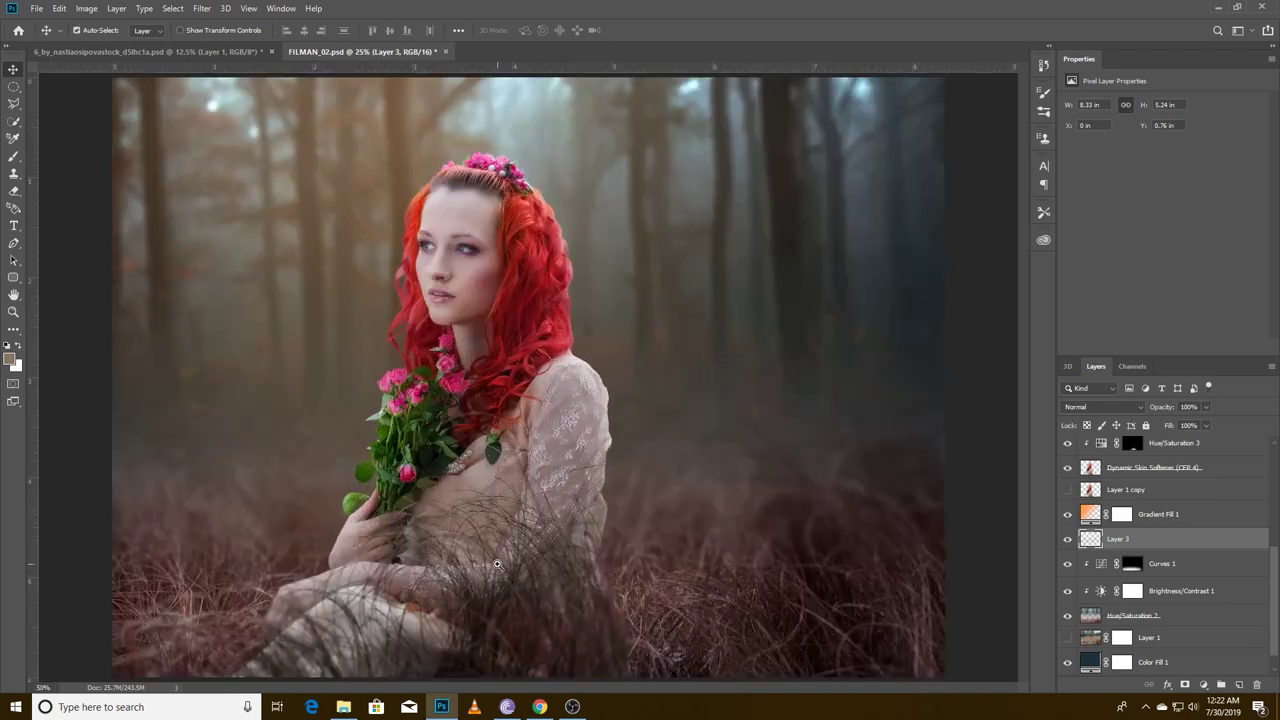
pyautogui.scroll(2, 497, 564)
pyautogui.scroll(-4, 517, 423)
pyautogui.scroll(3, 524, 313)
pyautogui.scroll(-1, 632, 384)
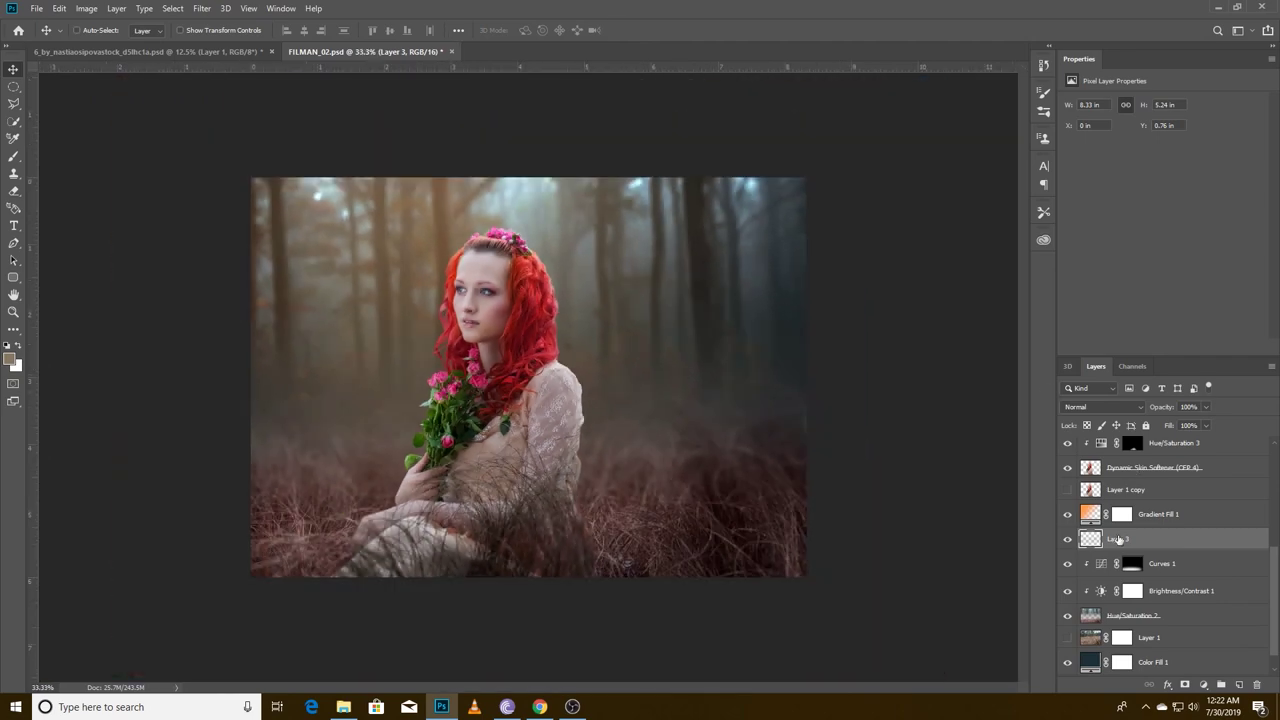
pyautogui.scroll(5, 1118, 540)
pyautogui.click(1066, 450)
pyautogui.click(1165, 450)
pyautogui.press('3')
pyautogui.press('3')
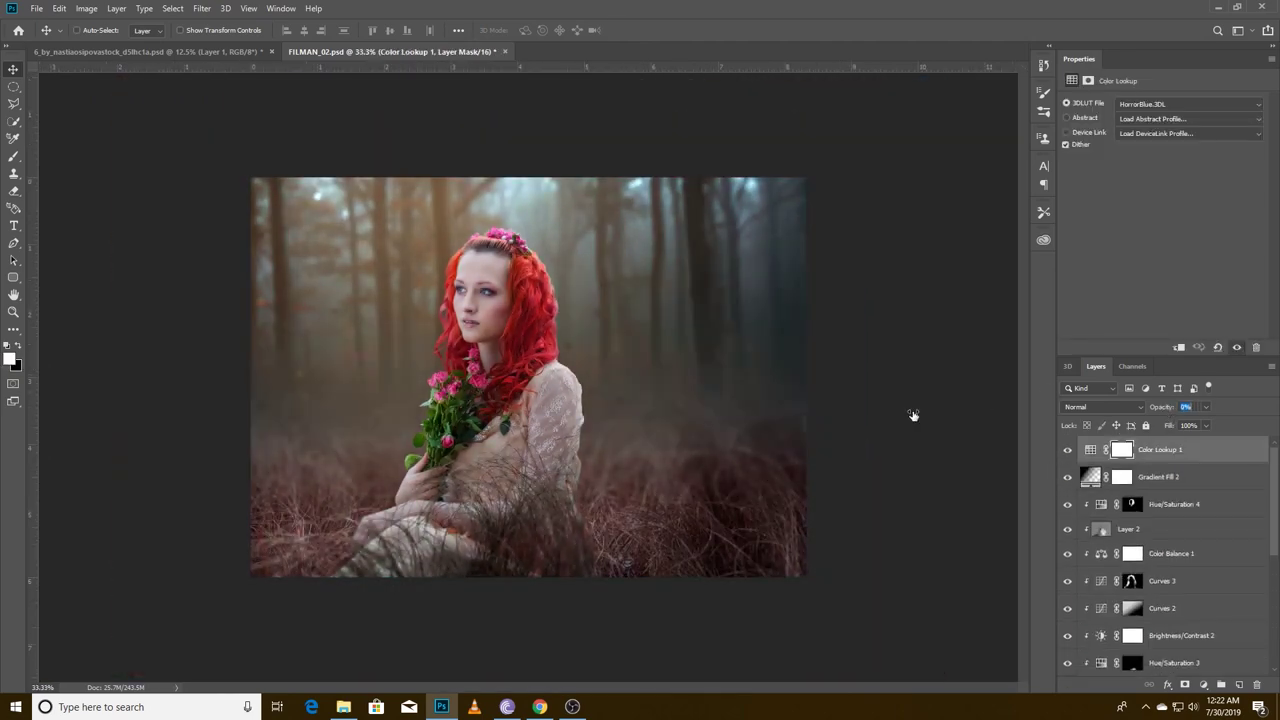
pyautogui.click(1066, 450)
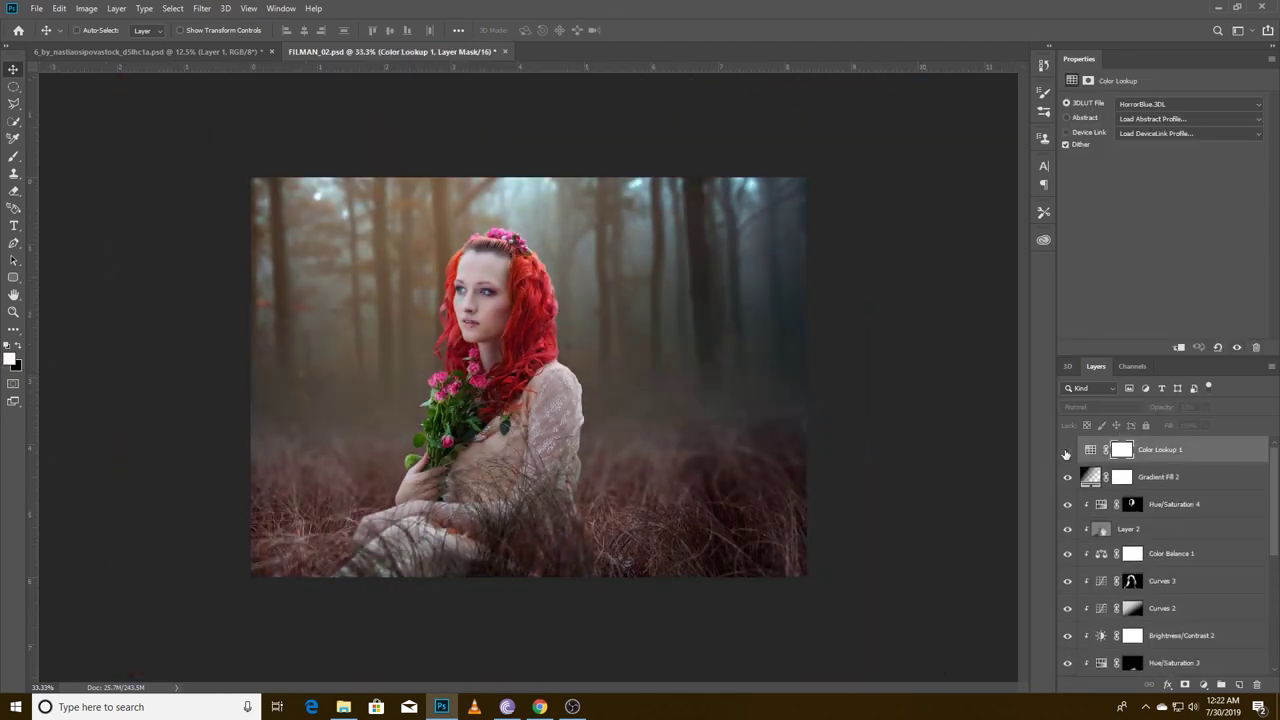
# Browse in File Explorer to the photoshop_DIGITAL\stock\texture folder
pyautogui.click(343, 707)
pyautogui.scroll(5, 857, 497)
pyautogui.scroll(5, 857, 497)
pyautogui.scroll(-5, 857, 497)
pyautogui.scroll(-5, 857, 497)
pyautogui.scroll(-1, 857, 497)
pyautogui.click(103, 502)
pyautogui.click(247, 165)
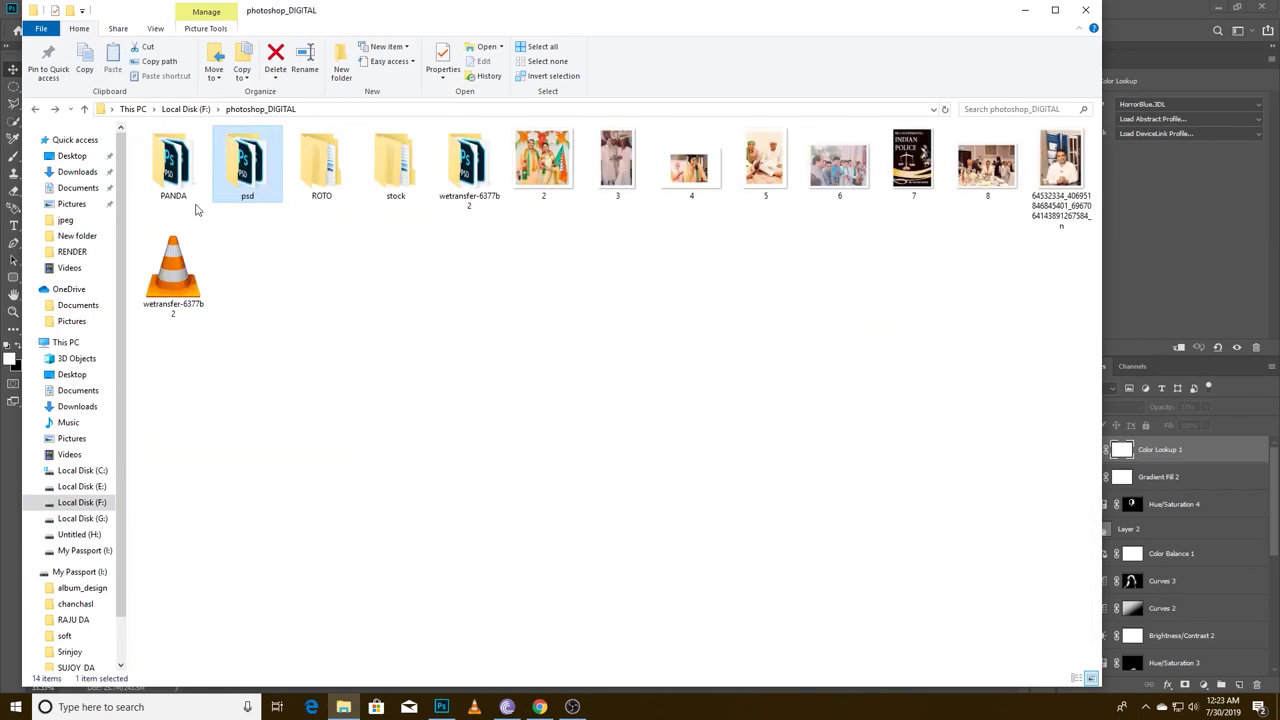
pyautogui.doubleClick(395, 165)
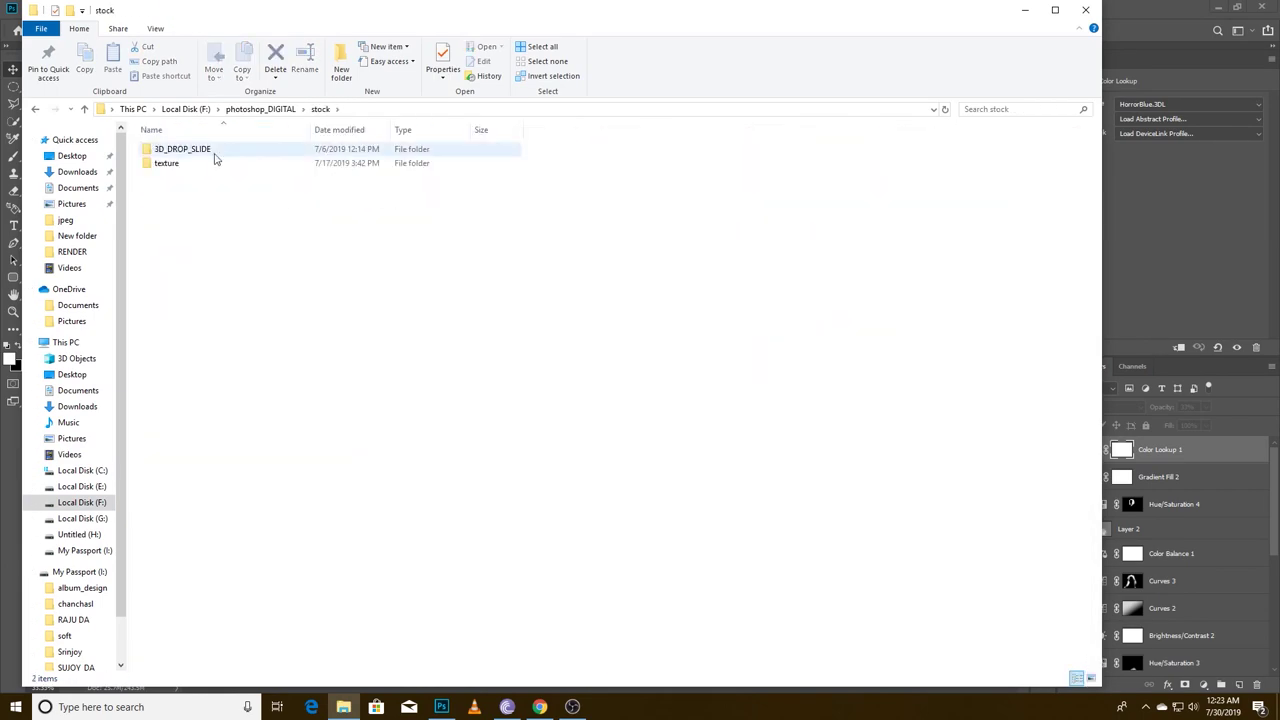
pyautogui.doubleClick(266, 163)
# Drag the dust texture image from the folder onto the portrait
pyautogui.click(536, 385)
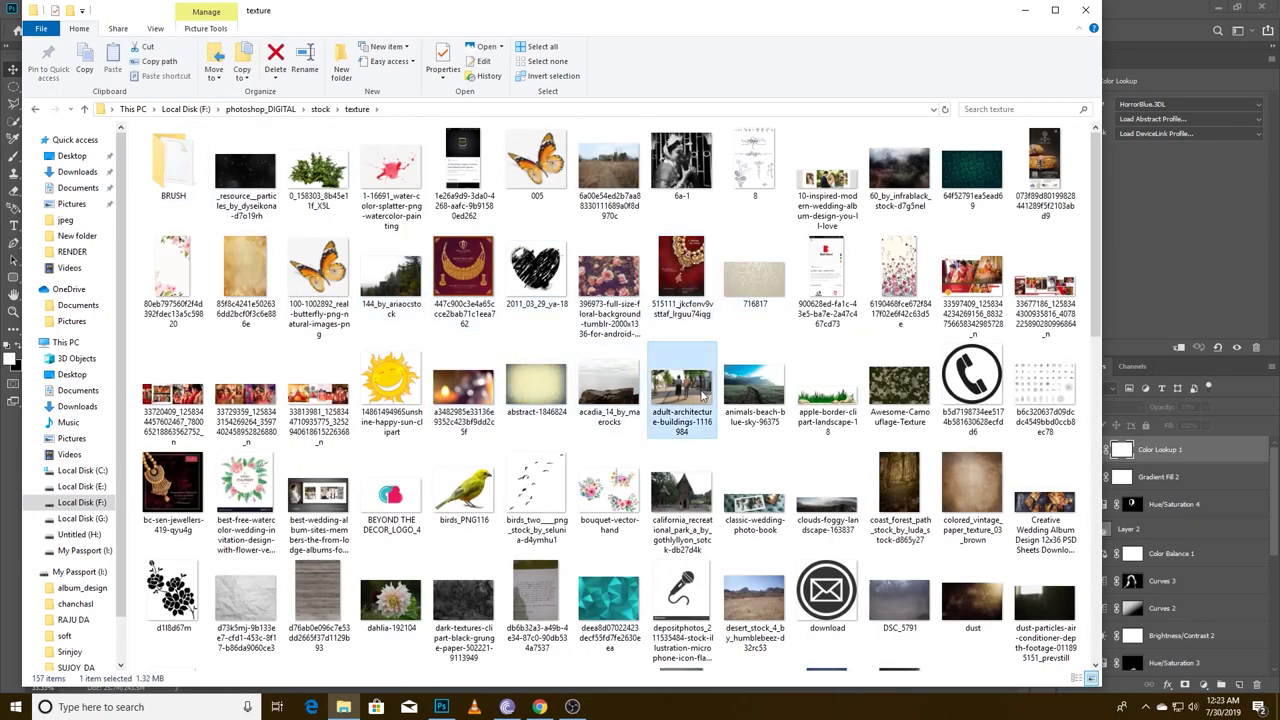
pyautogui.click(827, 500)
pyautogui.scroll(-3, 726, 503)
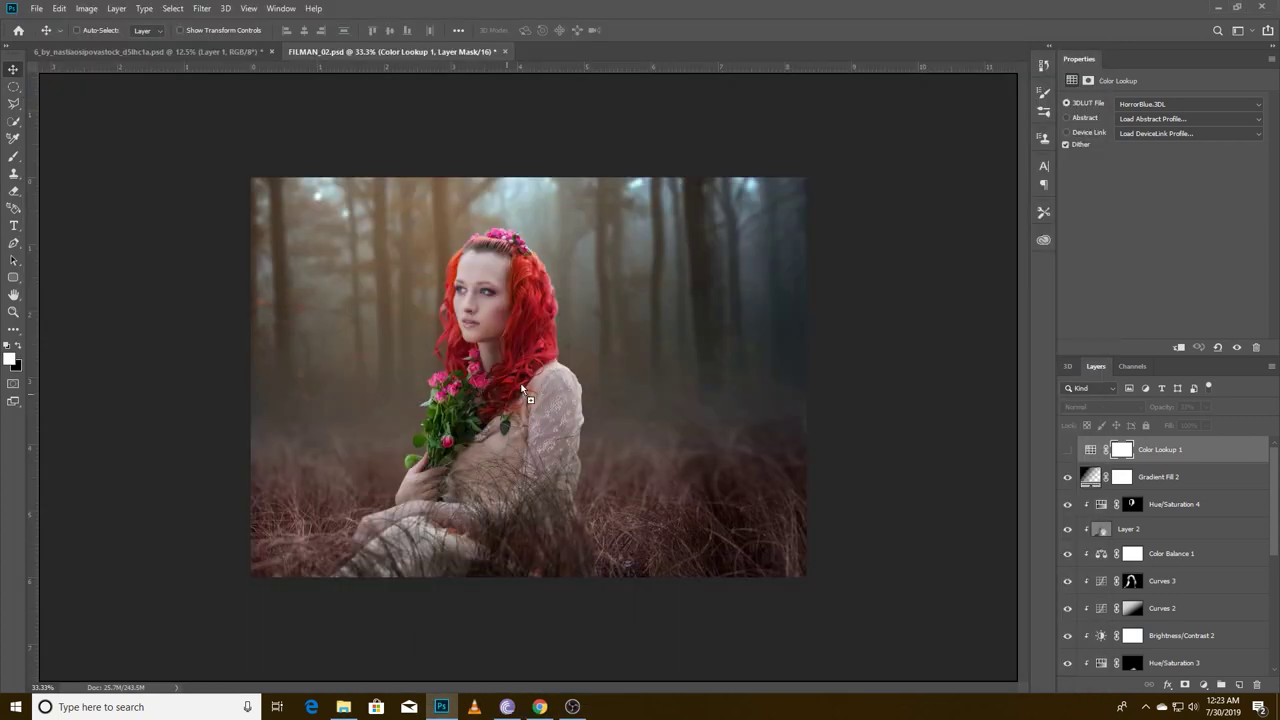
pyautogui.moveTo(972, 320); pyautogui.dragTo(500, 350)
pyautogui.rightClick(614, 329)
# Flip and enlarge the dust image over the canvas, blend it in Screen, and rasterize it
pyautogui.rightClick(575, 347)
pyautogui.click(629, 511)
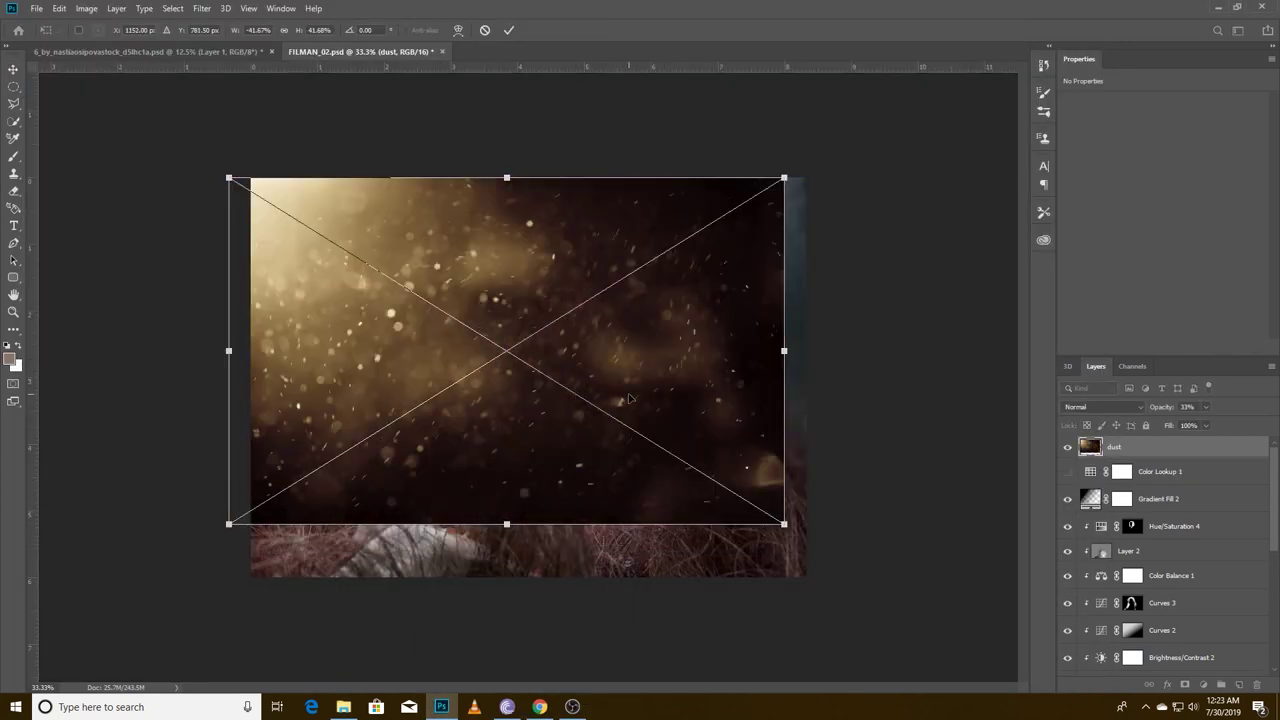
pyautogui.moveTo(552, 319); pyautogui.dragTo(554, 296)
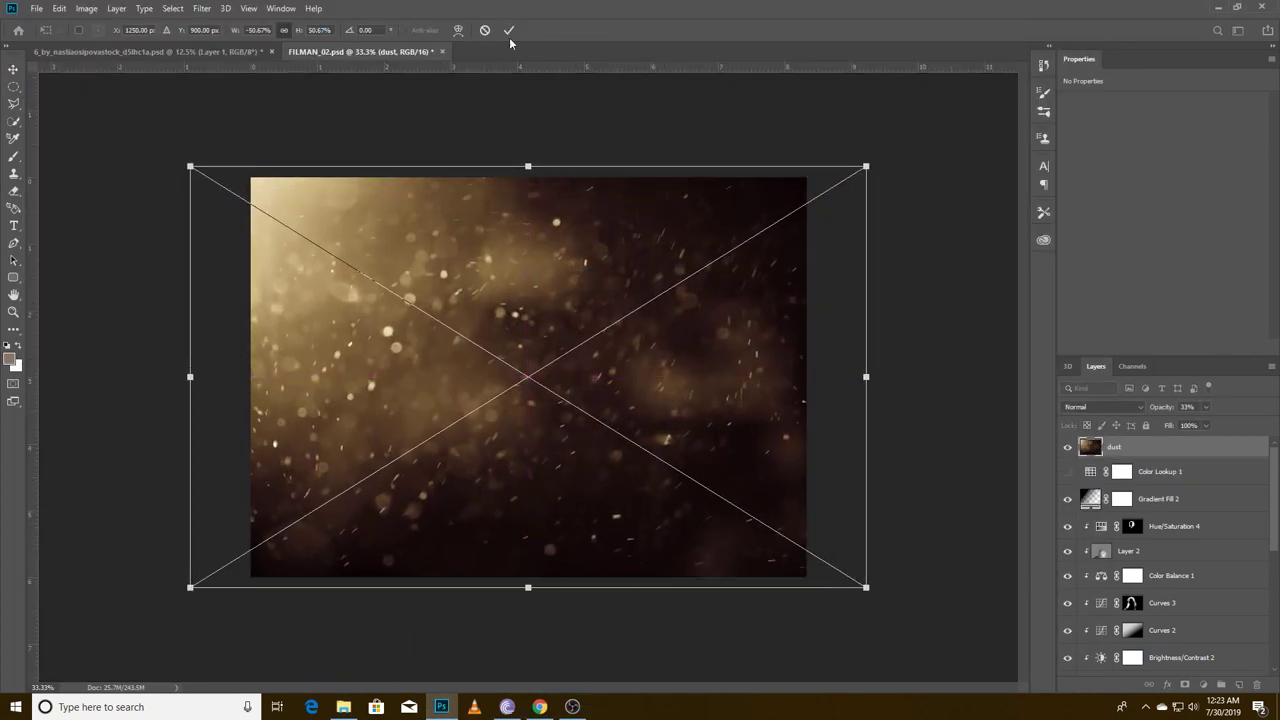
pyautogui.press('Return')
pyautogui.click(1100, 407)
pyautogui.click(1090, 475)
pyautogui.rightClick(1141, 447)
pyautogui.click(997, 362)
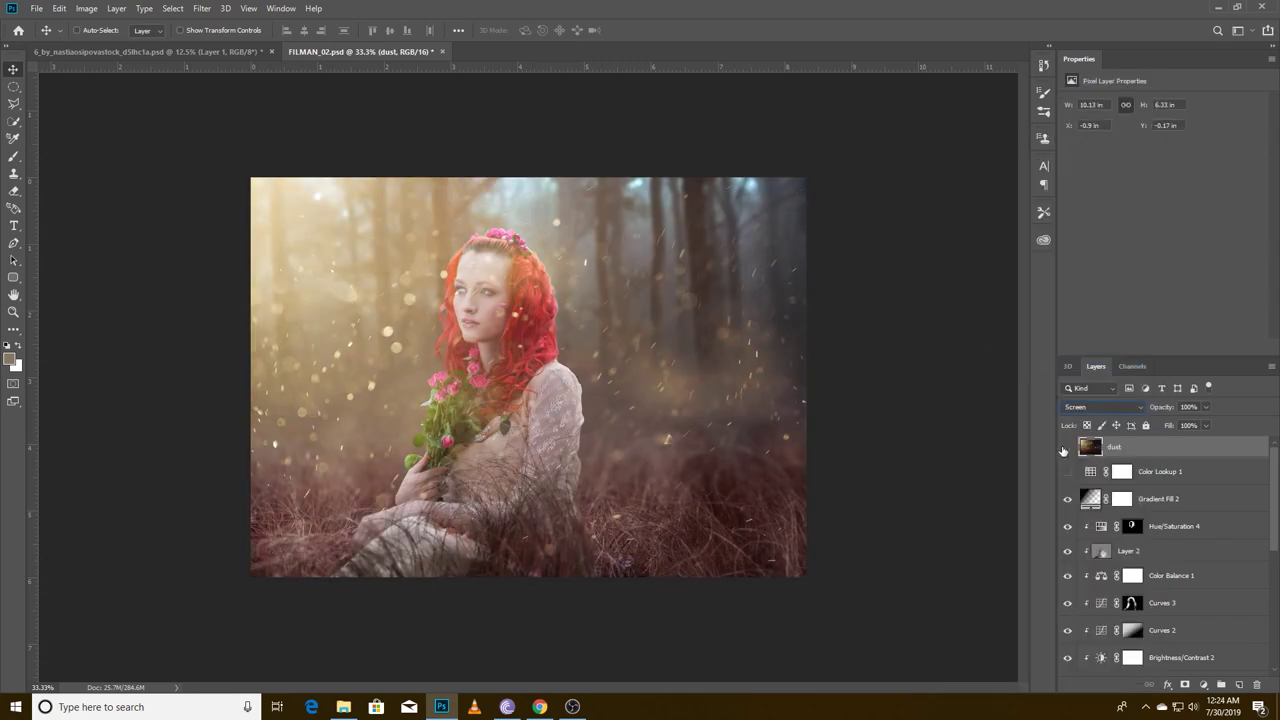
# Nudge the dust layer slightly left and set its opacity to 45%
pyautogui.moveTo(582, 345); pyautogui.dragTo(669, 335)
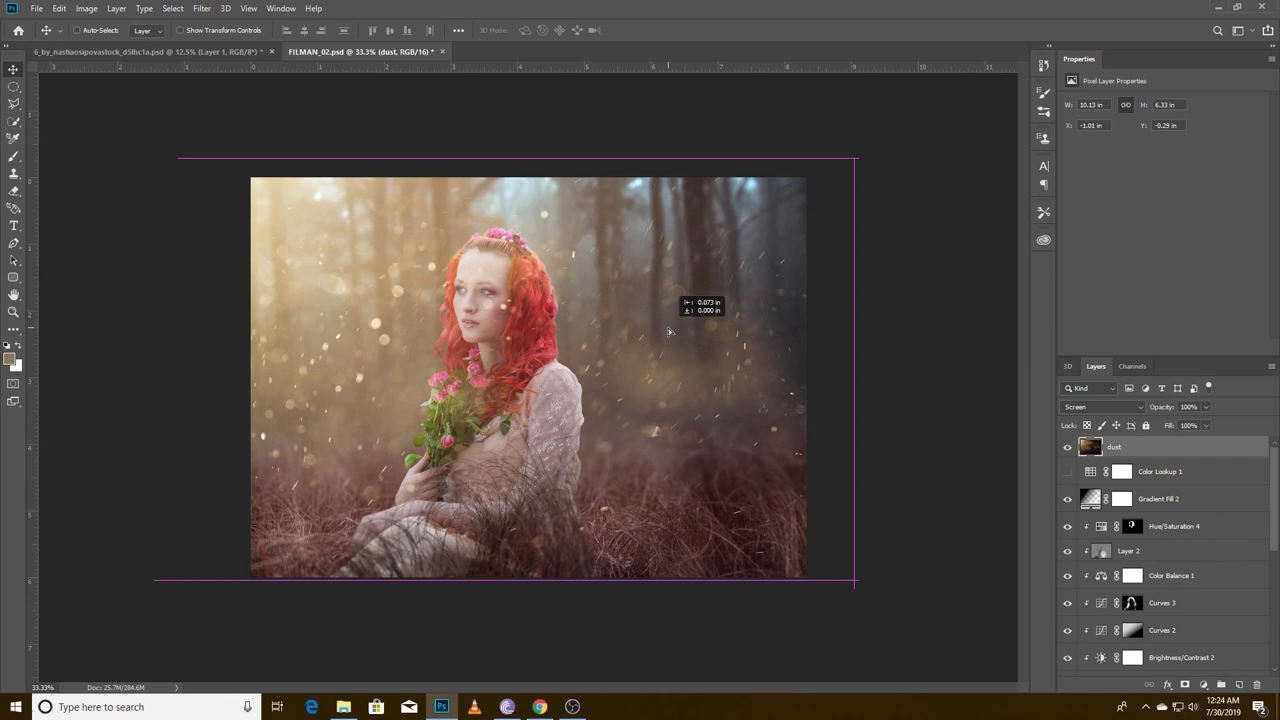
pyautogui.moveTo(669, 335)
pyautogui.mouseDown()
pyautogui.moveTo(640, 322)
pyautogui.moveTo(626, 335)
pyautogui.mouseUp()
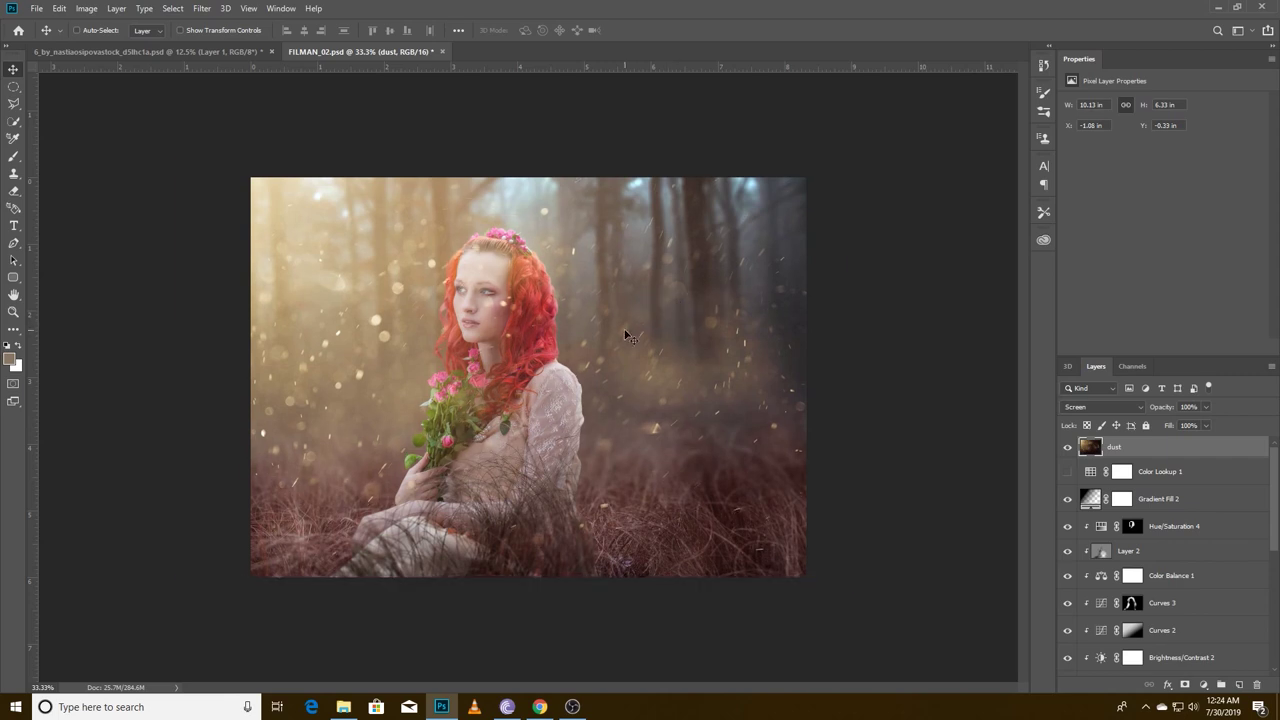
pyautogui.moveTo(1160, 407); pyautogui.dragTo(1050, 414)
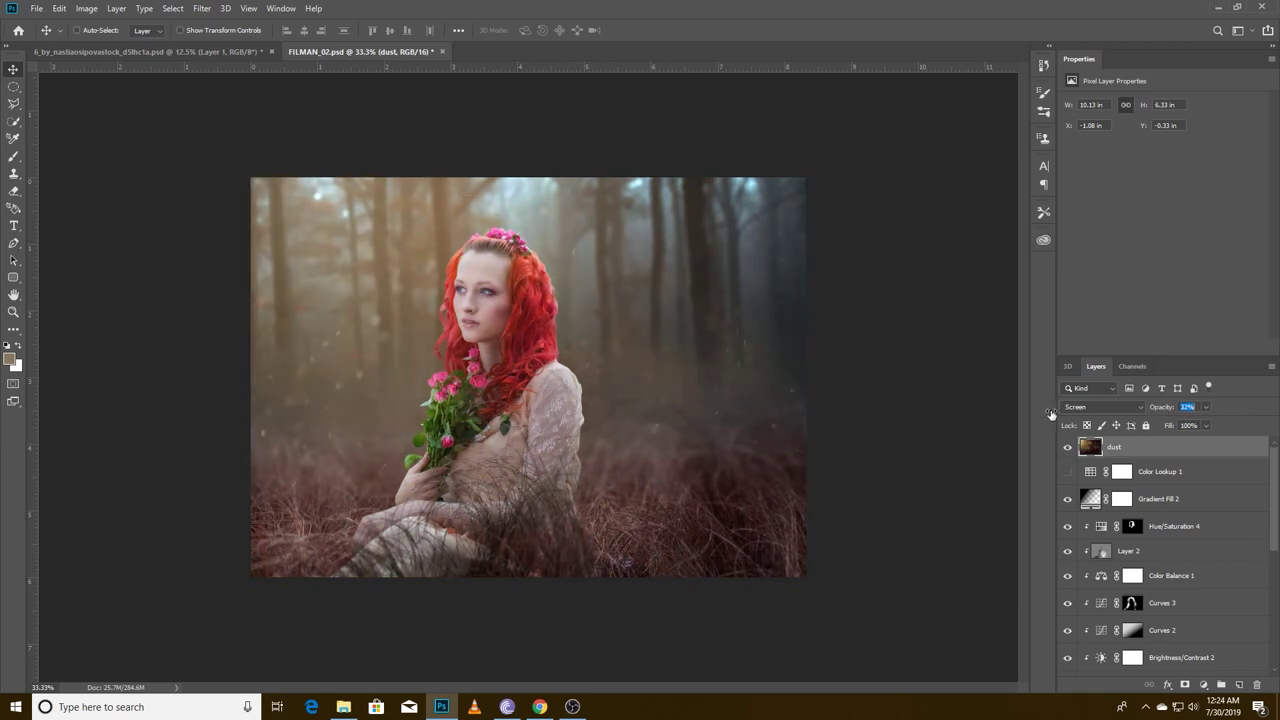
pyautogui.moveTo(1055, 411); pyautogui.dragTo(1060, 410)
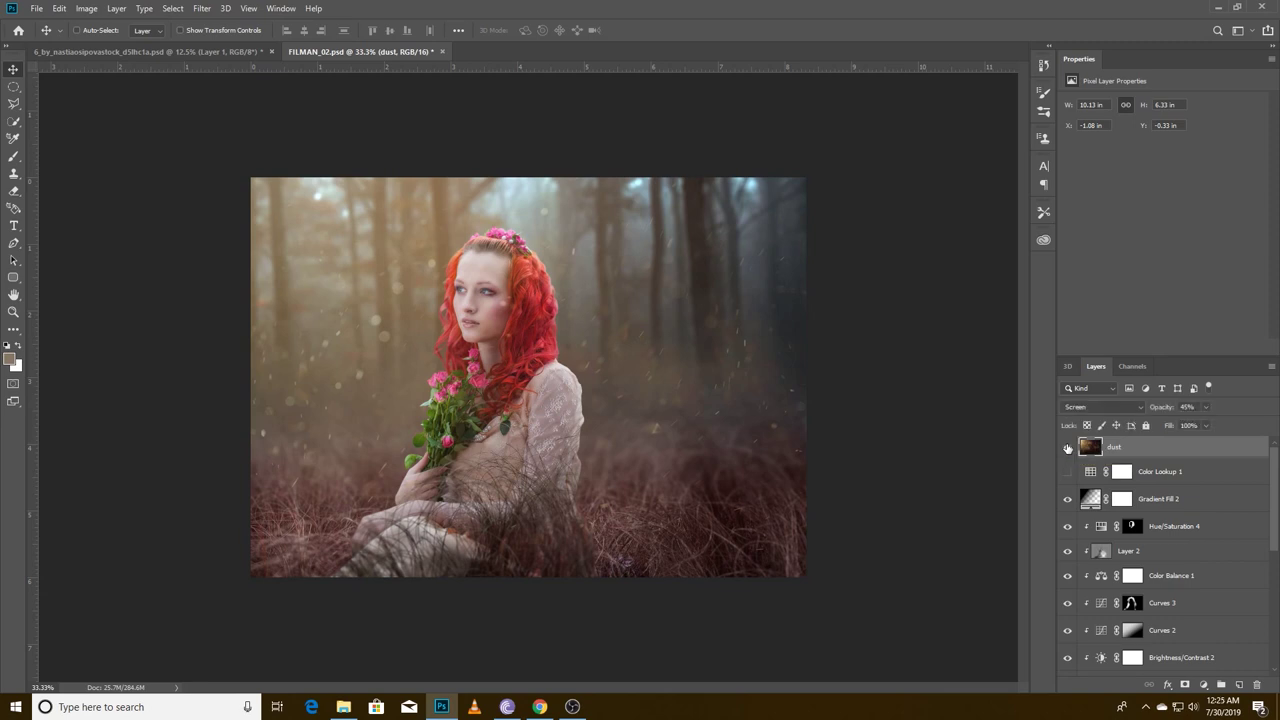
pyautogui.hotkey('ctrl', 'u')
pyautogui.moveTo(813, 139); pyautogui.dragTo(958, 163)
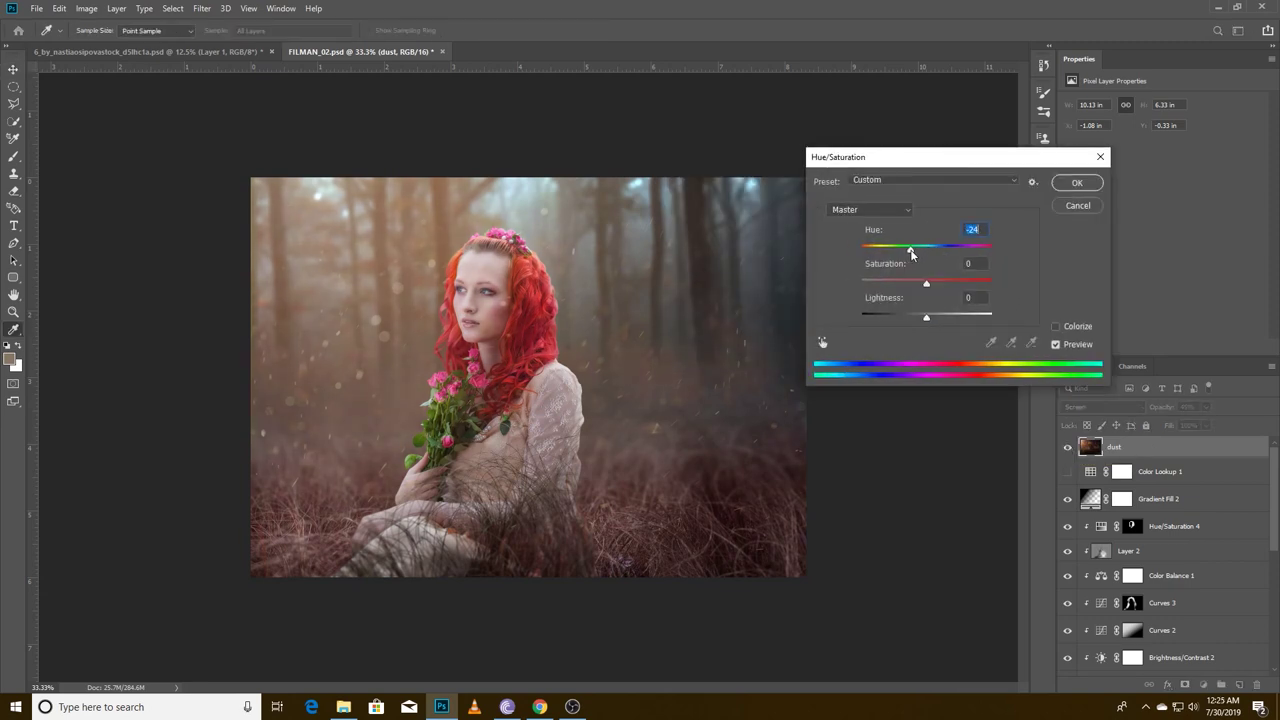
# Warm the dust with Hue -16 and Saturation +16, then add a layer mask
pyautogui.moveTo(938, 254); pyautogui.dragTo(908, 256)
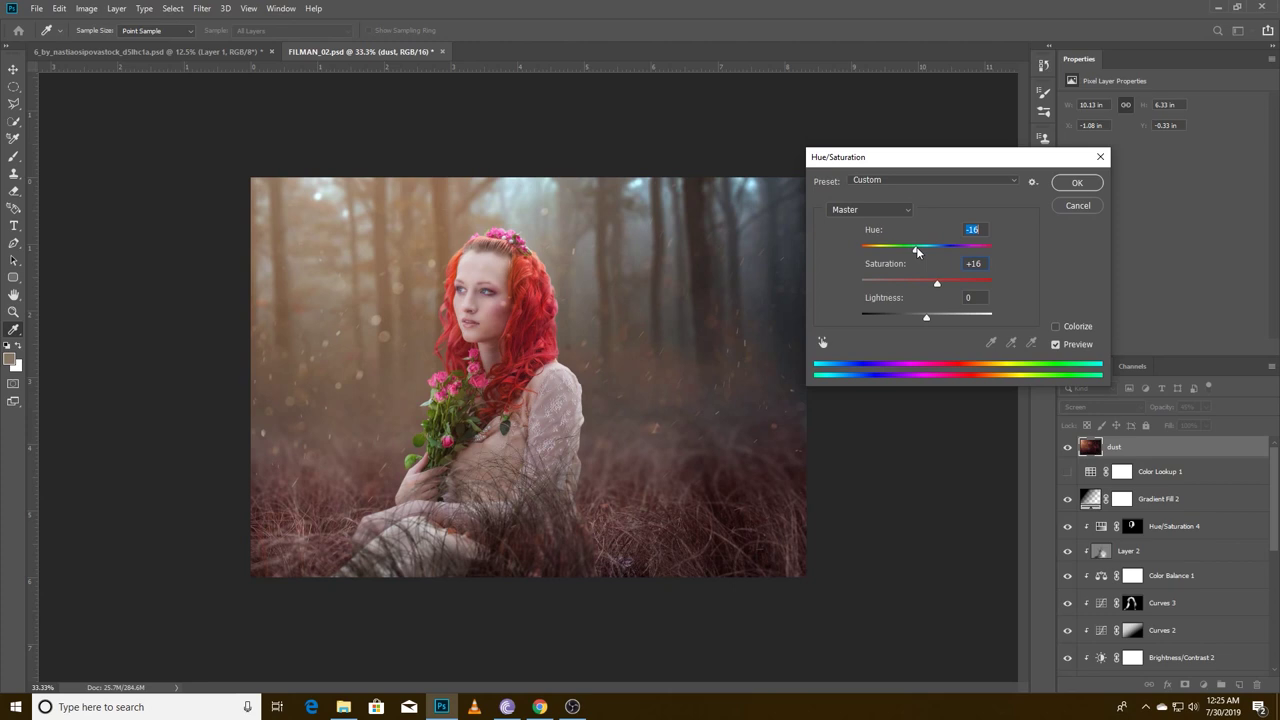
pyautogui.press('Return')
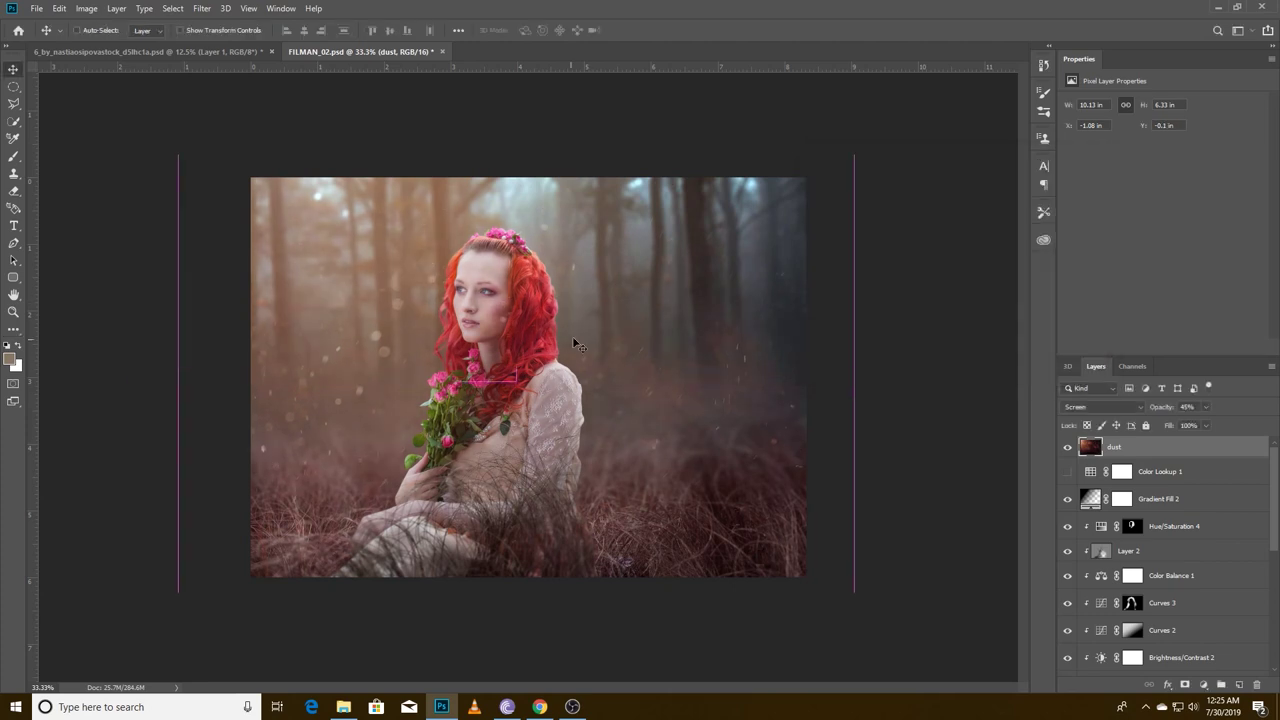
pyautogui.click(1184, 685)
pyautogui.press('b')
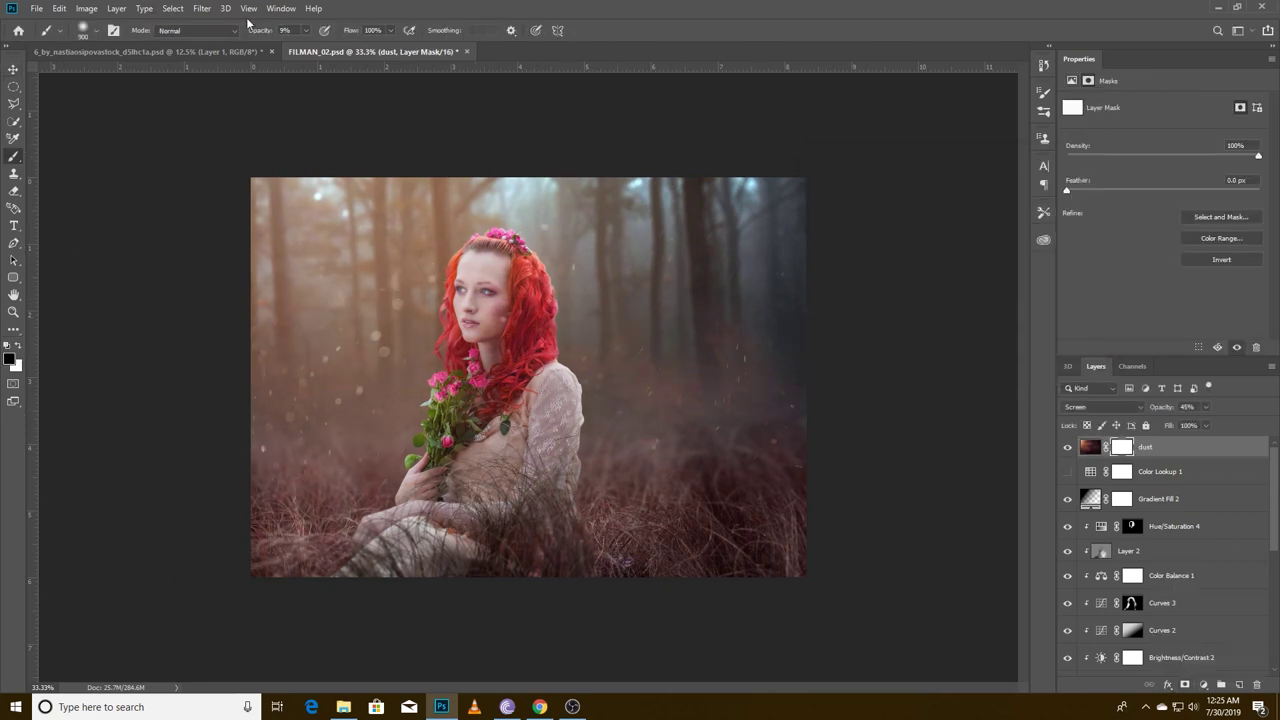
# Paint the dust mask black to thin the haze diagonally and over the woman's face
pyautogui.moveTo(296, 449)
pyautogui.mouseDown()
pyautogui.moveTo(409, 534)
pyautogui.moveTo(651, 466)
pyautogui.moveTo(771, 371)
pyautogui.moveTo(680, 357)
pyautogui.moveTo(686, 423)
pyautogui.moveTo(600, 386)
pyautogui.moveTo(651, 491)
pyautogui.mouseUp()
pyautogui.press('x')
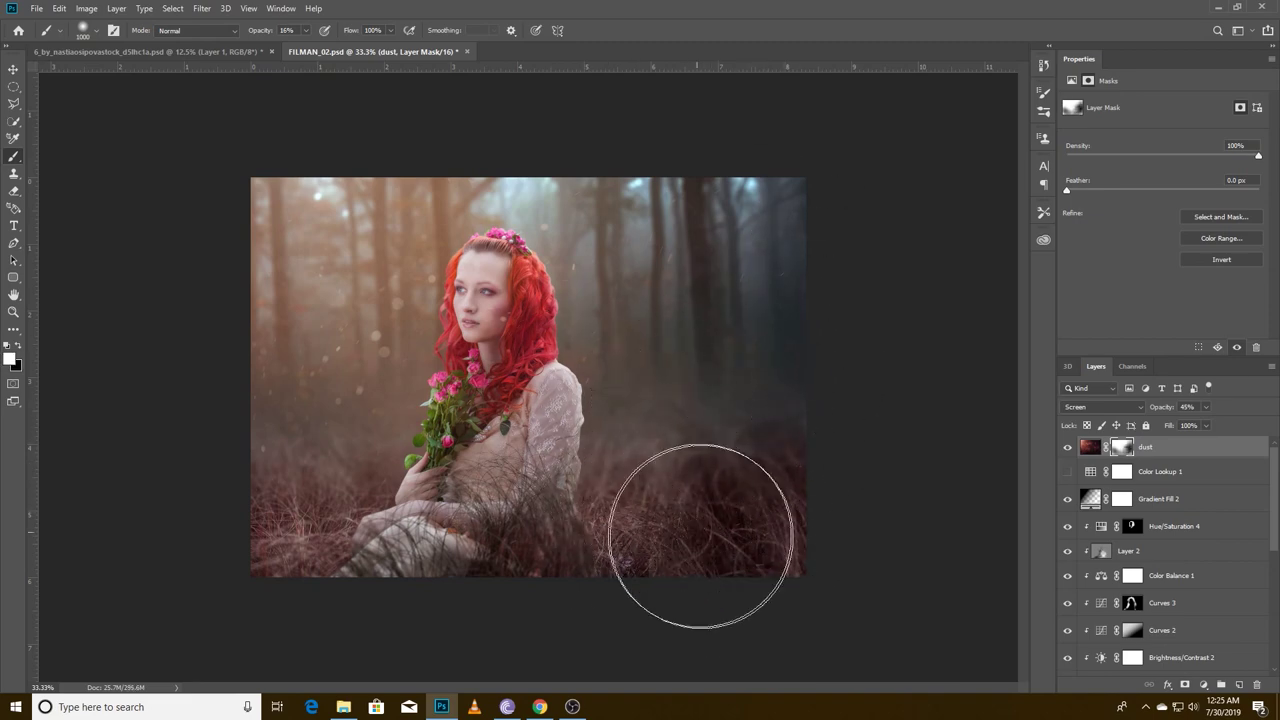
pyautogui.scroll(2, 464, 280)
pyautogui.press('[')
pyautogui.press('[')
pyautogui.press('[')
pyautogui.press('x')
pyautogui.press('3')
pyautogui.press('4')
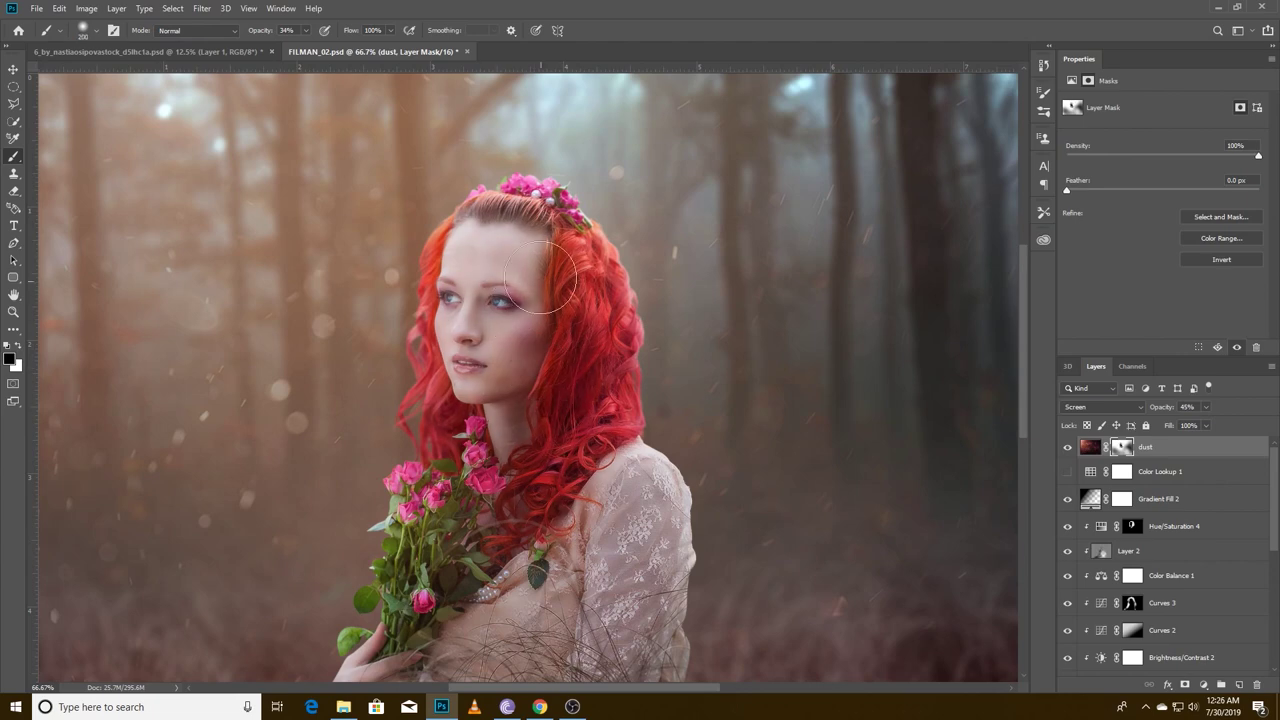
pyautogui.scroll(-1, 507, 412)
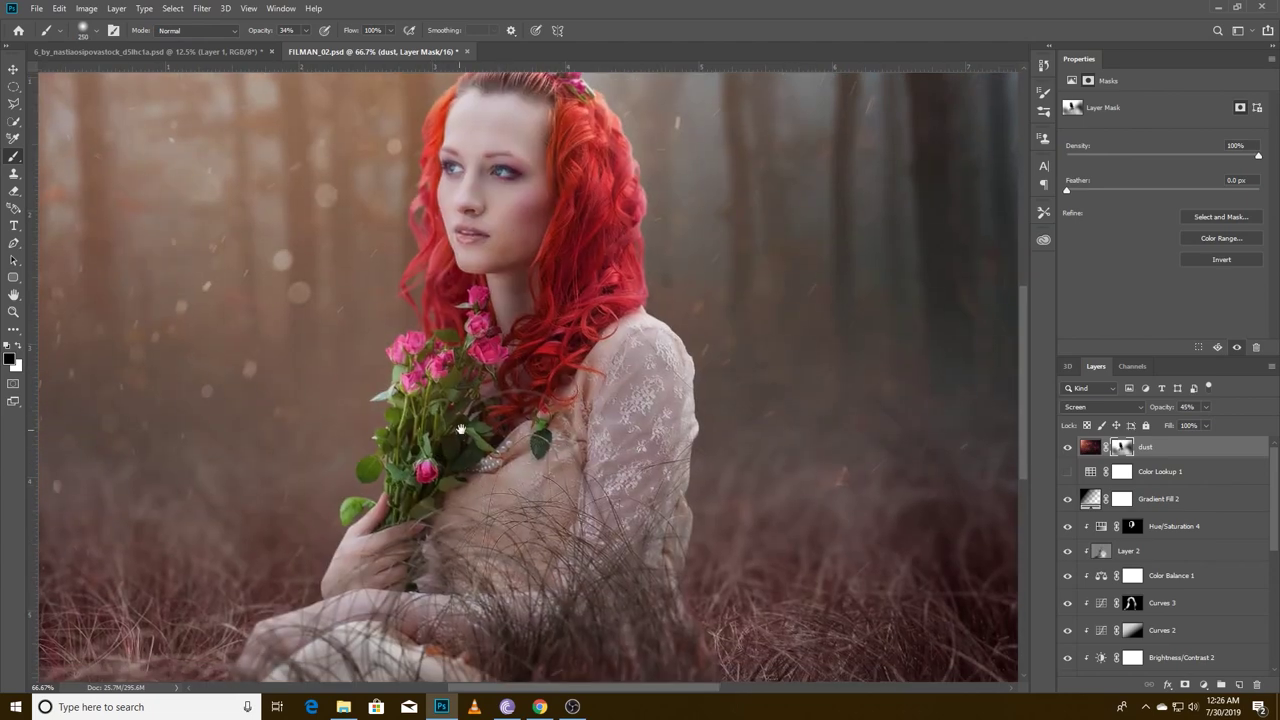
pyautogui.scroll(-1, 512, 465)
# Paint white on the mask to restore some dust, then scale the dust layer to 116%
pyautogui.click(18, 346)
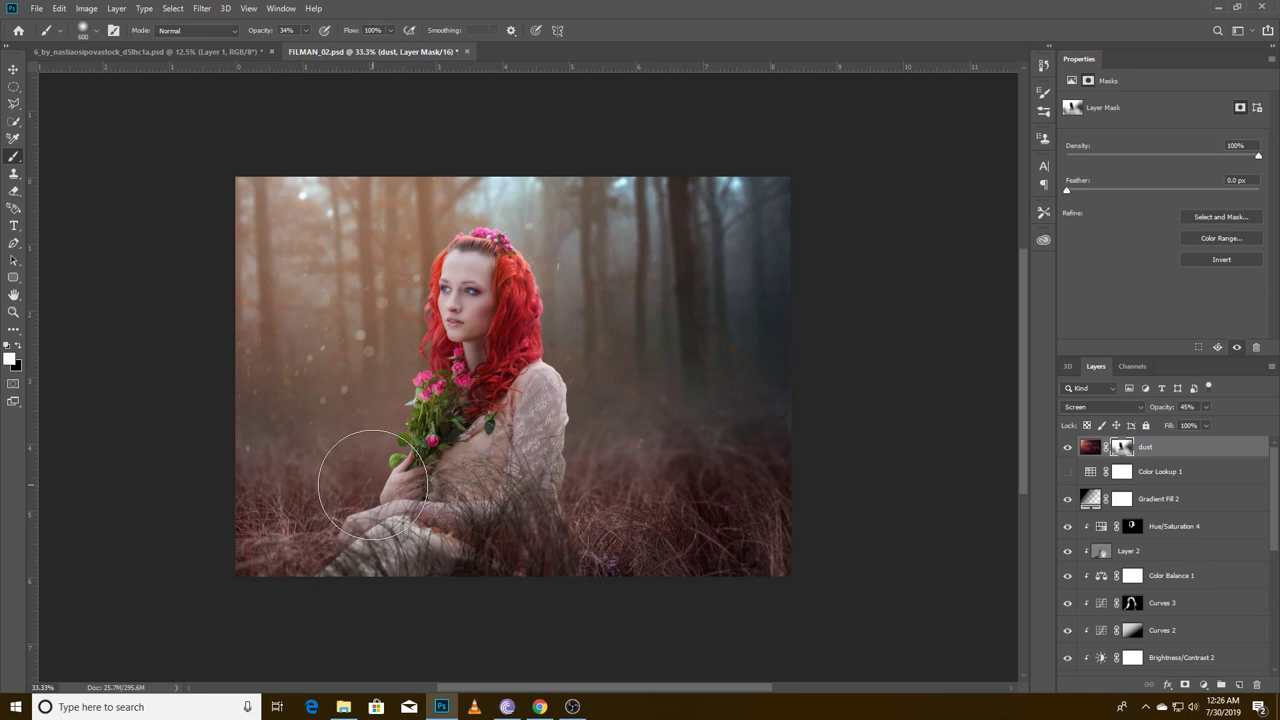
pyautogui.scroll(1, 481, 379)
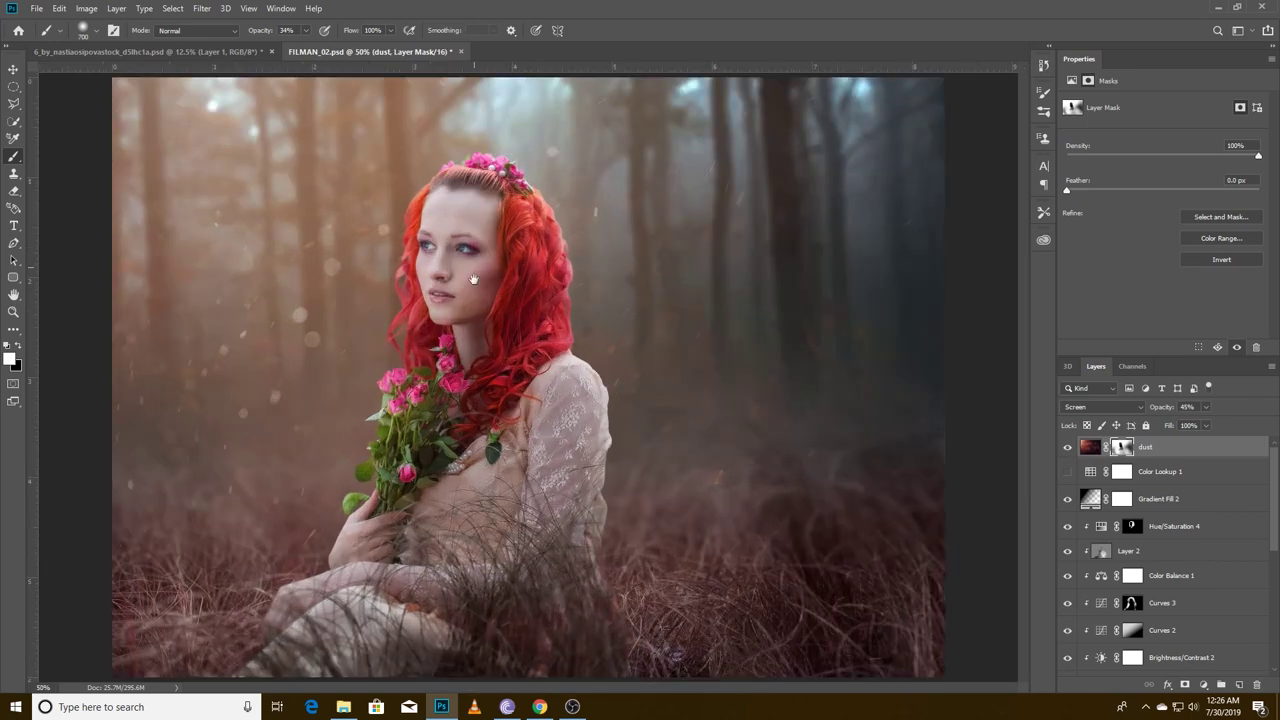
pyautogui.scroll(-1, 456, 212)
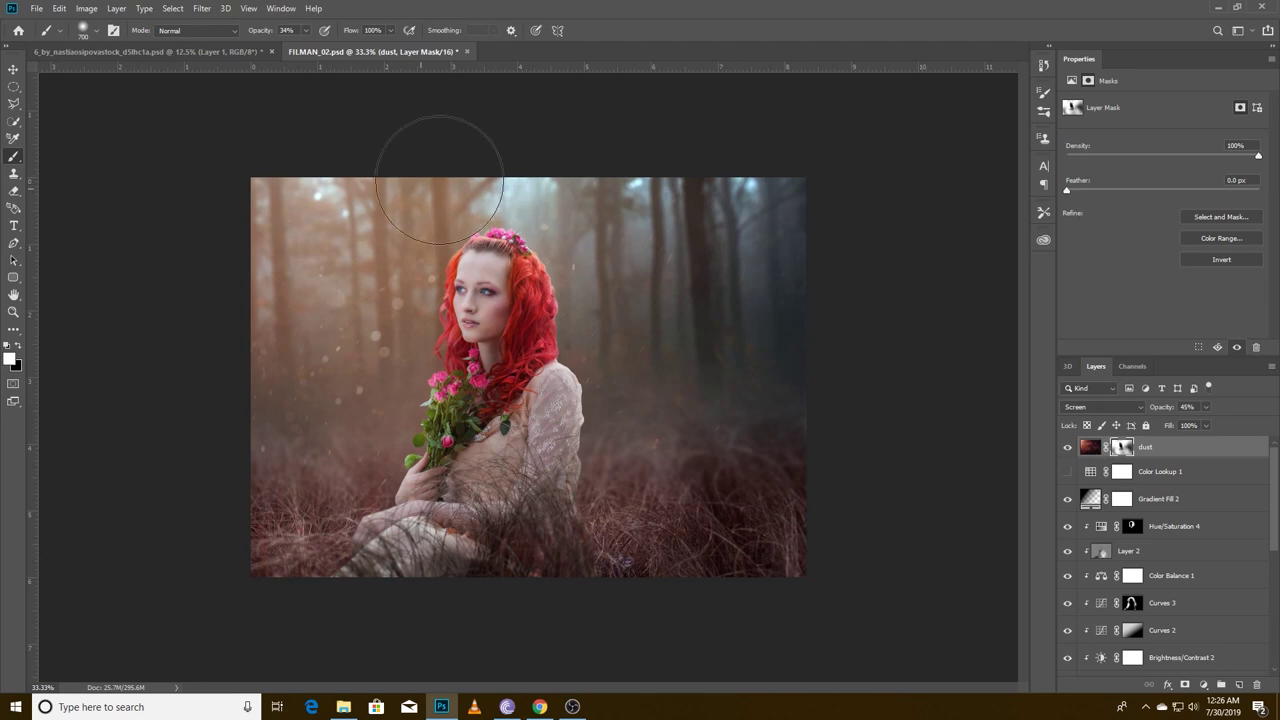
pyautogui.press('x')
pyautogui.press('3')
pyautogui.press(']')
pyautogui.press(']')
pyautogui.press('v')
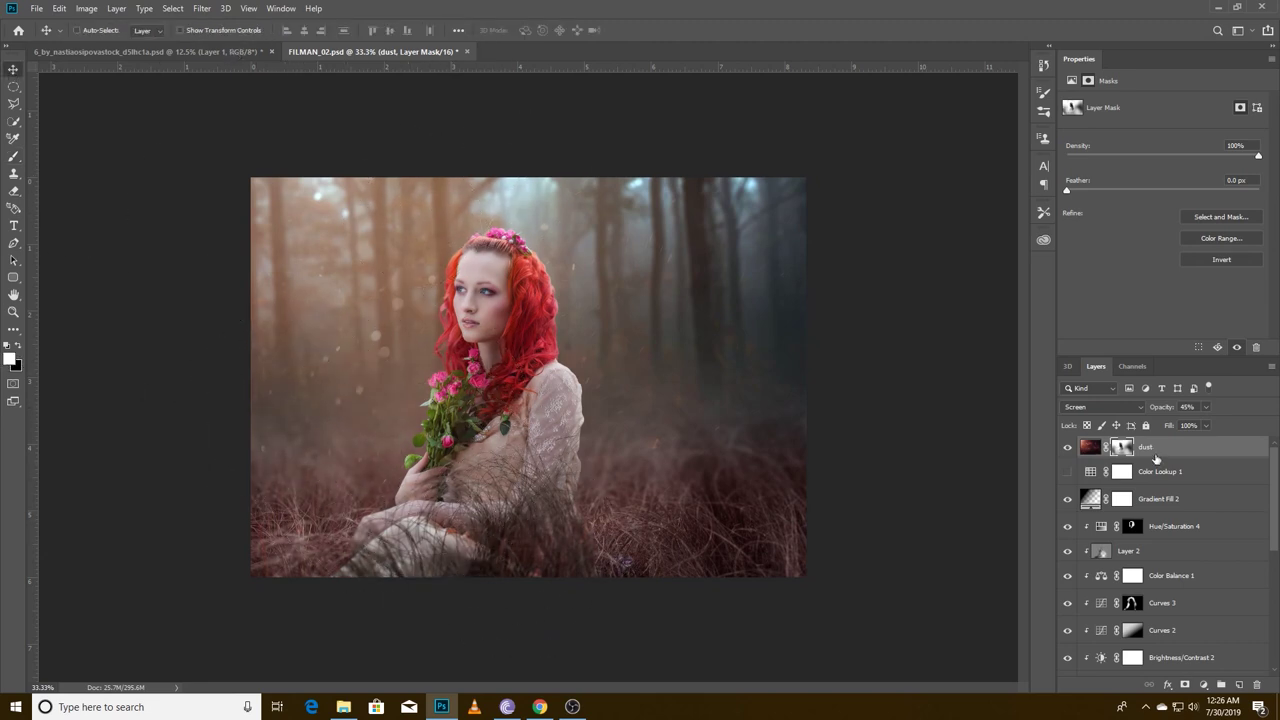
pyautogui.hotkey('ctrl', 't')
pyautogui.moveTo(294, 30); pyautogui.dragTo(431, 106)
# Shift the enlarged dust slightly right and down and commit the transform
pyautogui.moveTo(630, 317); pyautogui.dragTo(684, 331)
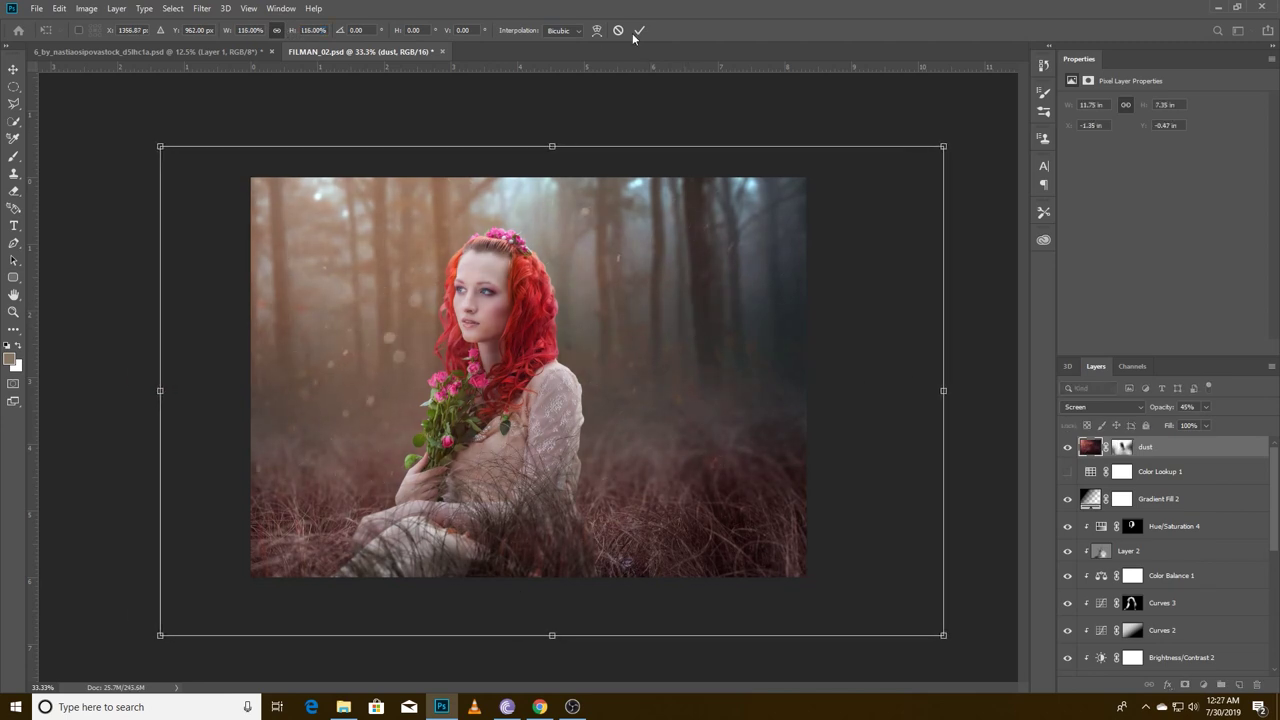
pyautogui.click(638, 30)
pyautogui.click(1121, 447)
pyautogui.press('b')
# Paint the dust mask to thin the haze on the lower-right grass and right side
pyautogui.press('x')
pyautogui.moveTo(754, 471); pyautogui.dragTo(728, 366)
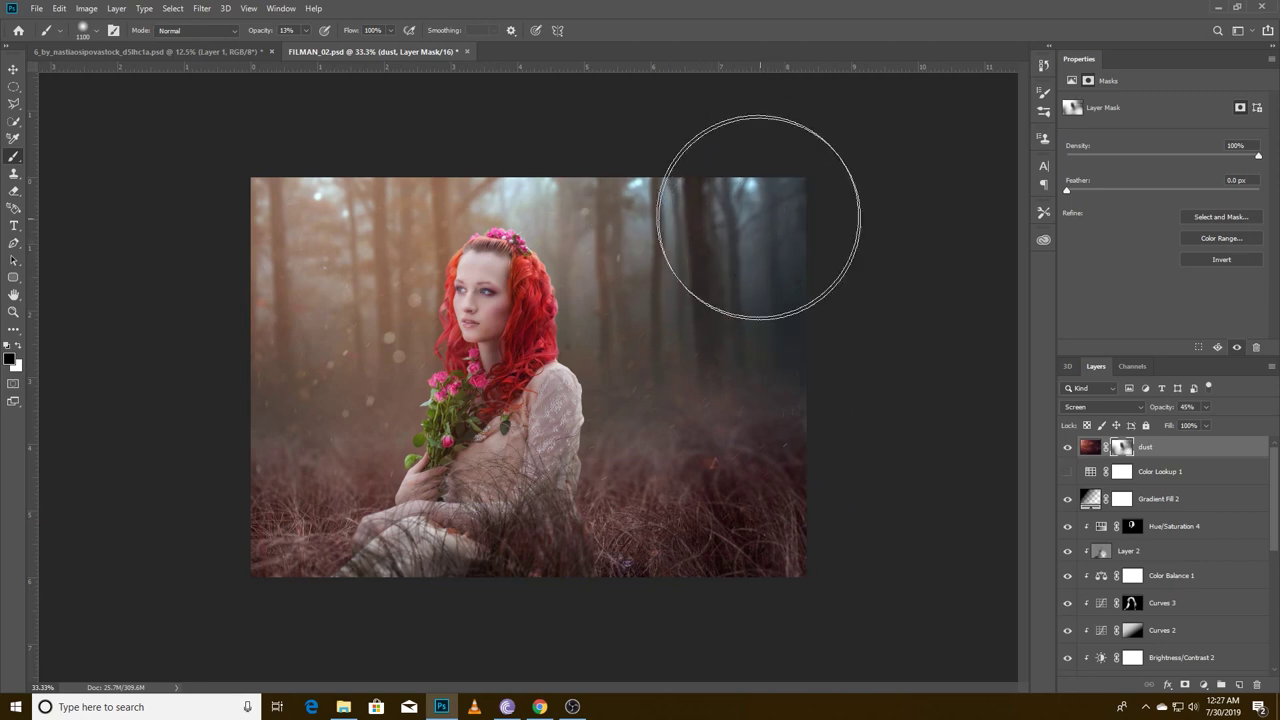
pyautogui.press('x')
pyautogui.press('x')
pyautogui.moveTo(681, 395); pyautogui.dragTo(723, 466)
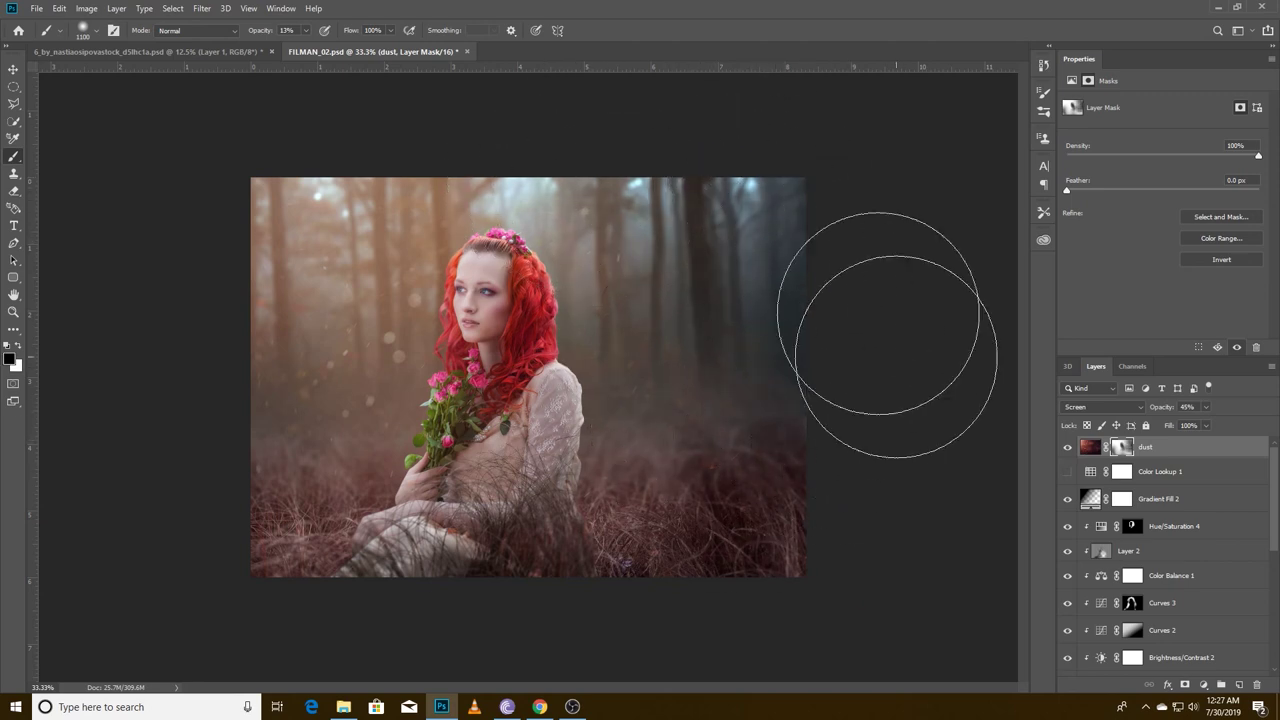
pyautogui.moveTo(717, 523); pyautogui.dragTo(655, 463)
pyautogui.press('x')
pyautogui.moveTo(800, 400); pyautogui.dragTo(651, 363)
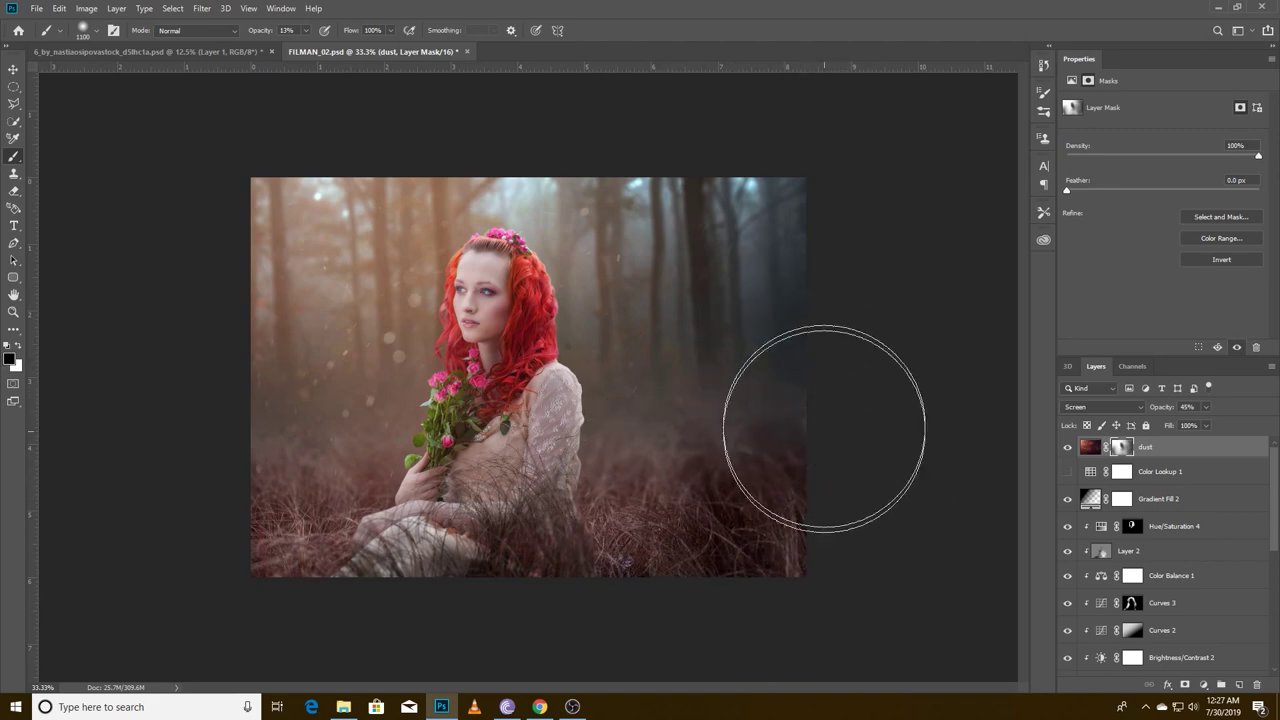
# Add a Color Balance adjustment layer above the dust layer
pyautogui.press('v')
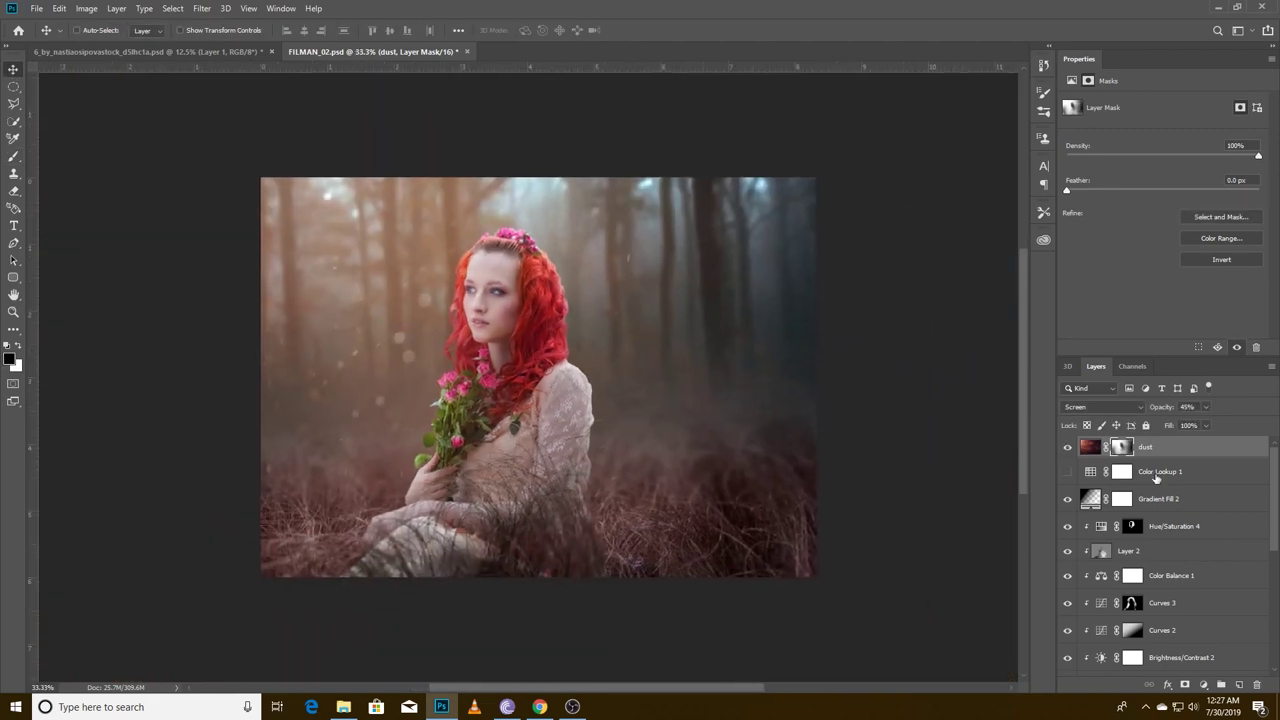
pyautogui.click(1203, 685)
pyautogui.click(1218, 565)
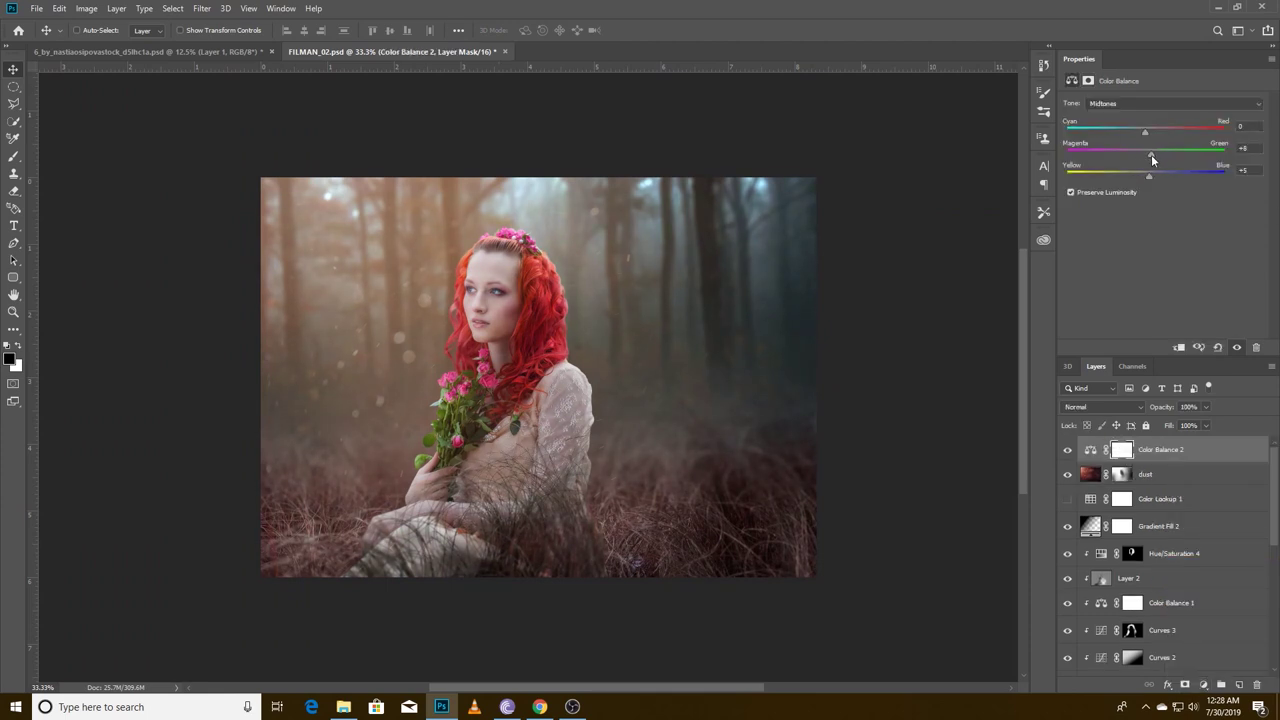
# Set Color Balance 2 highlights to +10, -4, +12 and stamp visible layers into Layer 4
pyautogui.press('Down')
pyautogui.hotkey('ctrl', '+')
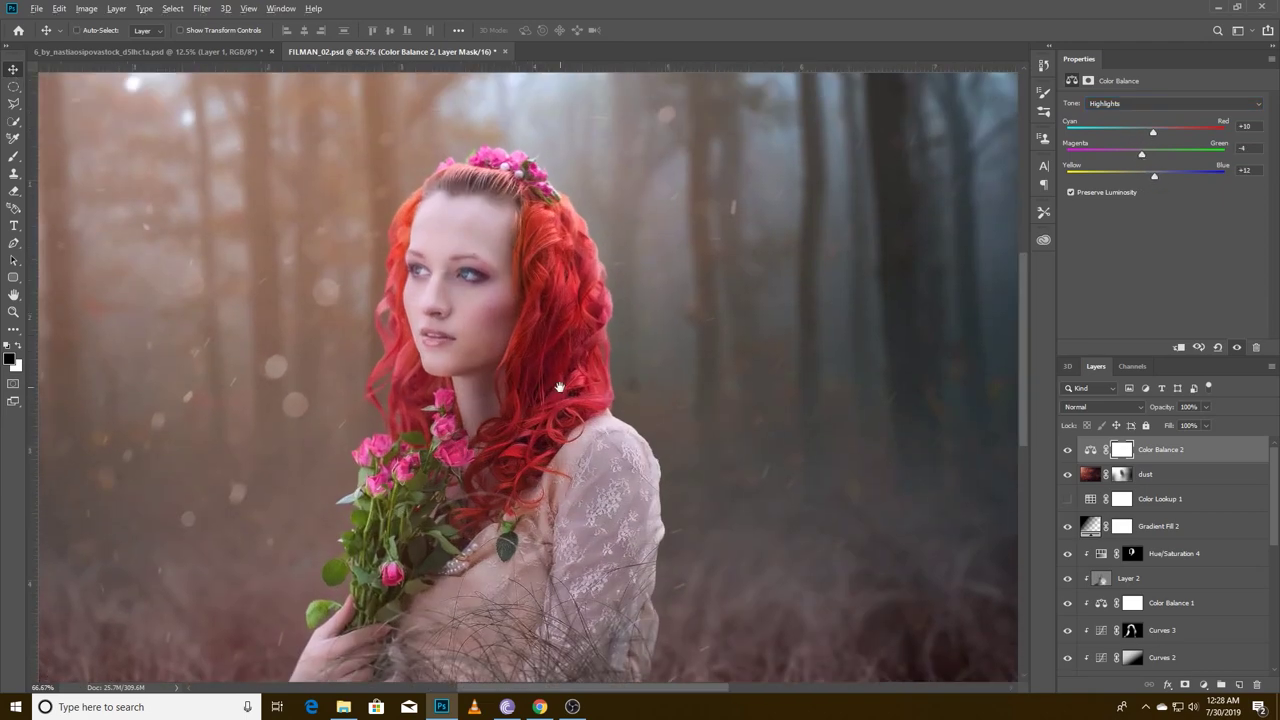
pyautogui.hotkey('ctrl', '-')
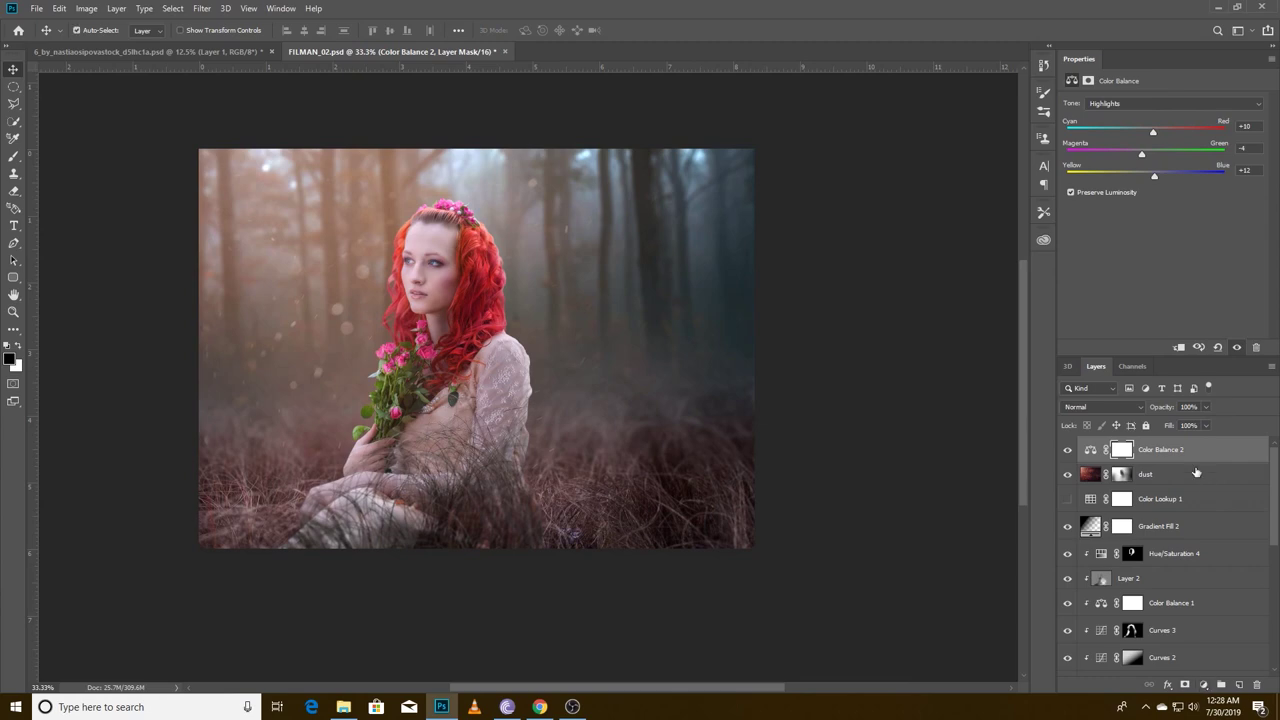
pyautogui.hotkey('ctrl', 'shift', 'alt', 'e')
pyautogui.hotkey('ctrl', '+')
pyautogui.hotkey('ctrl', '-')
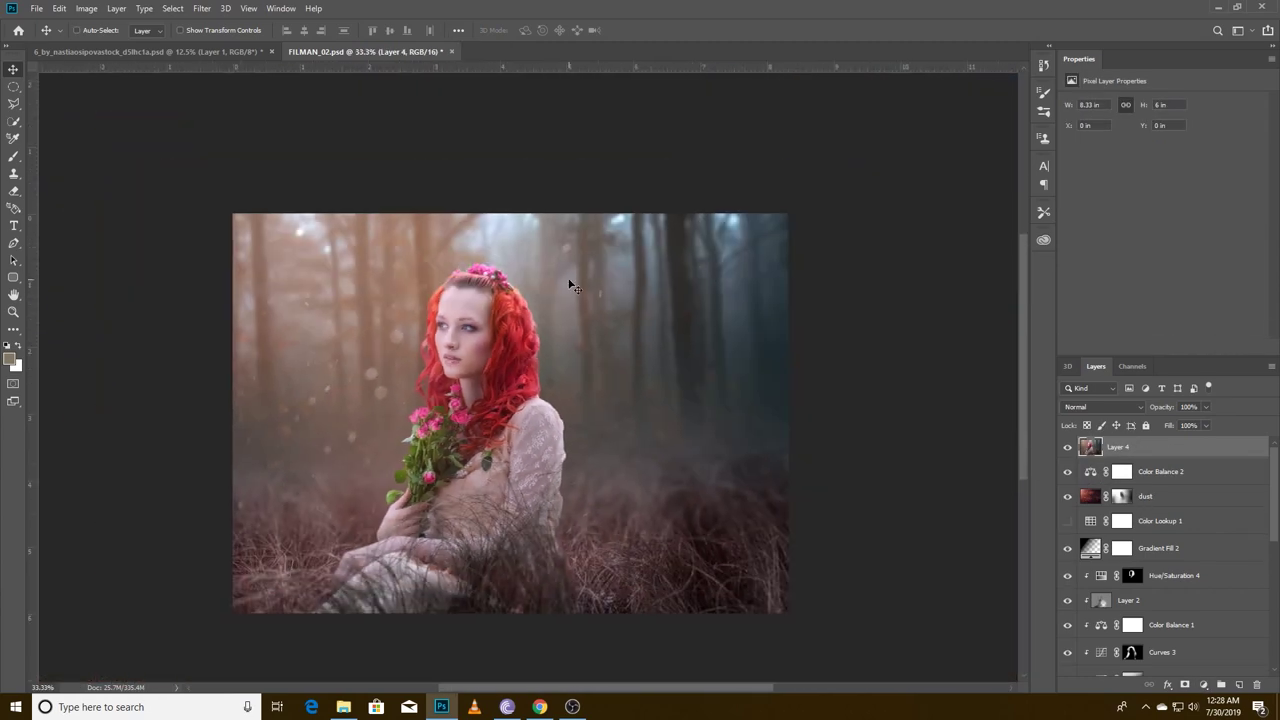
# Add a darkening Curves 4 layer (input 126, output 80) with a black gradient mask brightening the left
pyautogui.click(1202, 684)
pyautogui.moveTo(1174, 218); pyautogui.dragTo(1174, 245)
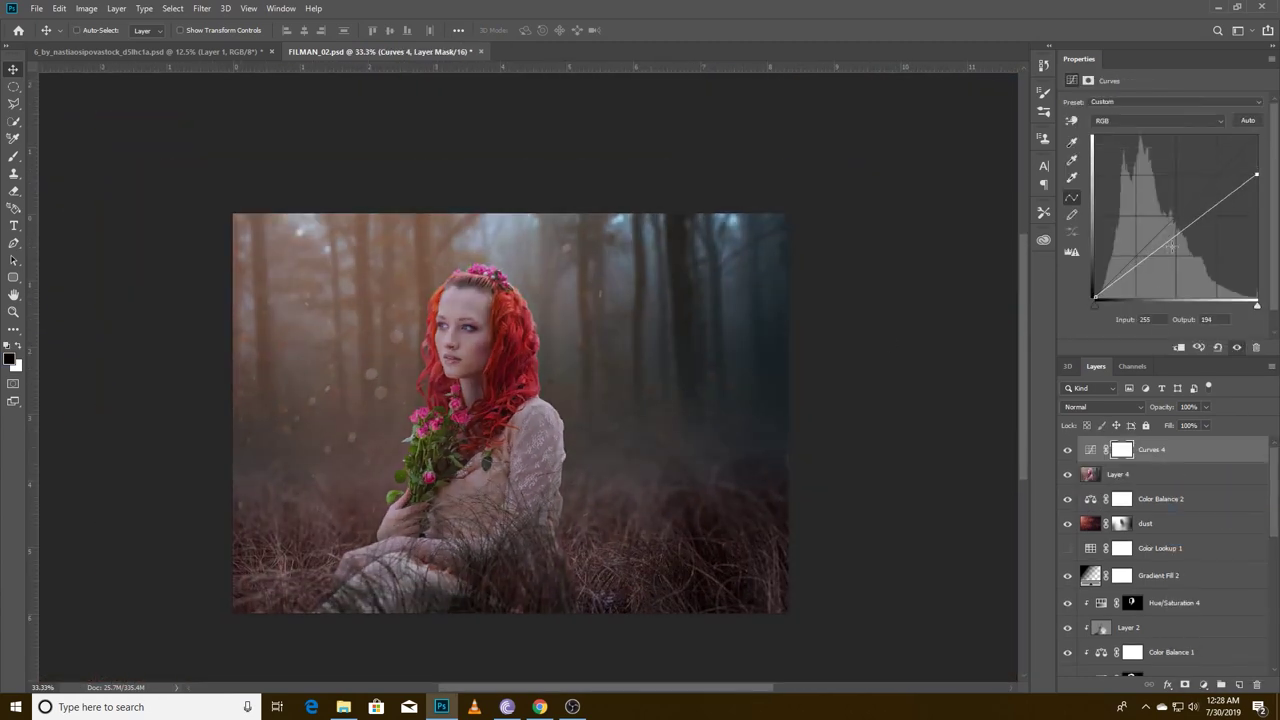
pyautogui.press('g')
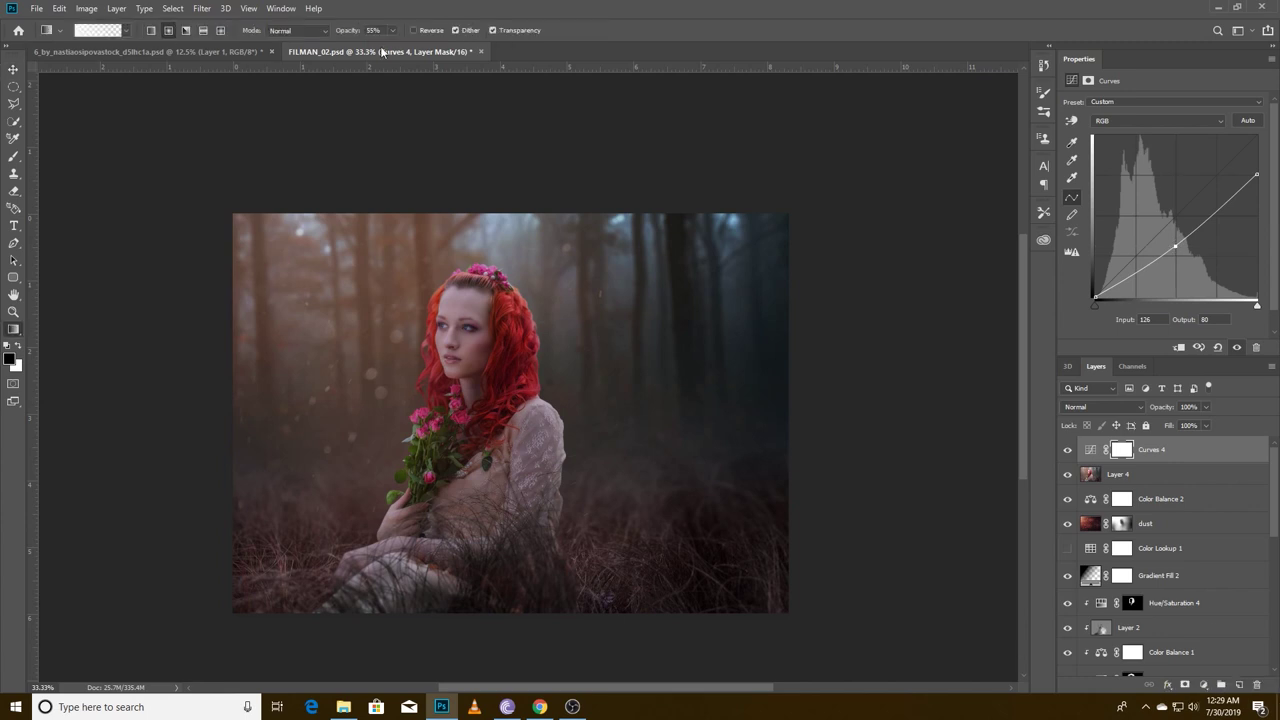
pyautogui.click(97, 30)
pyautogui.doubleClick(683, 351)
pyautogui.click(950, 550)
pyautogui.click(1169, 334)
pyautogui.click(943, 134)
pyautogui.moveTo(286, 245); pyautogui.dragTo(520, 440)
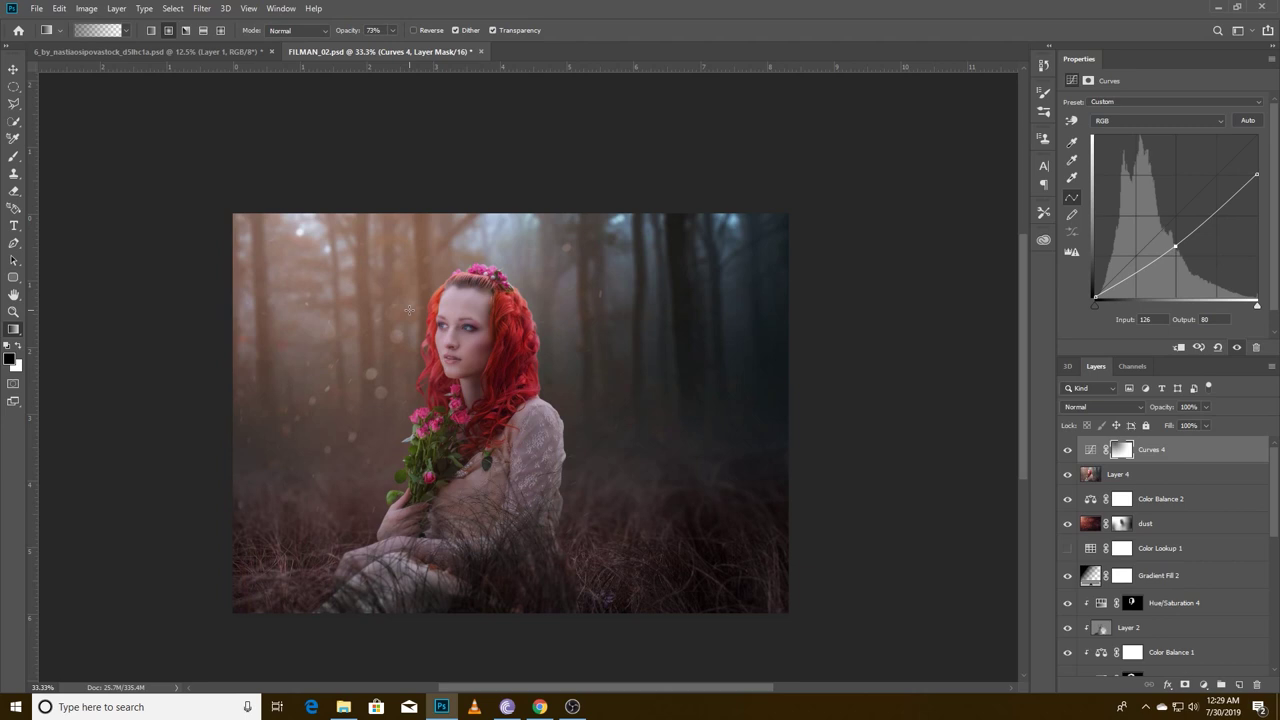
# Stretch the Curves 4 mask gradient wider and set the layer opacity to 76%
pyautogui.hotkey('ctrl', 't')
pyautogui.moveTo(226, 416); pyautogui.dragTo(157, 413)
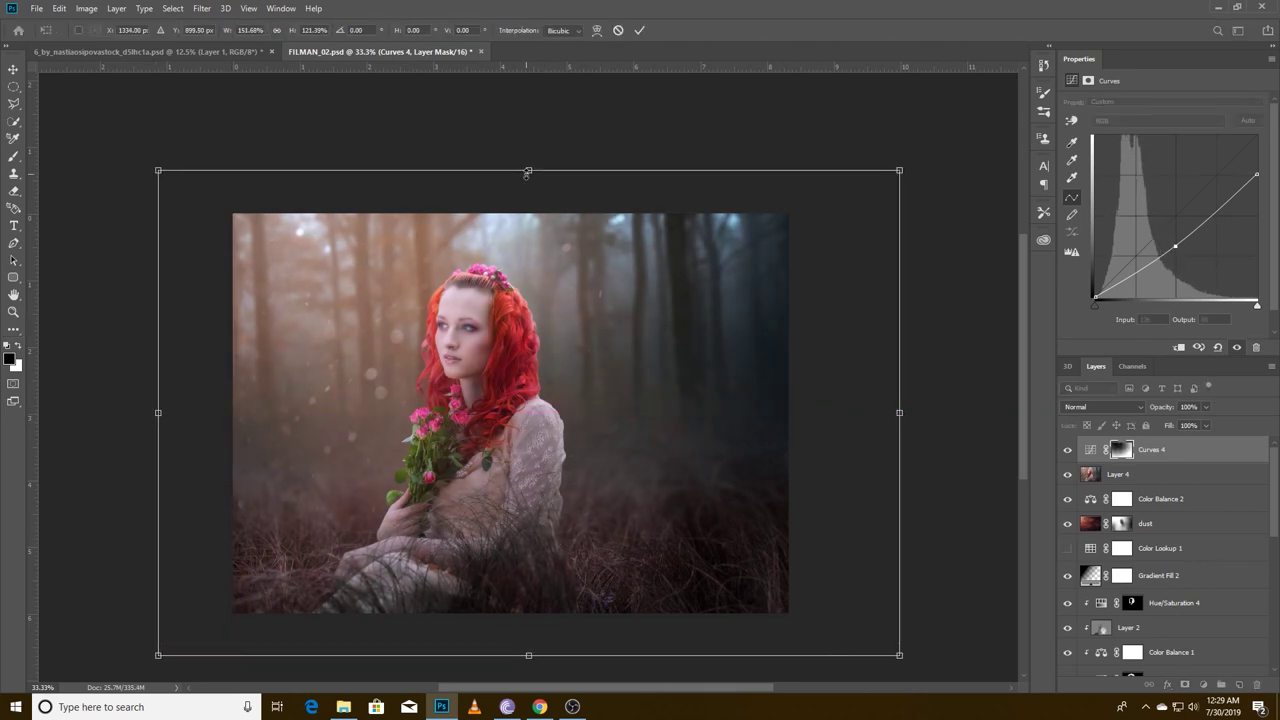
pyautogui.press('Return')
pyautogui.moveTo(1062, 410); pyautogui.dragTo(1066, 408)
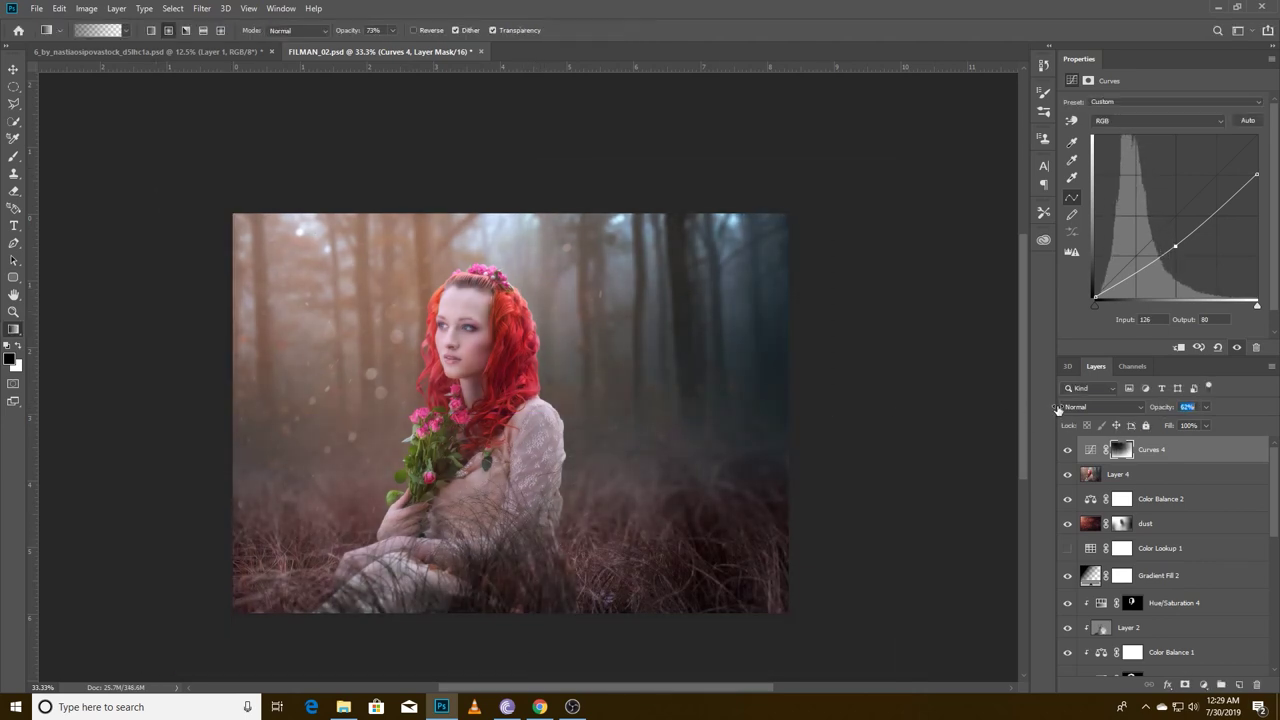
pyautogui.press('v')
pyautogui.hotkey('ctrl', '0')
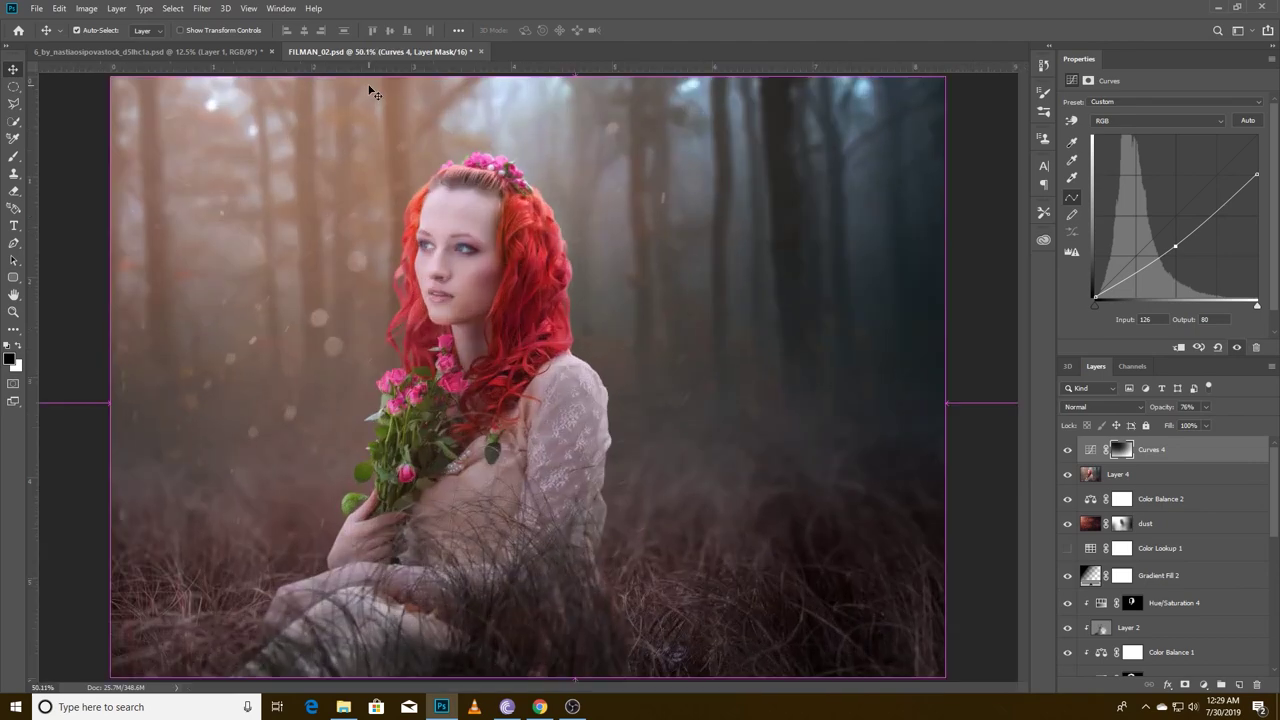